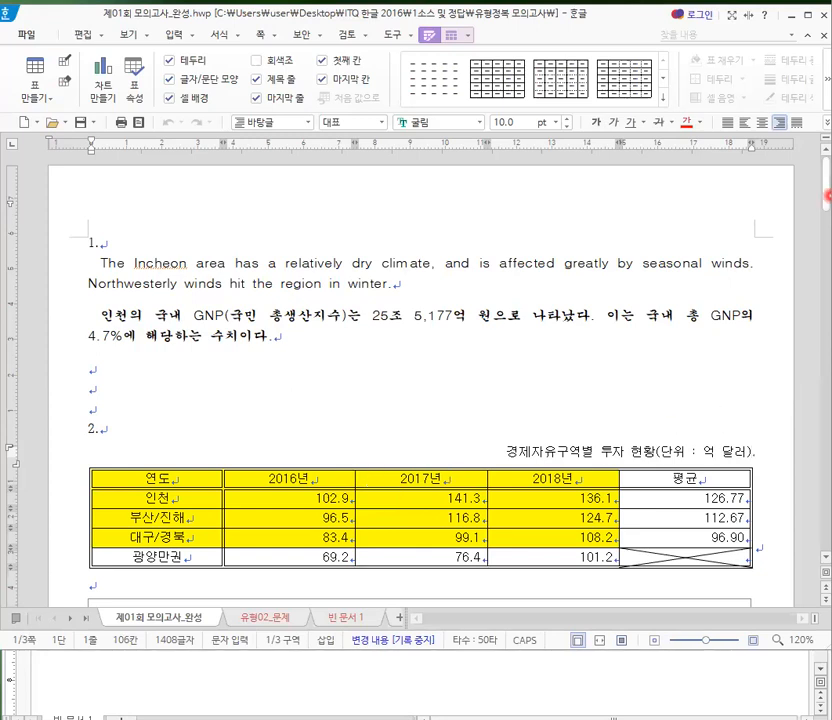
- Review the completed mock exam from the opening paragraphs through the table, chart, equations, drawing and final page, returning to the chart
drag(826, 190, 823, 345)
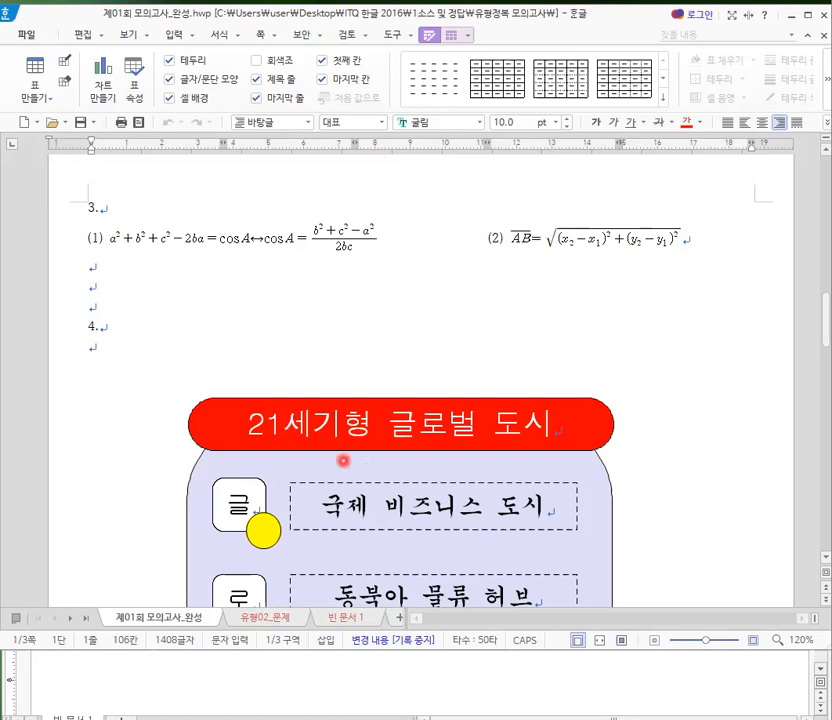
mouse_move(826, 327)
mouse_down()
mouse_move(826, 360)
mouse_move(826, 348)
mouse_up()
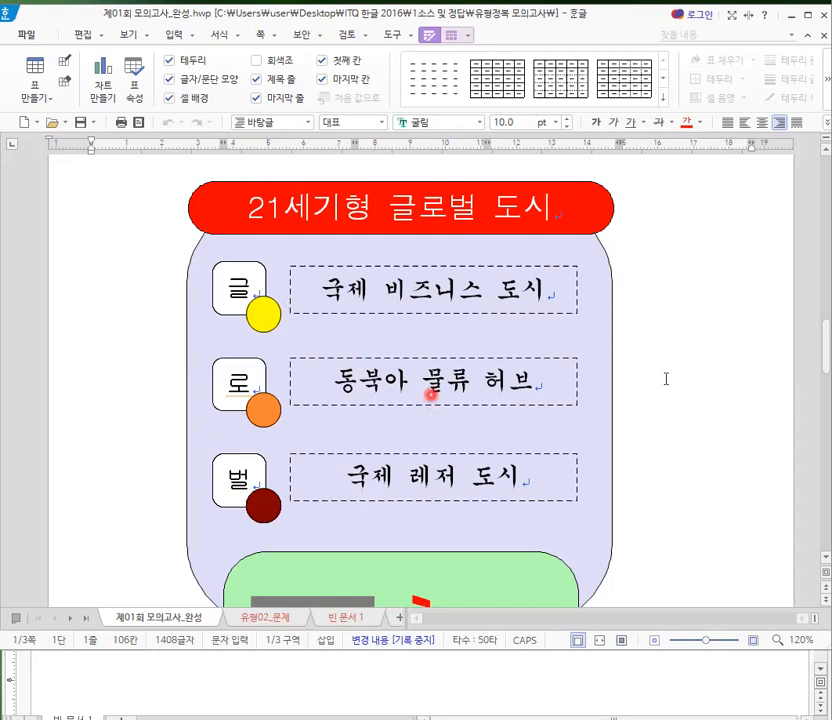
drag(822, 358, 822, 464)
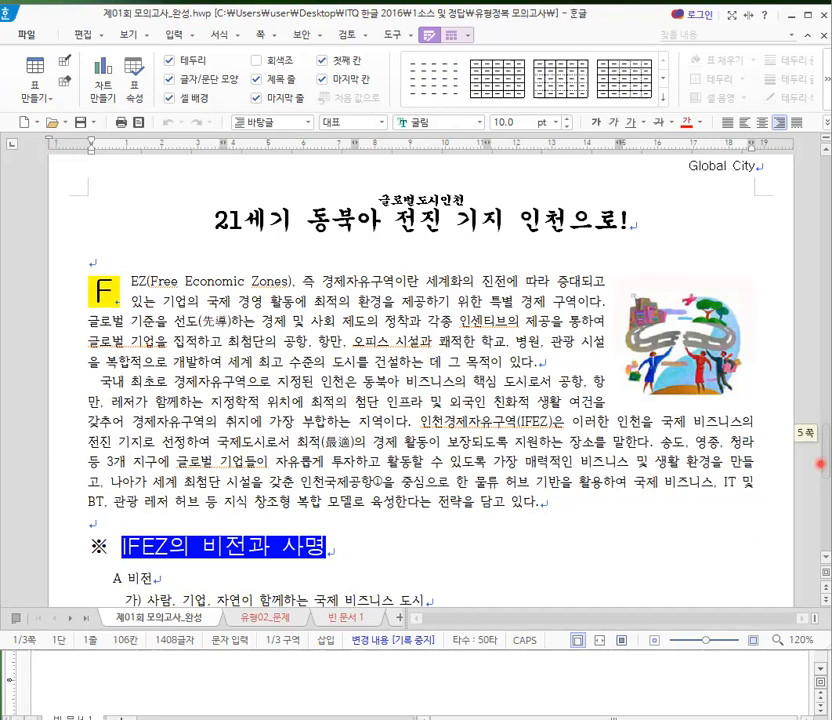
drag(819, 463, 817, 460)
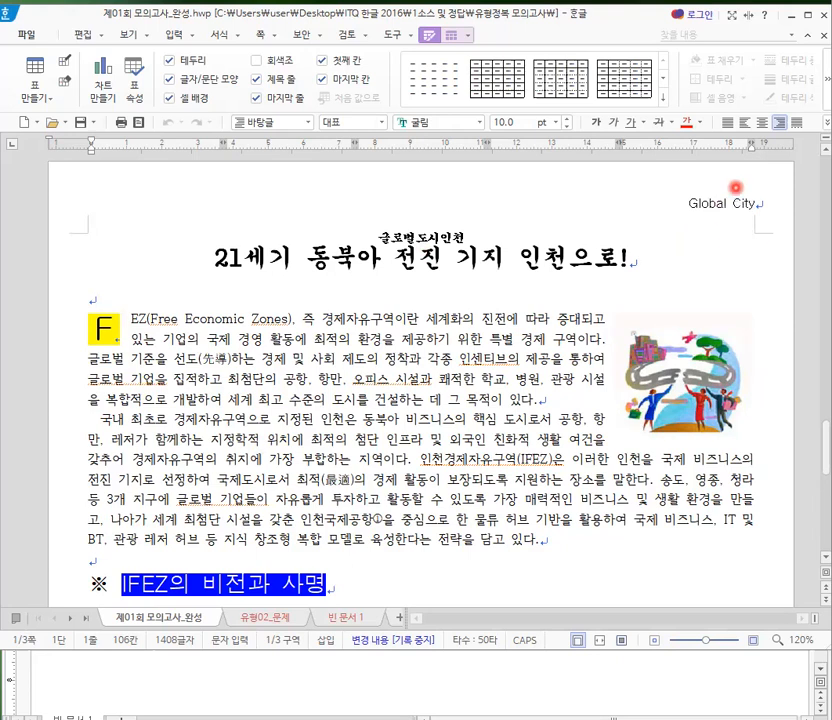
drag(824, 476, 824, 503)
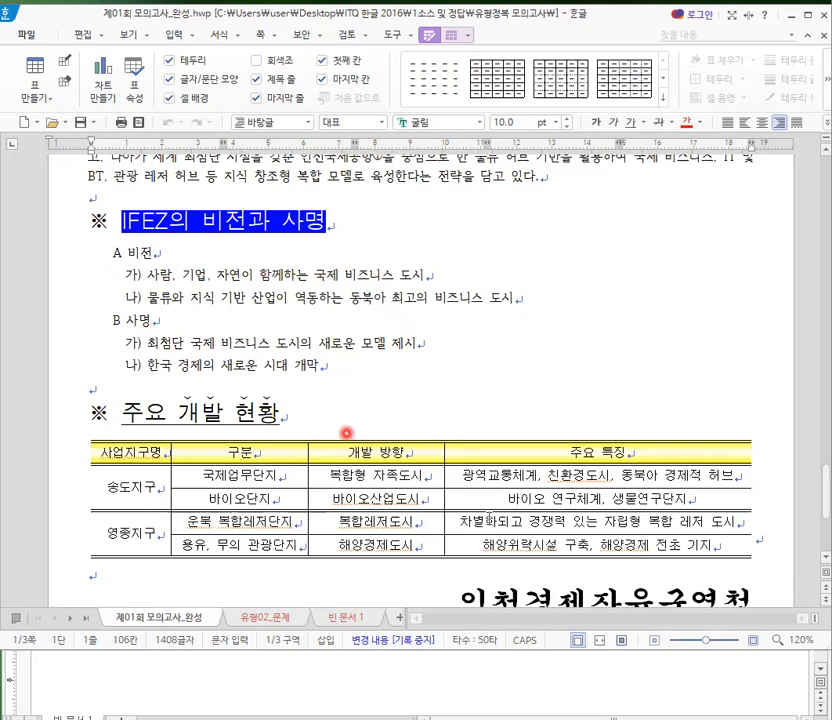
drag(823, 488, 821, 519)
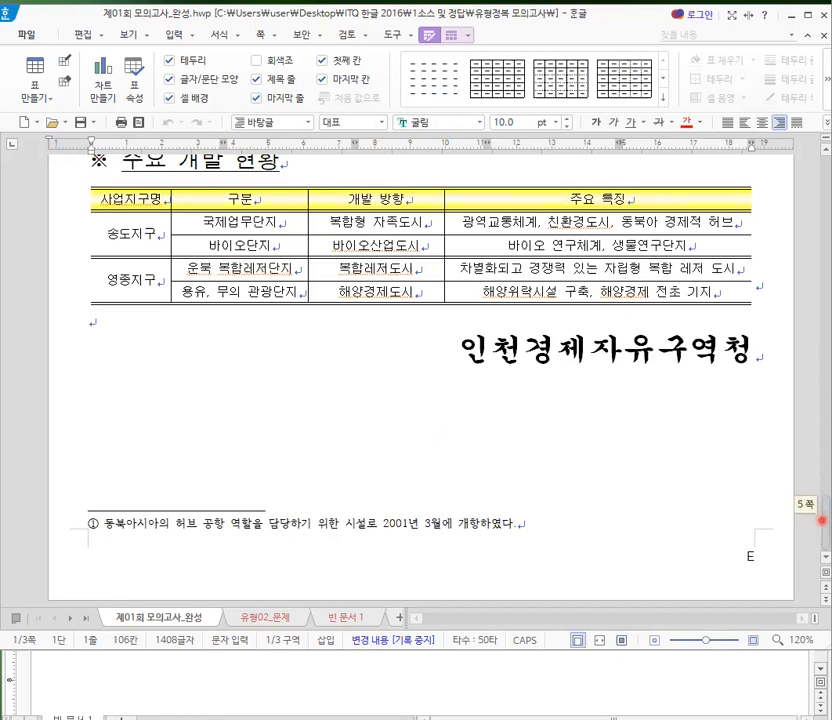
drag(821, 519, 818, 210)
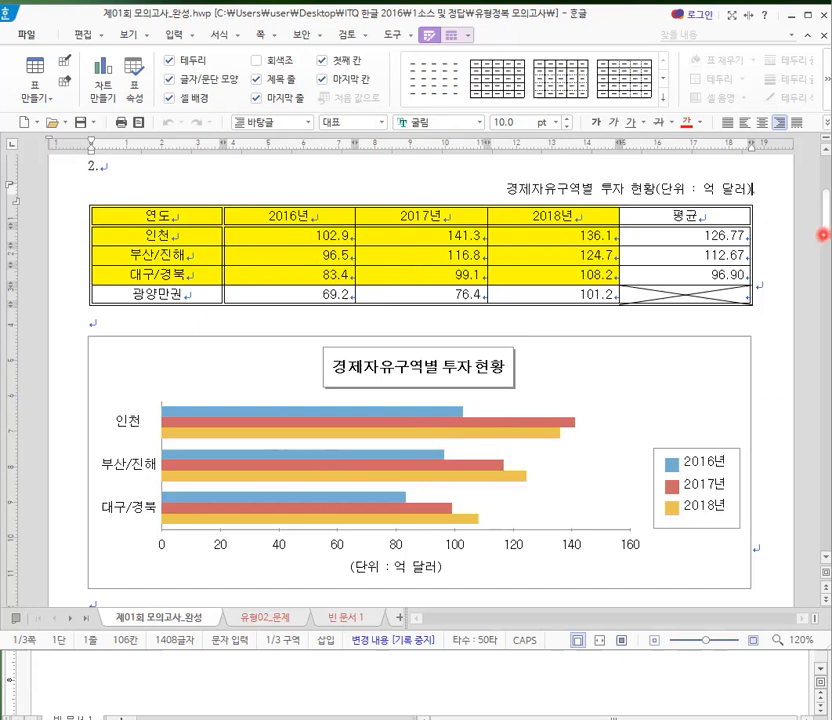
scroll(822, 234, up, 1)
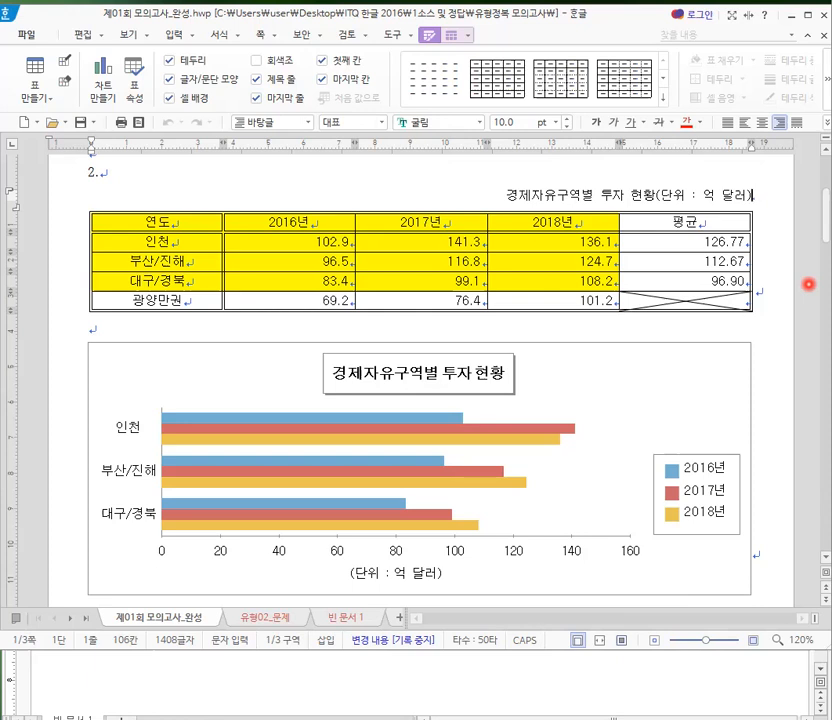
text(.)
text(.)
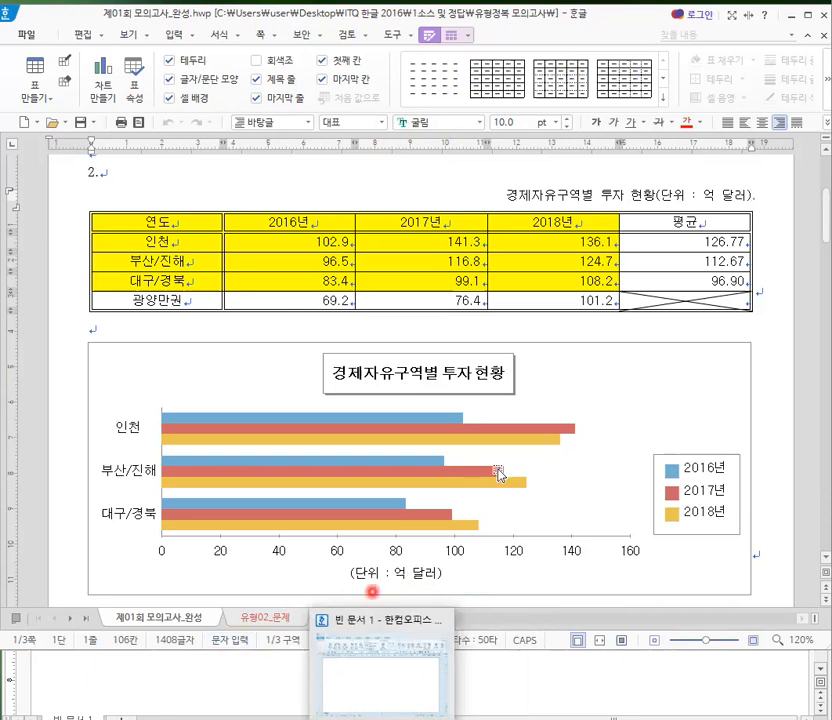
click(628, 430)
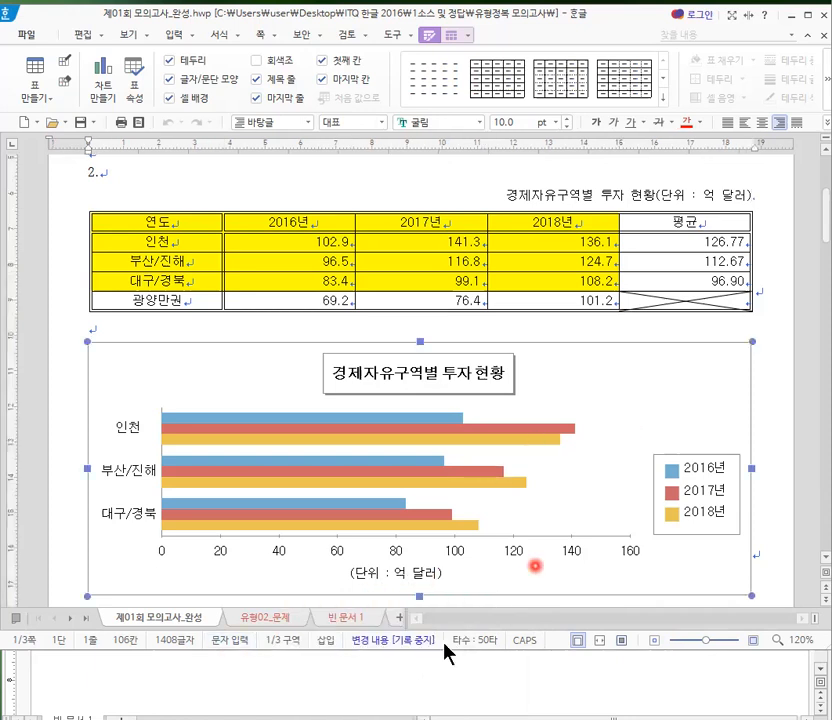
- In the blank document 빈 문서 1, enter "2010 - 2013 - 2016 - 2018 - 2020" on the line below "ITQ 한글"
click(349, 618)
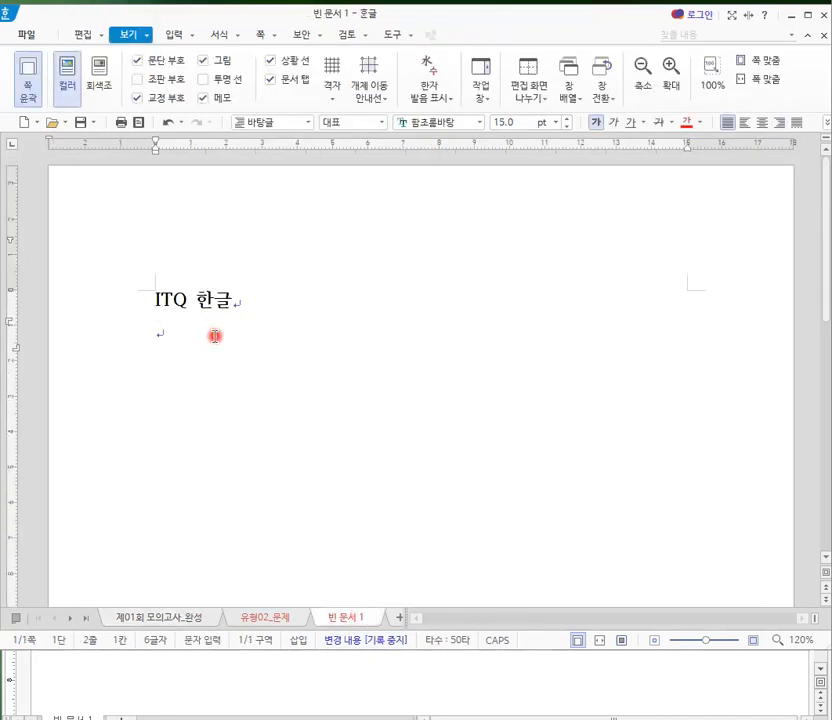
text(2010)
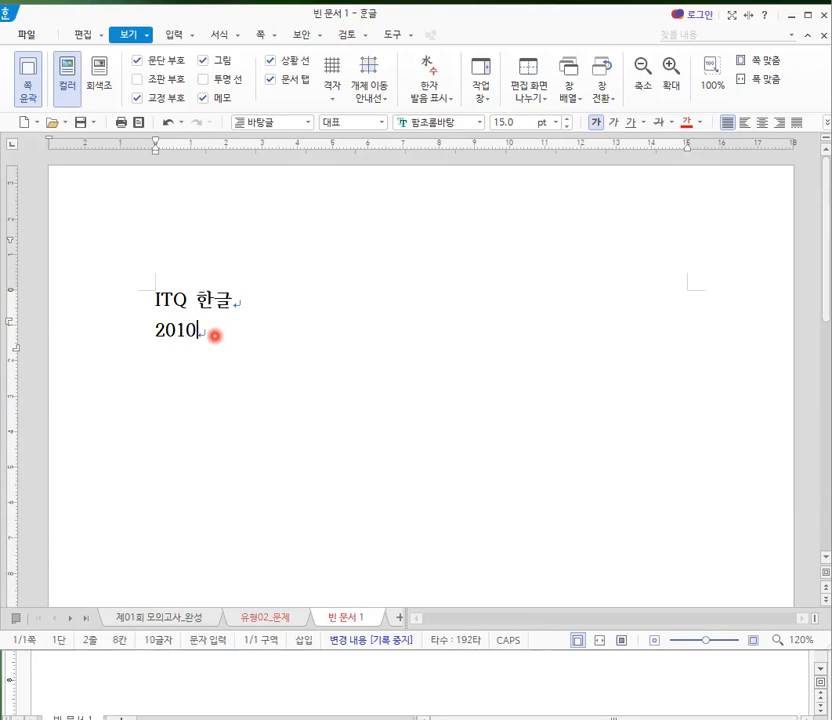
text( - )
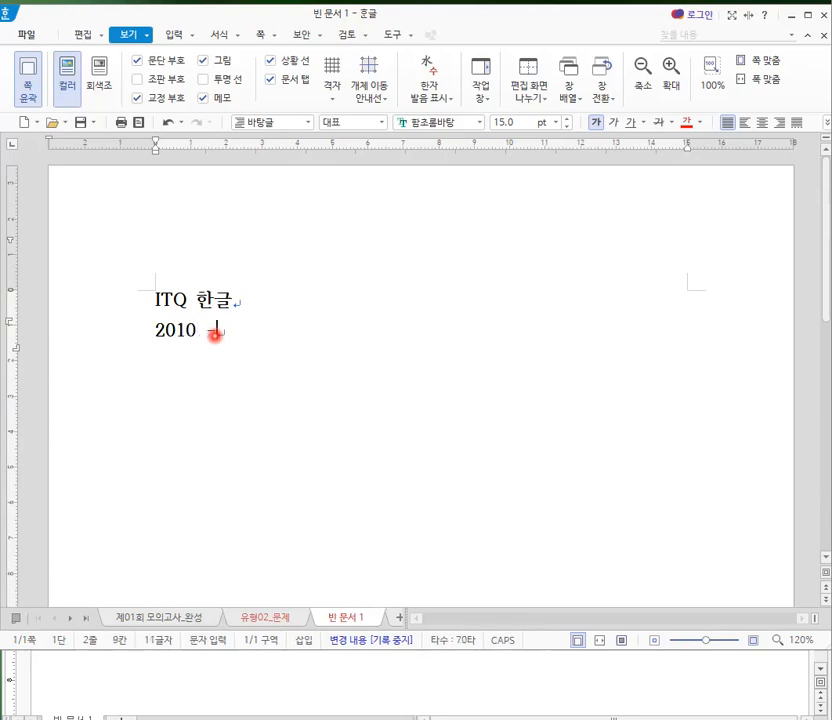
text(201)
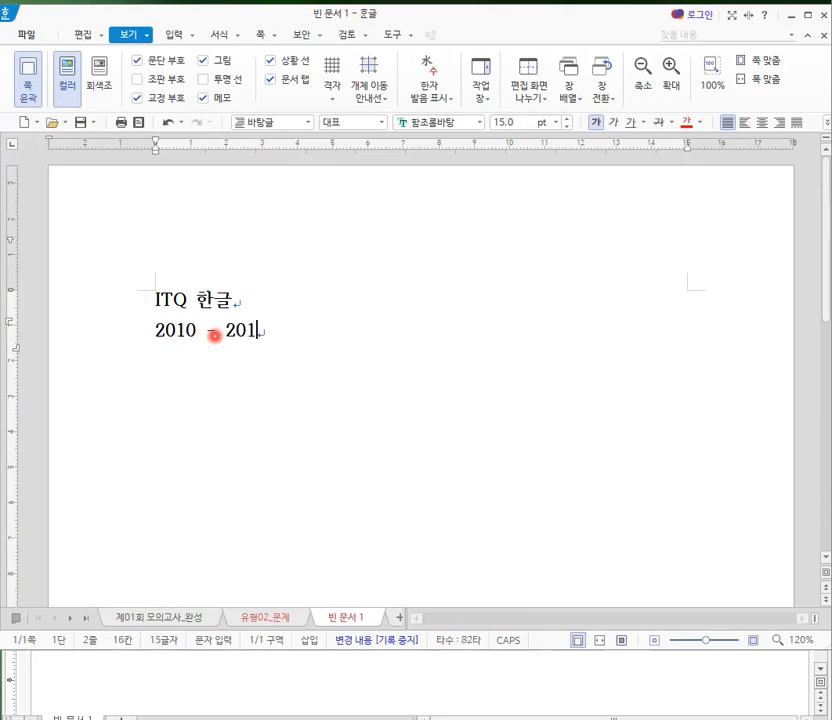
text(3 - )
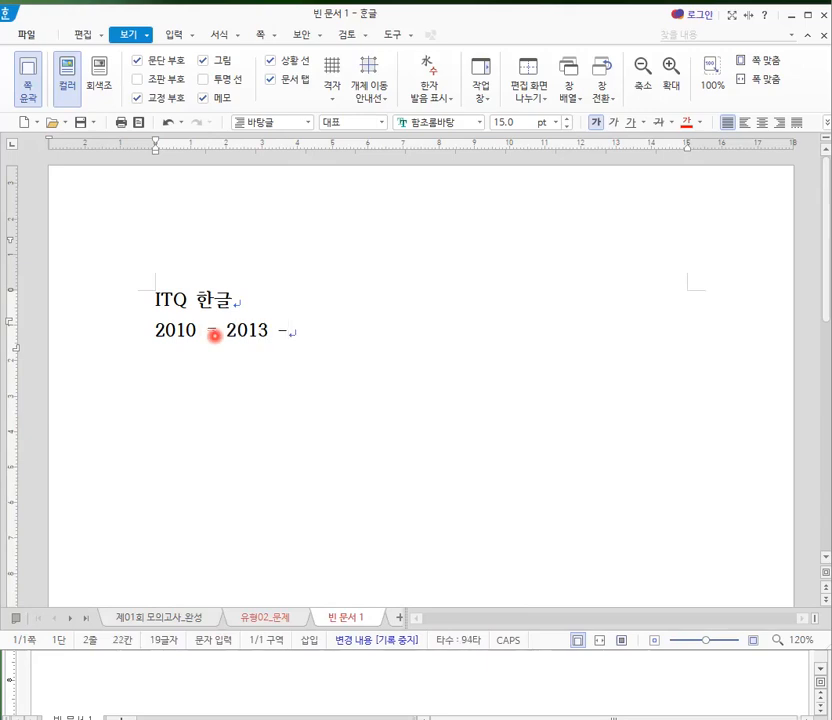
text(2016 -)
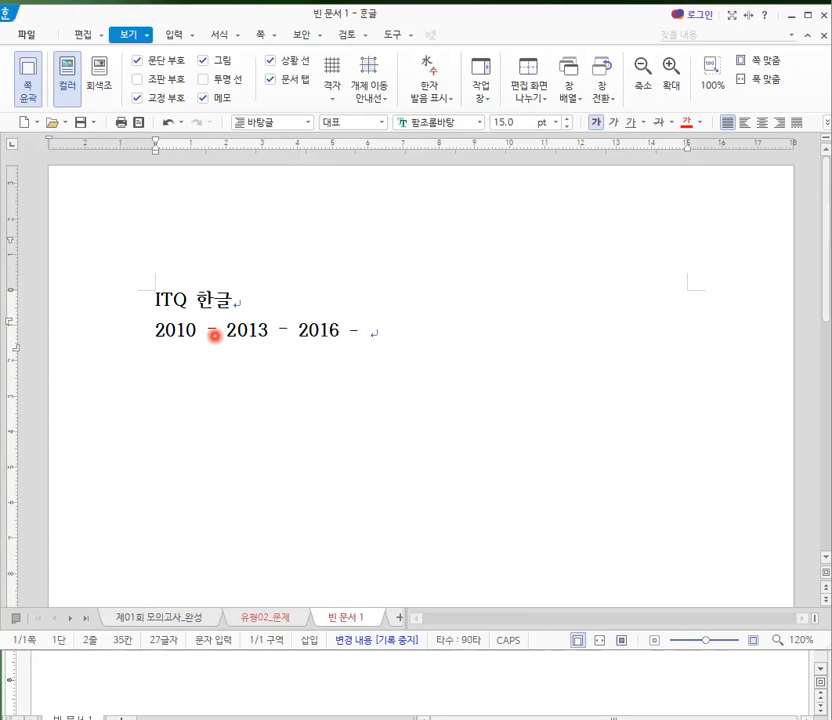
text(2018)
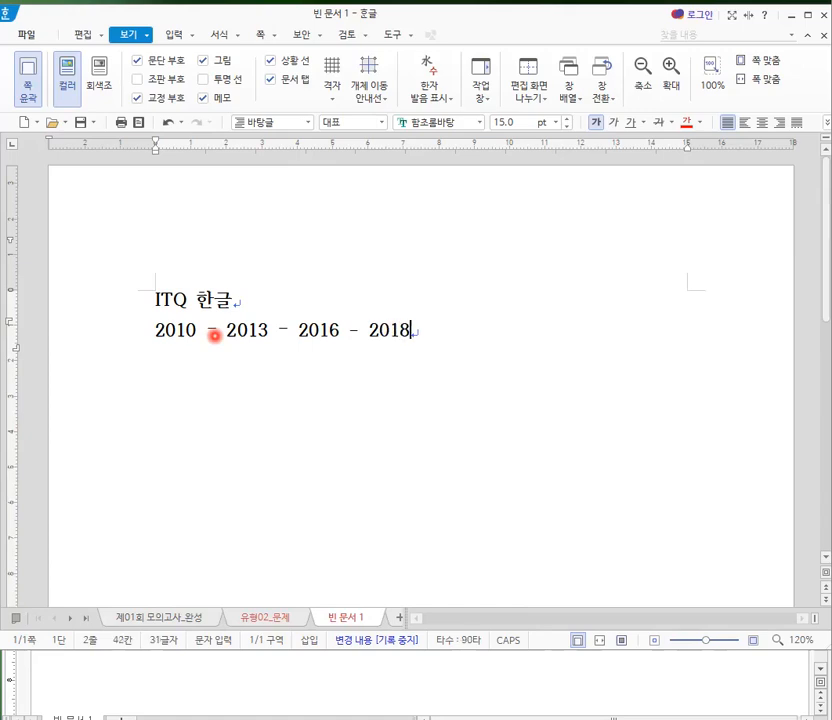
text( -)
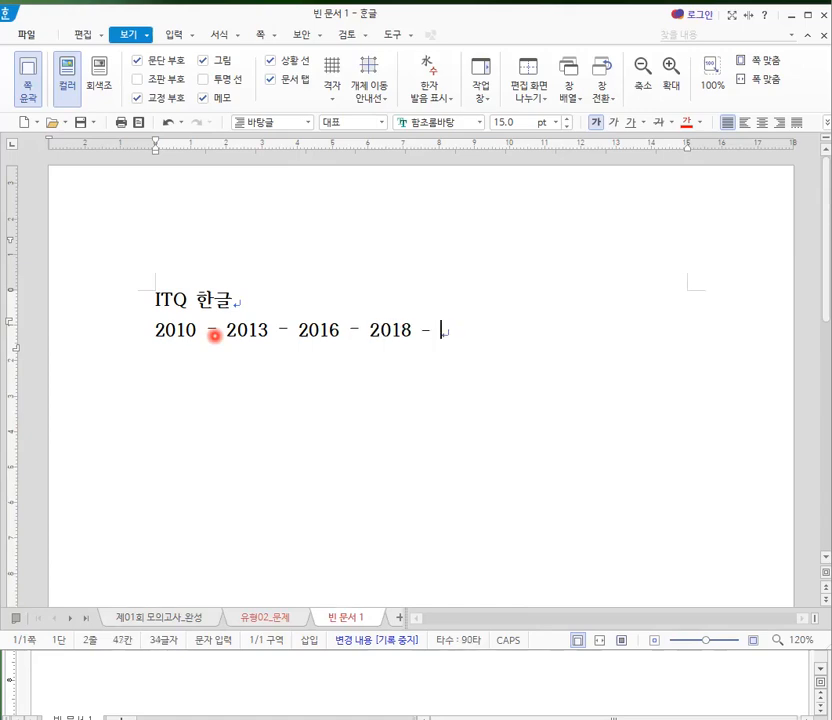
text( 2020)
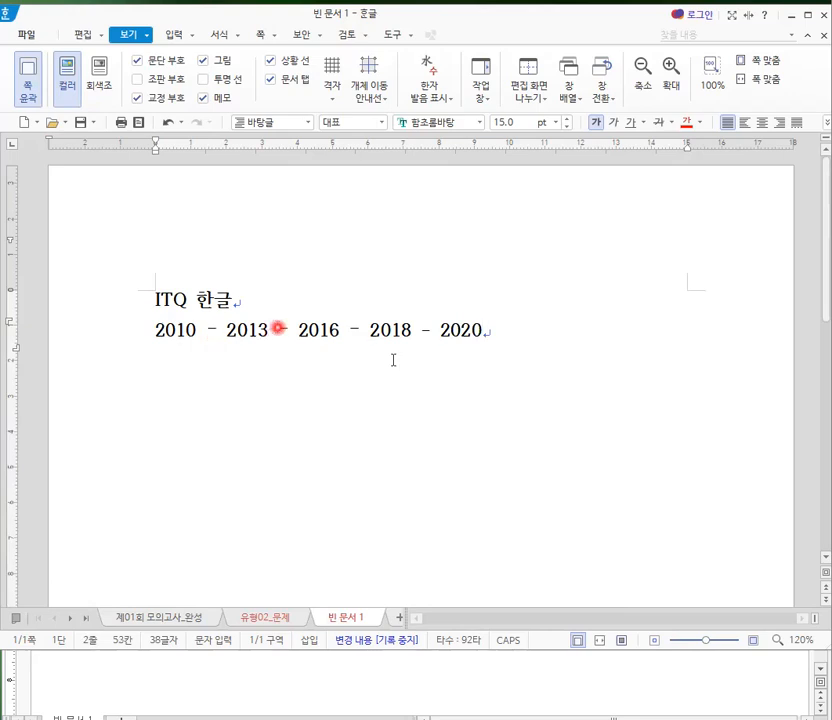
- Remove 2013 and its dash from the line of years, and select "2010 - 2016"
drag(443, 333, 481, 332)
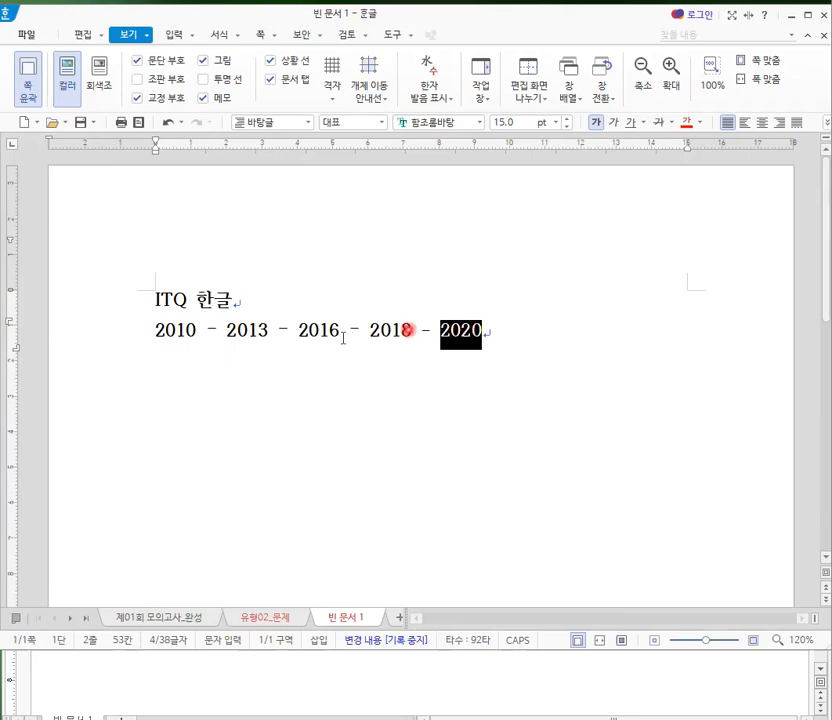
click(226, 333)
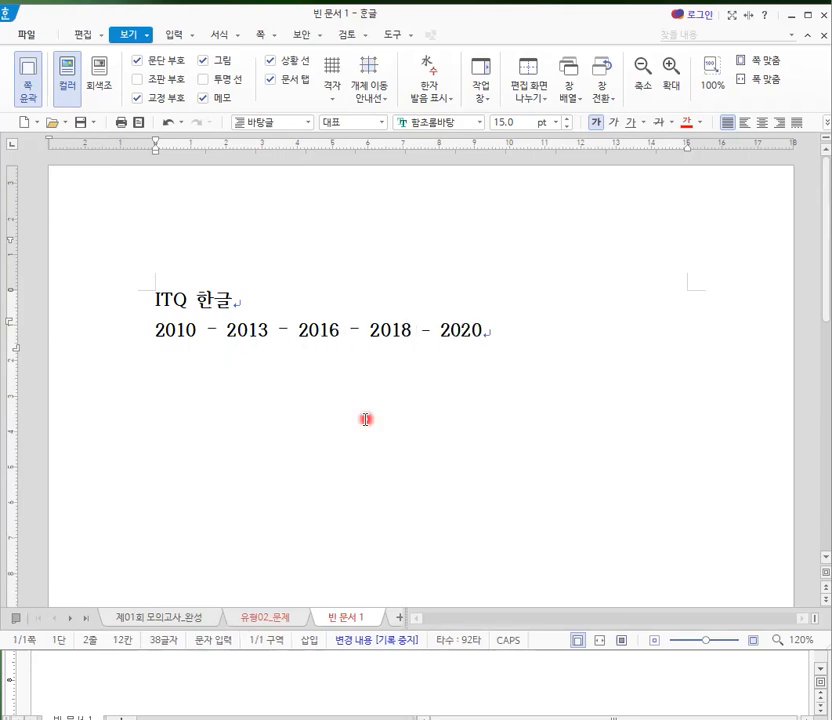
key(BackSpace)
key(BackSpace)
key(Delete)
key(Delete)
key(Delete)
key(Delete)
key(Delete)
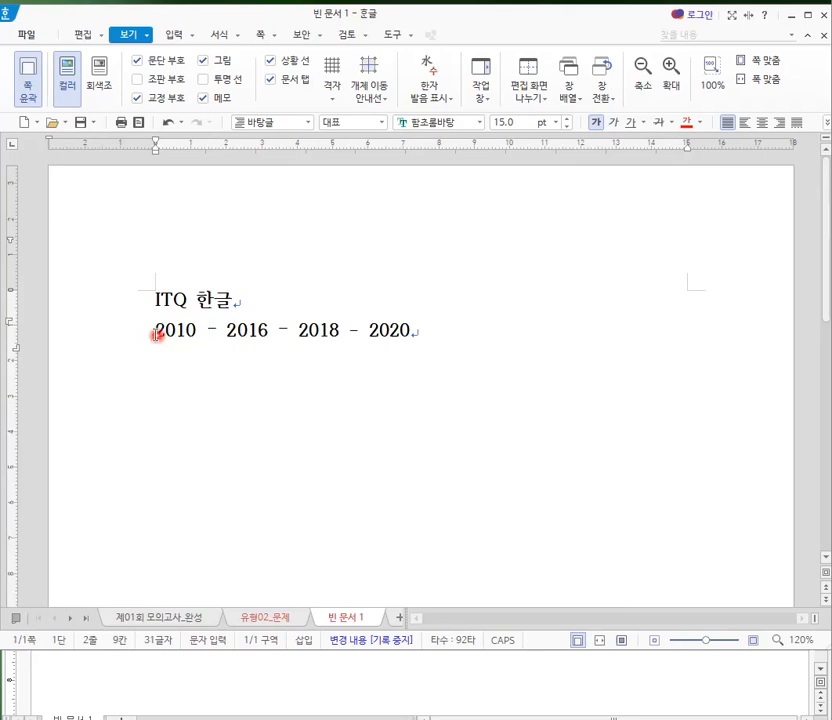
drag(155, 335, 266, 328)
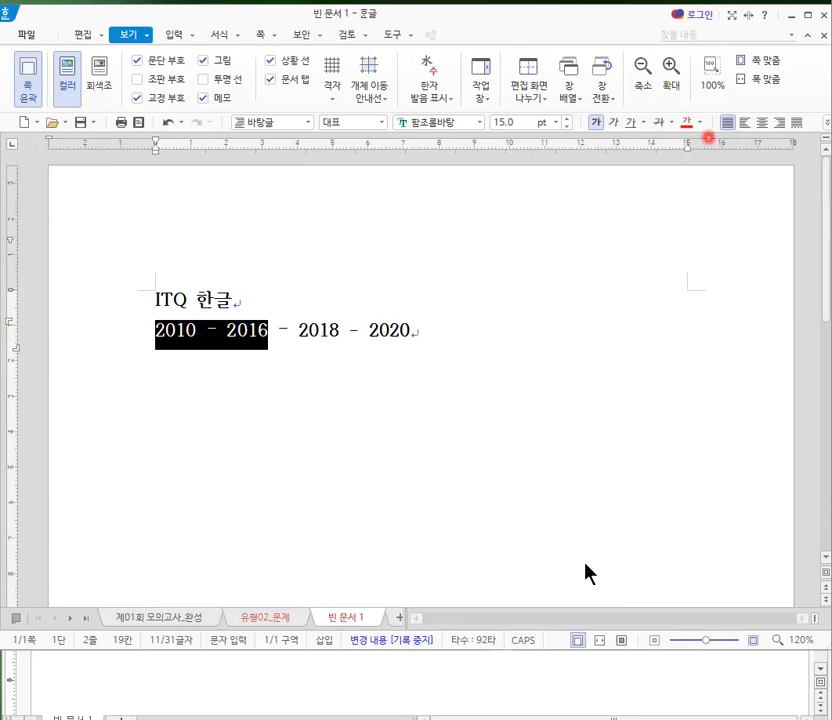
- Bring up the two other empty Hangul windows and stagger them downward so all three ribbons can be seen together
mouse_move(497, 719)
click(427, 690)
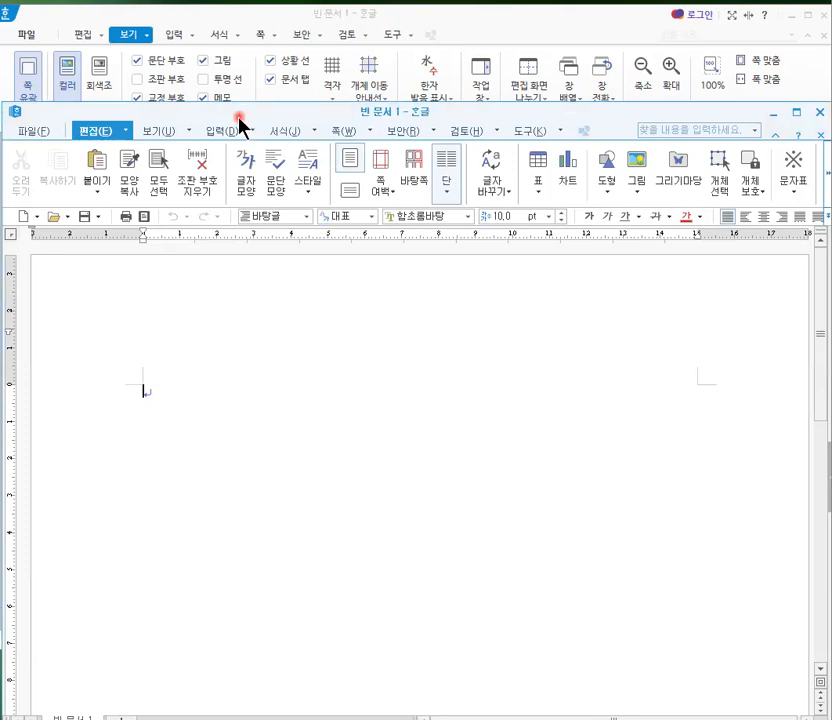
drag(240, 120, 240, 168)
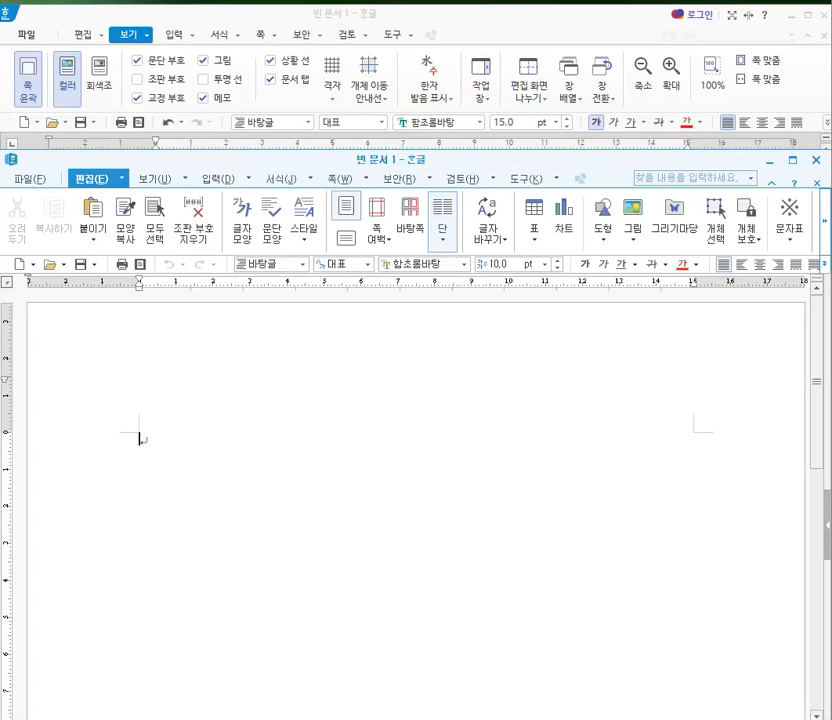
click(382, 704)
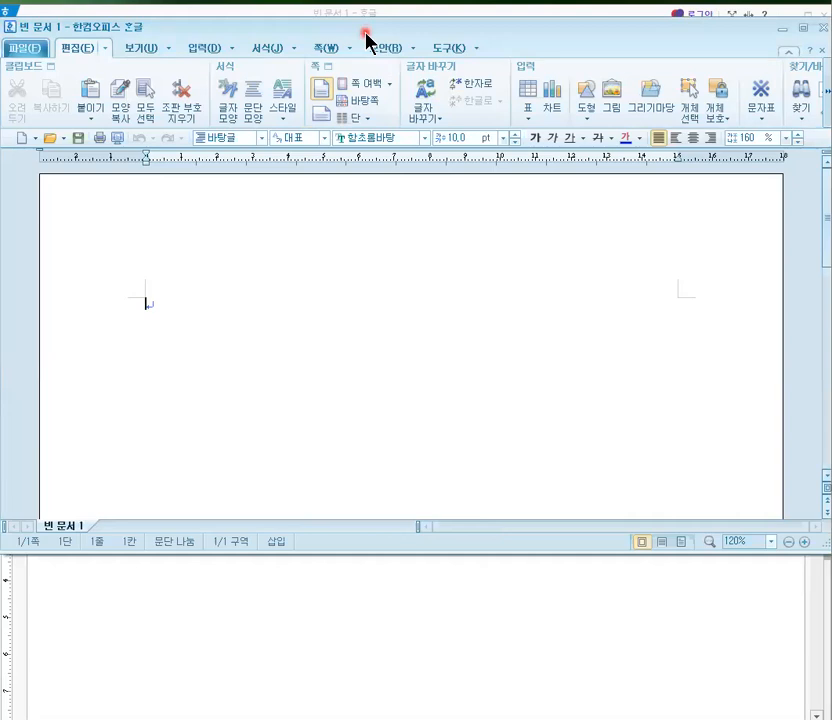
drag(368, 40, 364, 305)
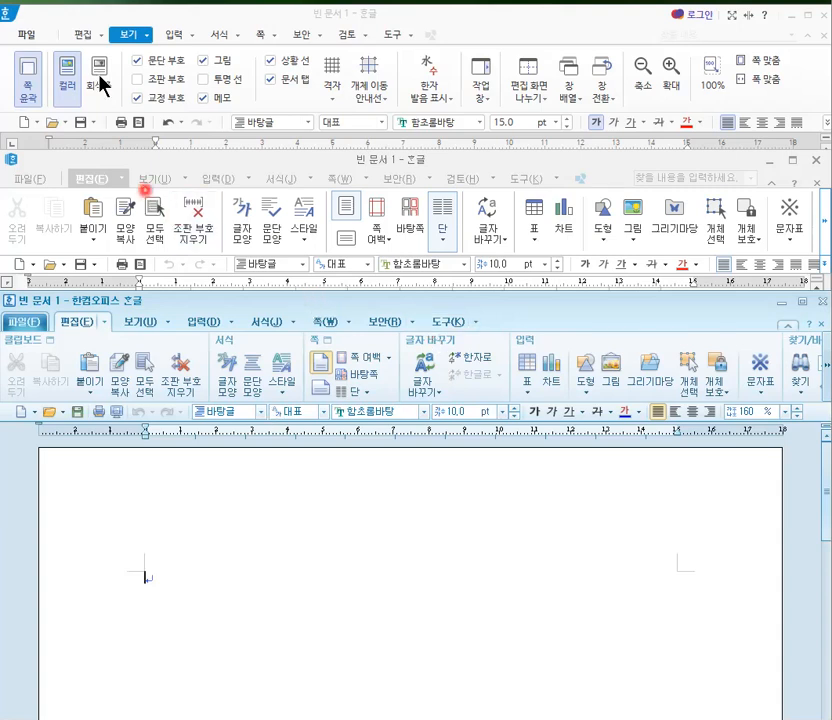
- Show the editing commands in each of the three Hangul windows to compare their layouts
click(88, 38)
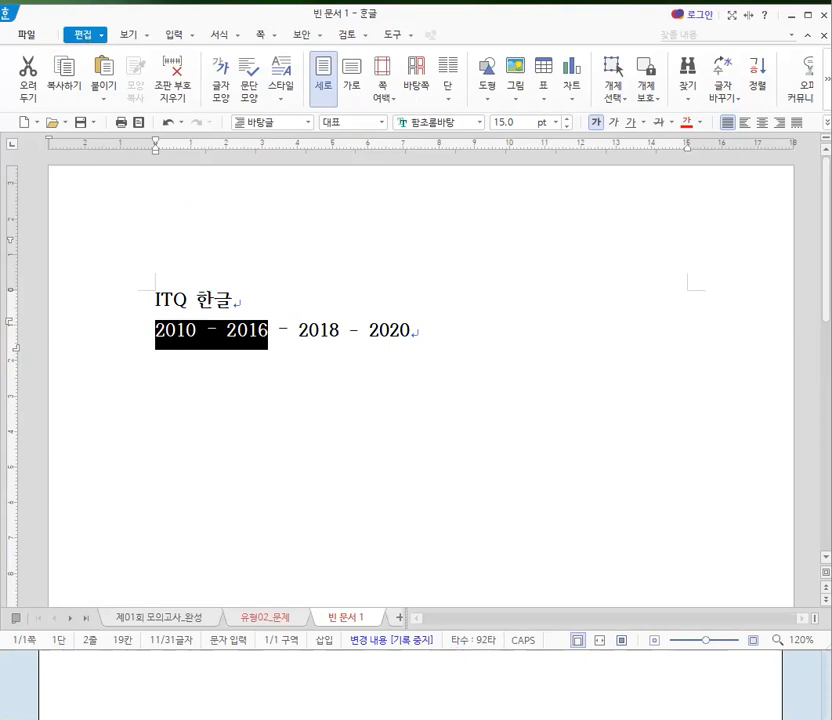
click(462, 716)
click(98, 183)
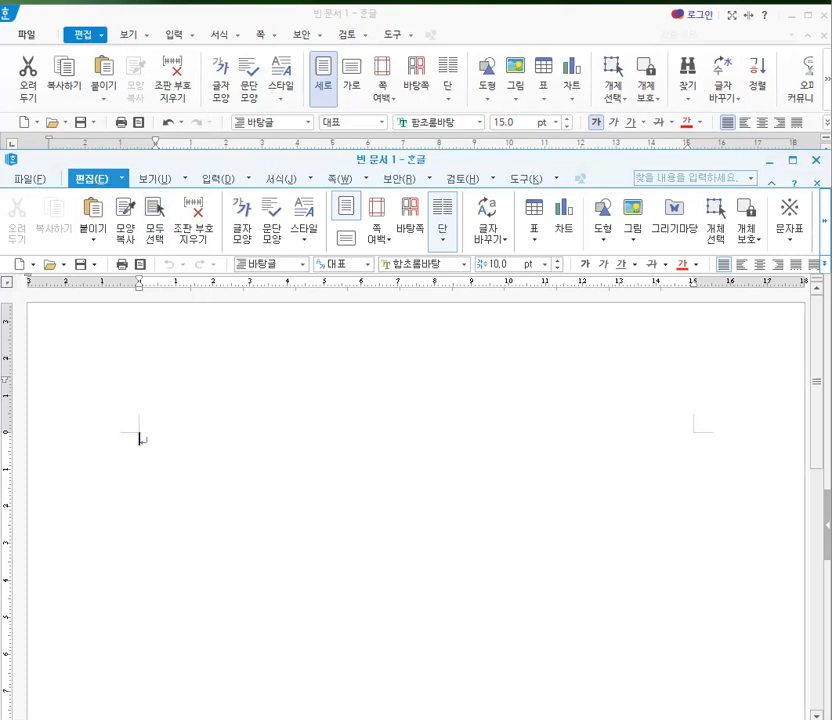
click(377, 713)
click(106, 318)
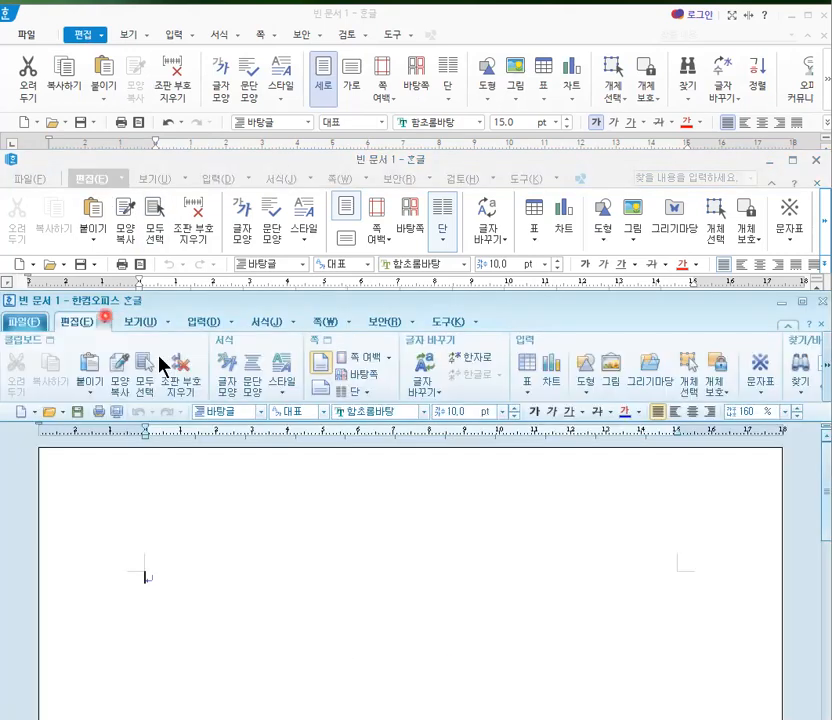
- Bring the Hangul window containing "ITQ 한글" to the front and extend its height downward
click(82, 34)
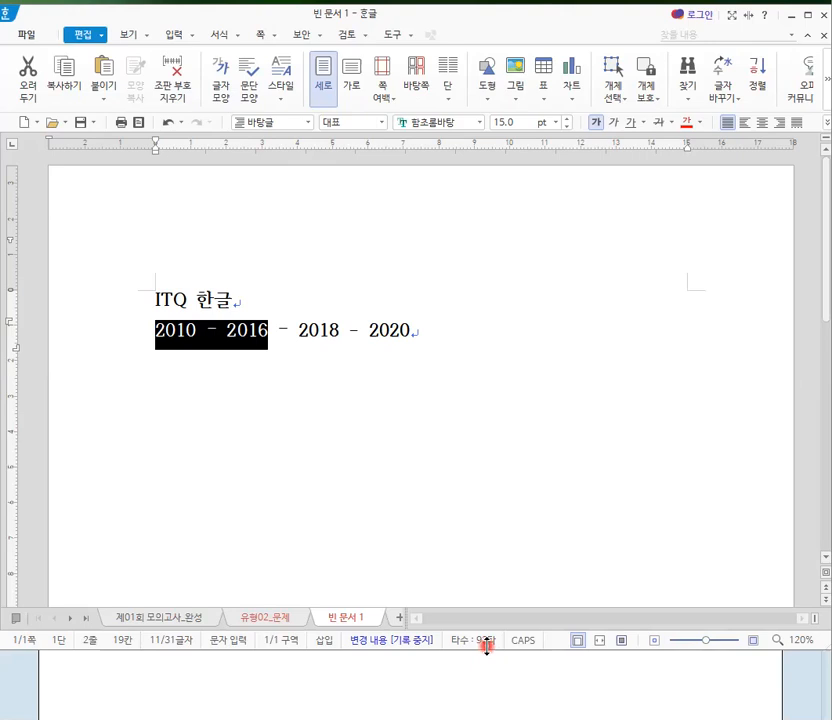
drag(487, 645, 484, 702)
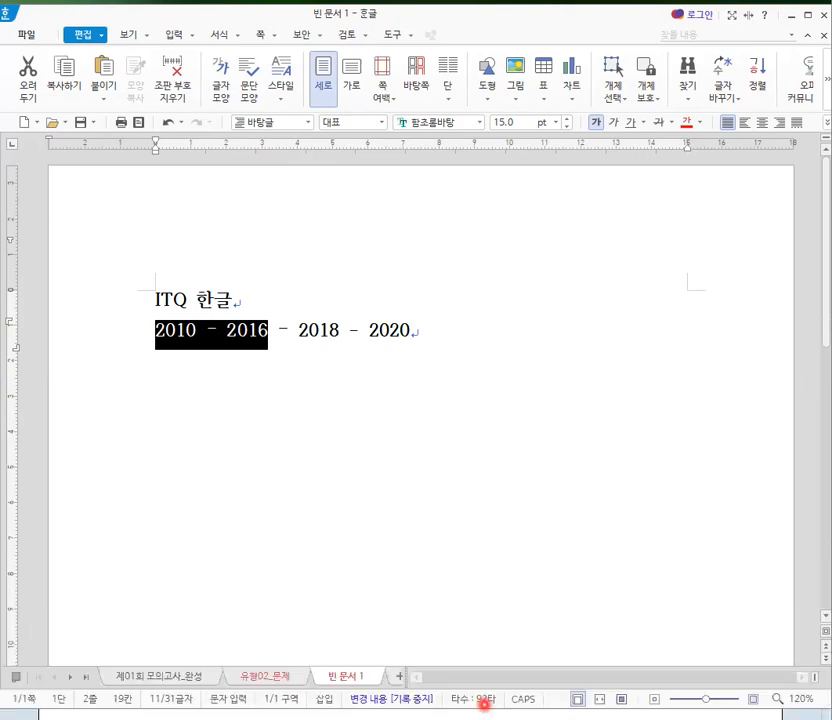
click(86, 36)
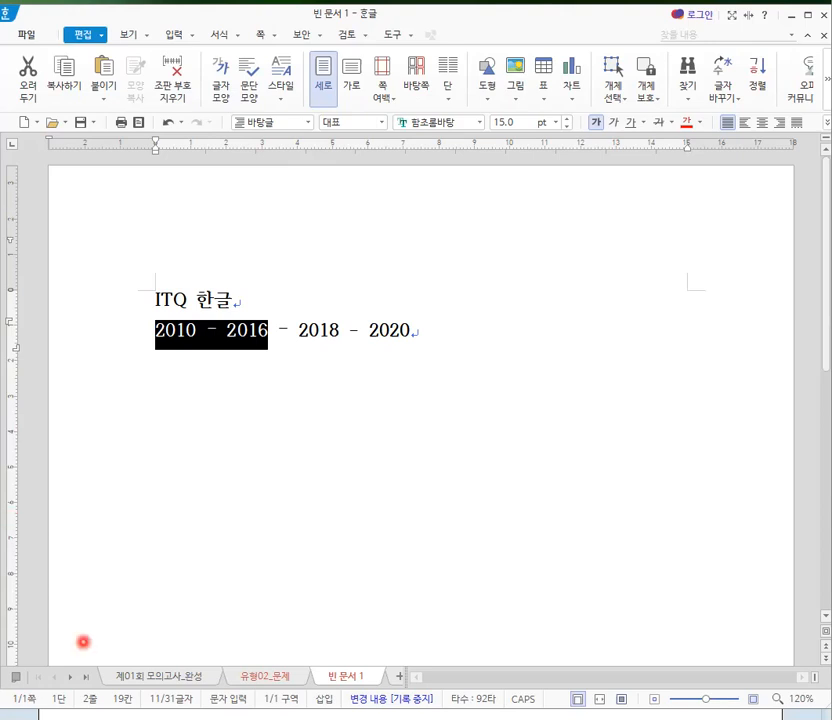
- Look through the file commands and the edit, view, input, format, page, security and tools commands in the completed mock exam
click(27, 36)
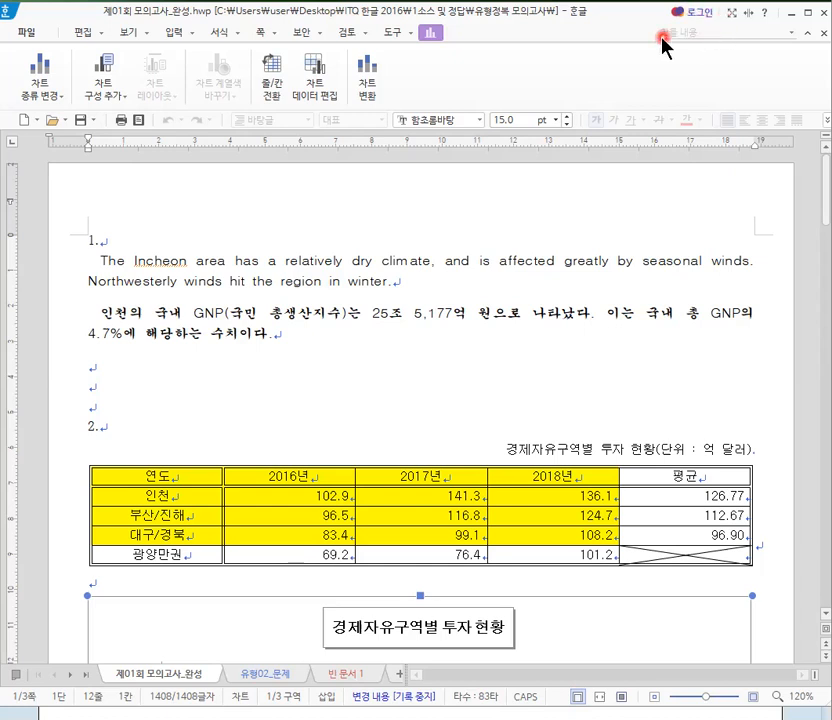
click(30, 32)
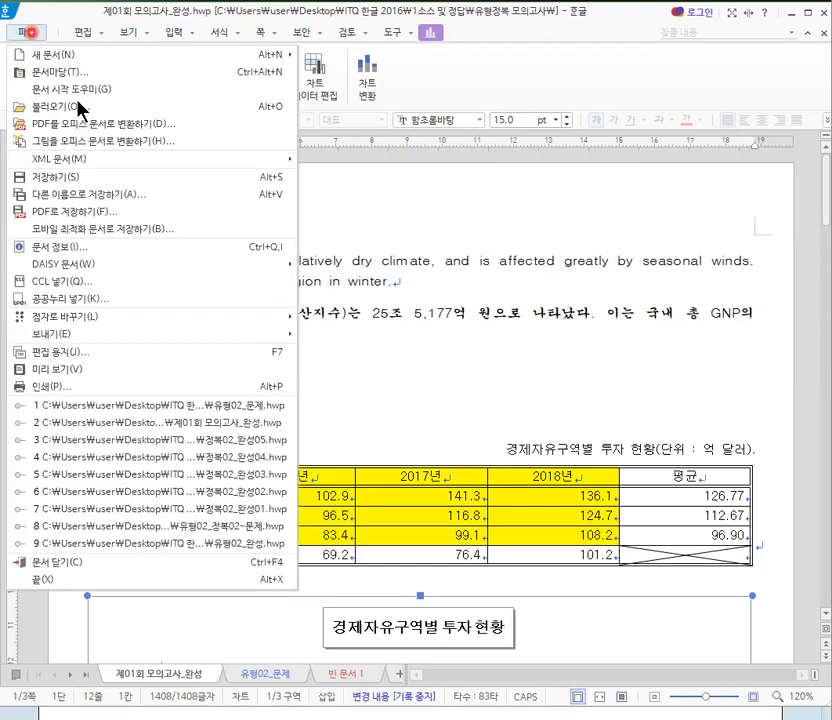
click(84, 33)
click(85, 34)
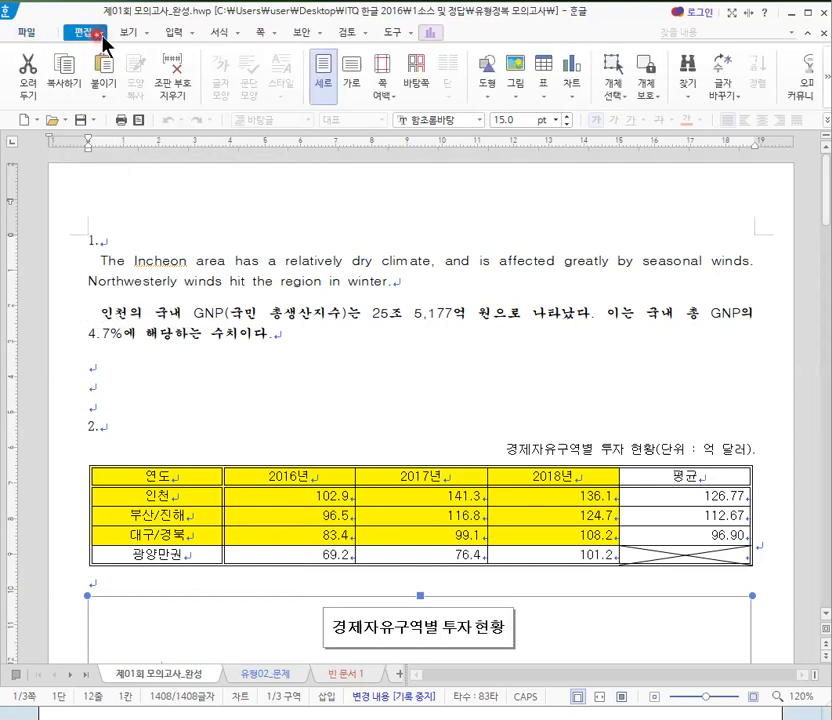
click(131, 37)
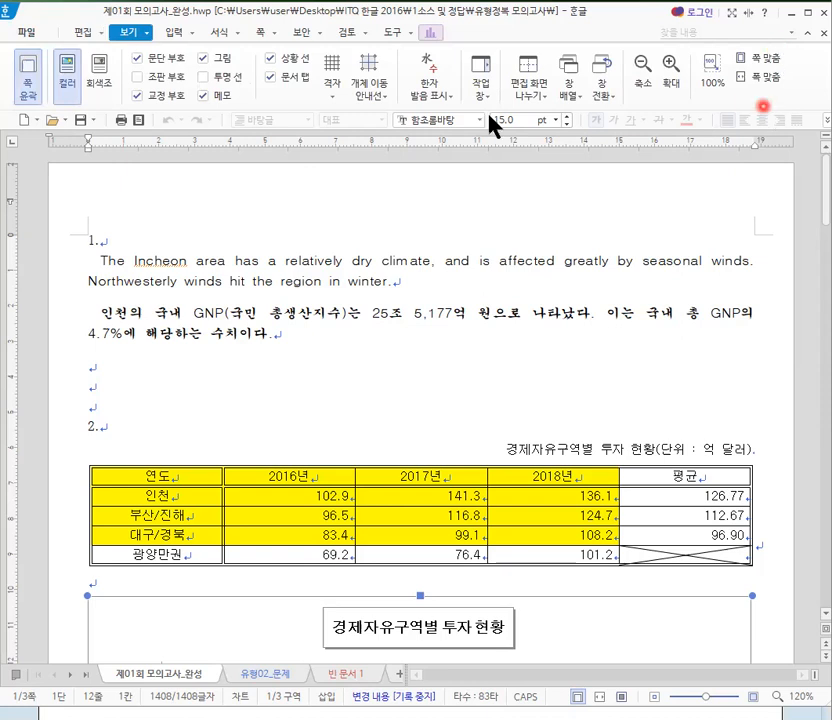
click(28, 56)
click(176, 33)
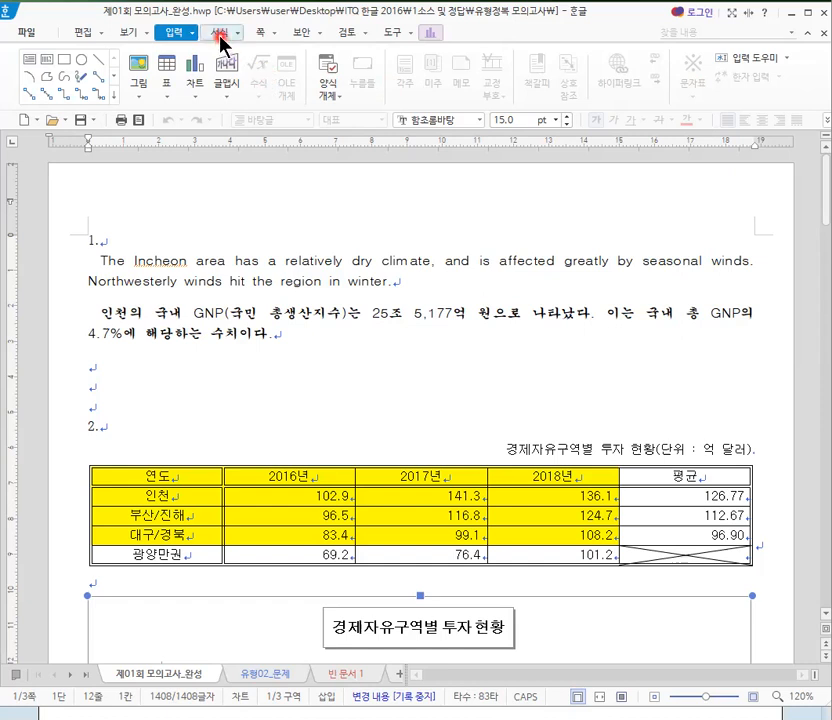
click(222, 33)
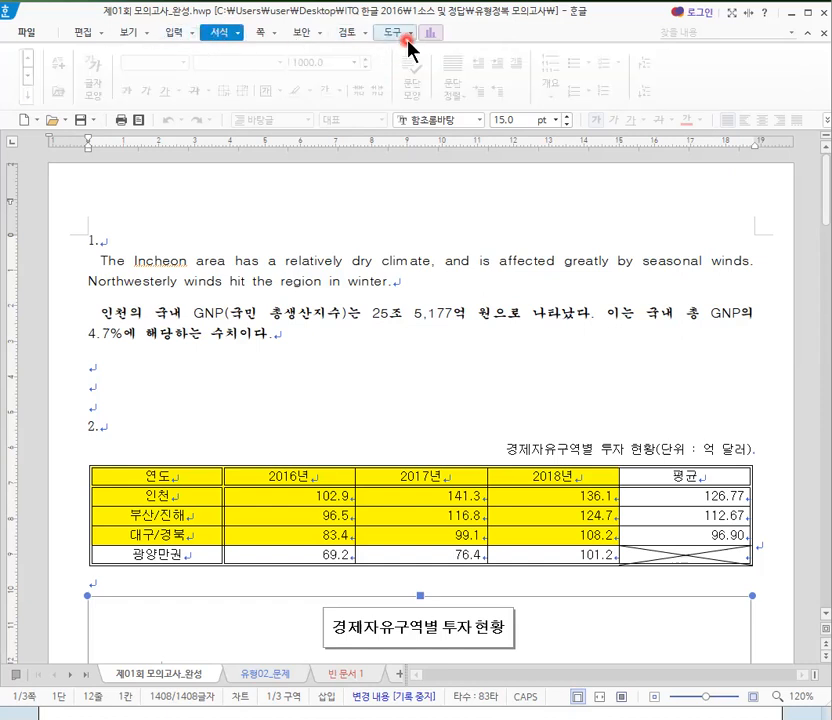
click(259, 34)
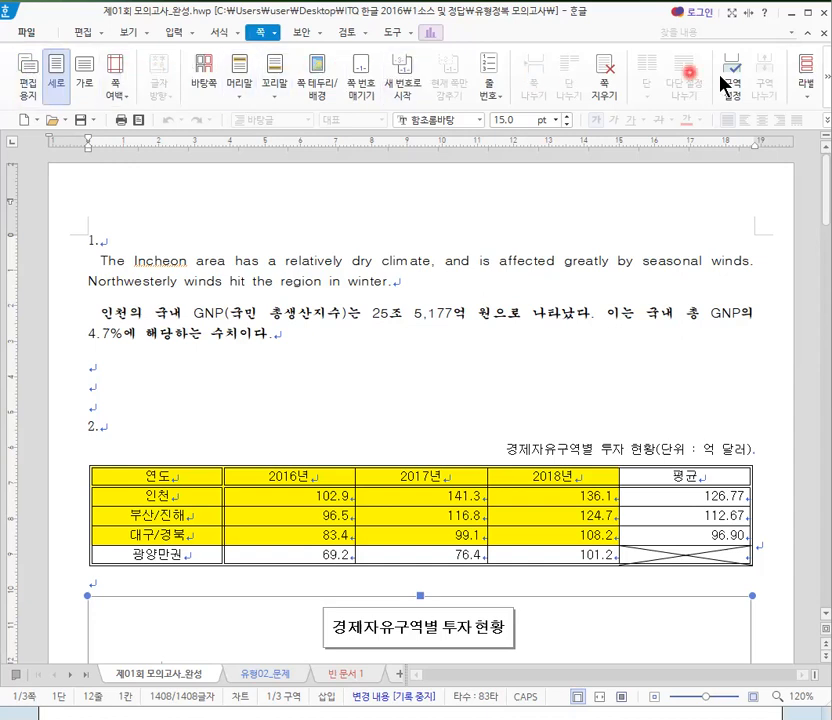
click(304, 35)
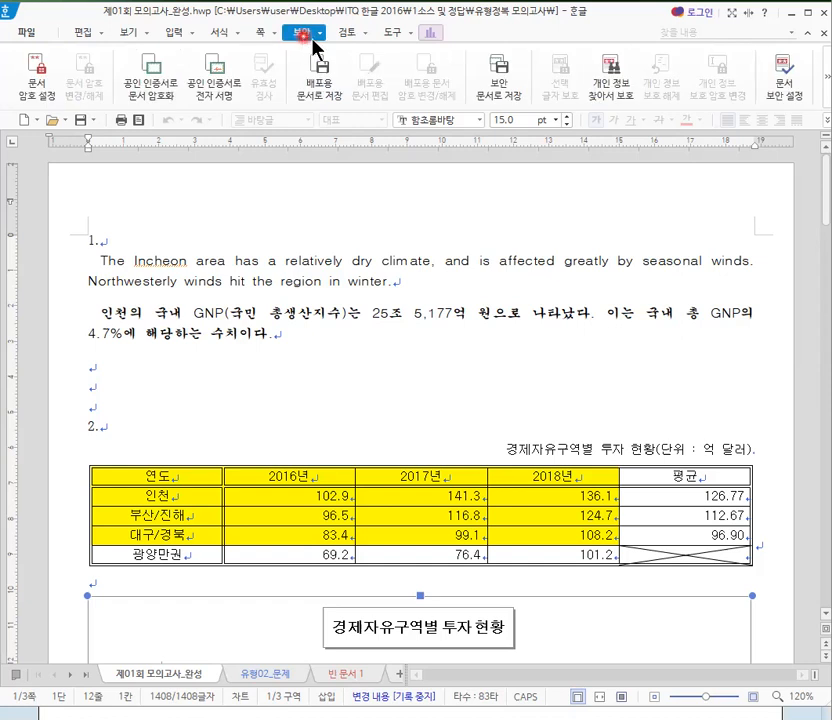
click(392, 36)
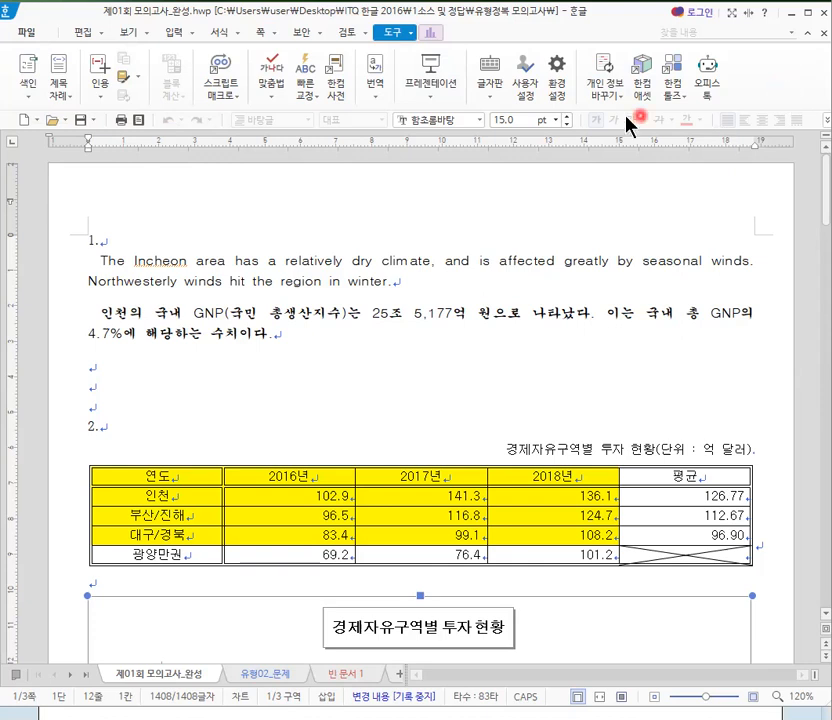
- Show the editing commands again, go over the open and print shortcuts, and deselect the chart
click(88, 37)
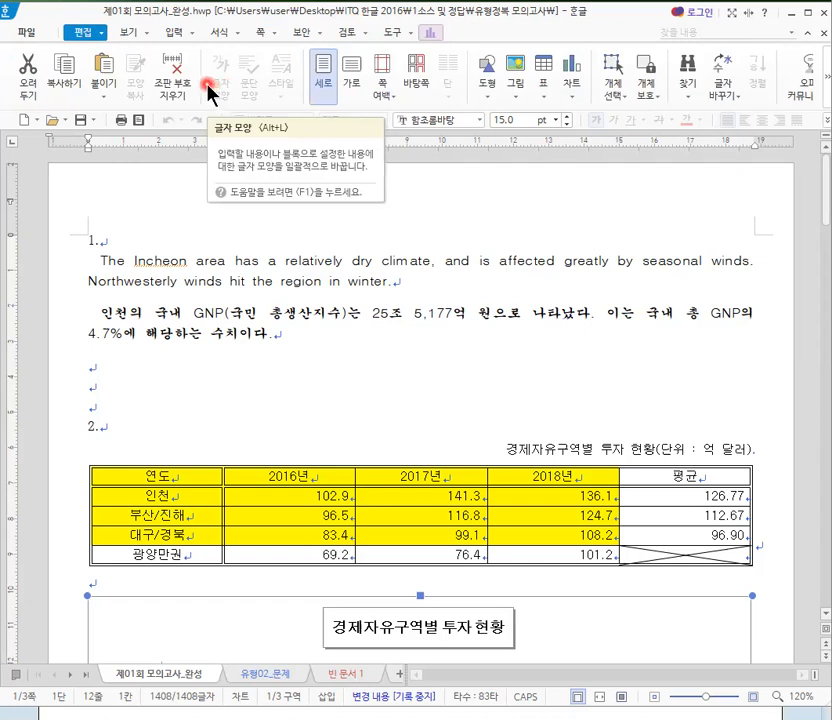
click(60, 126)
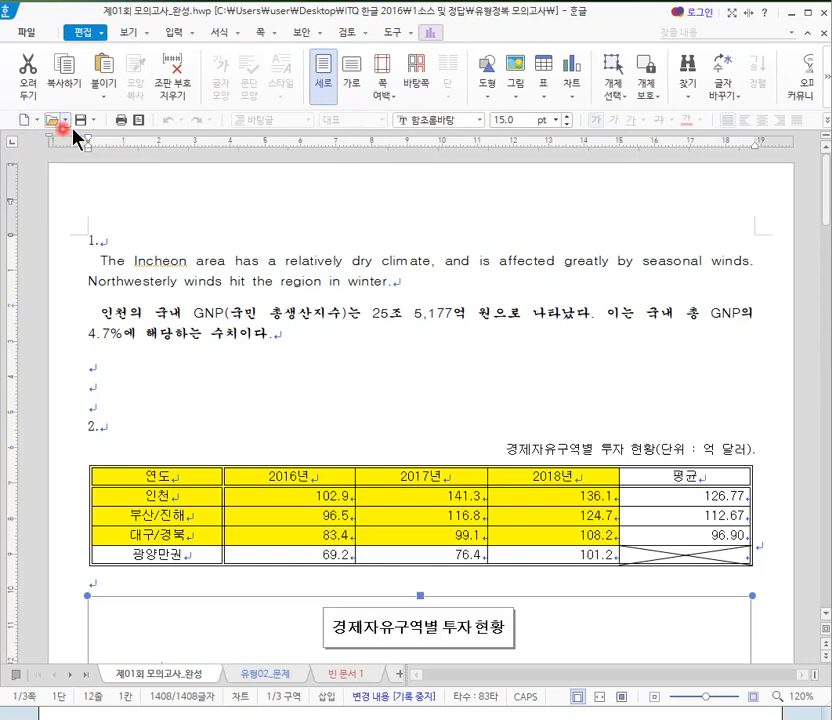
click(140, 122)
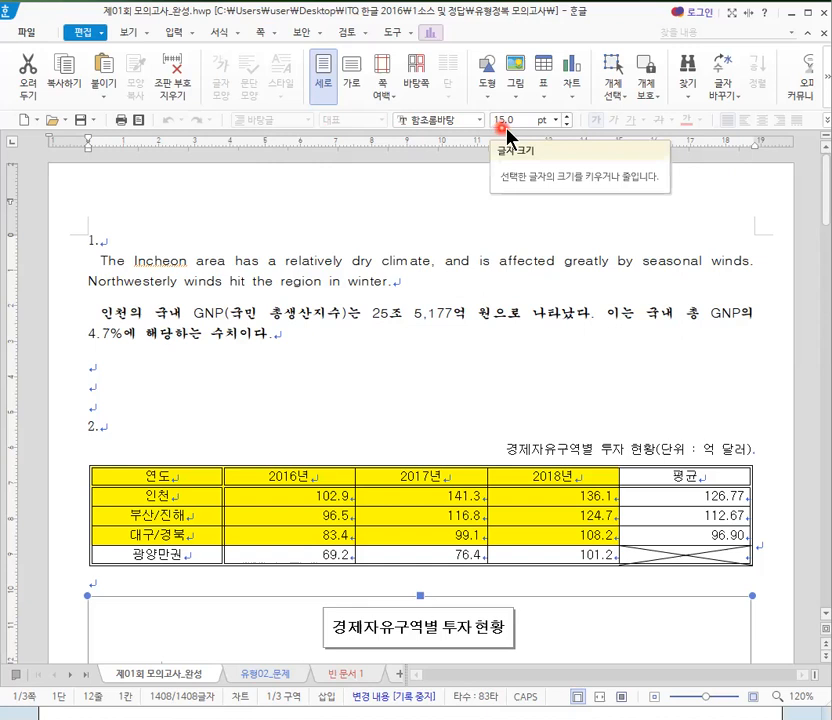
click(286, 234)
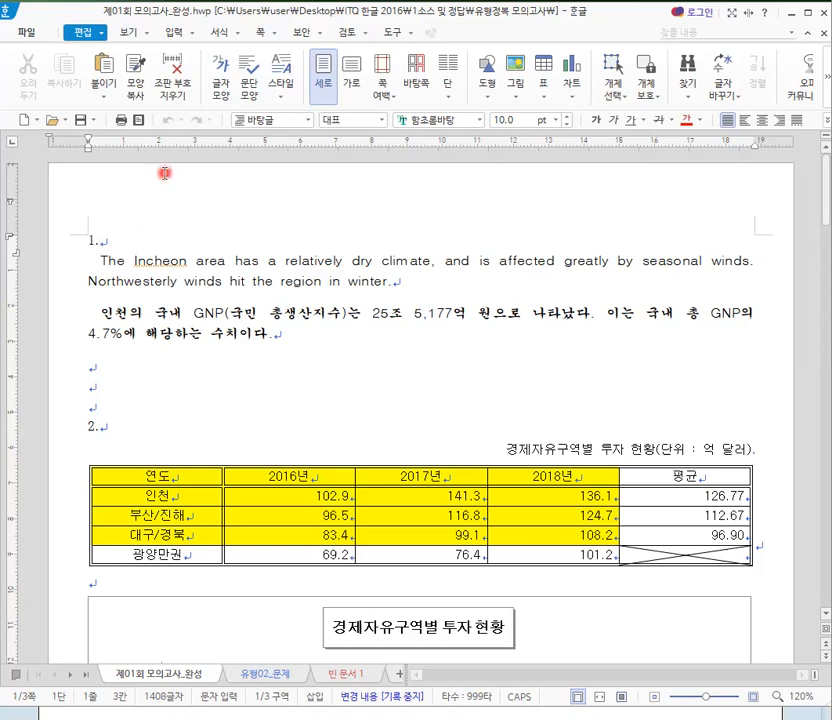
- Switch to the "빈 문서 1" document and toggle its paragraph marks (문단 부호) off and back on
click(350, 673)
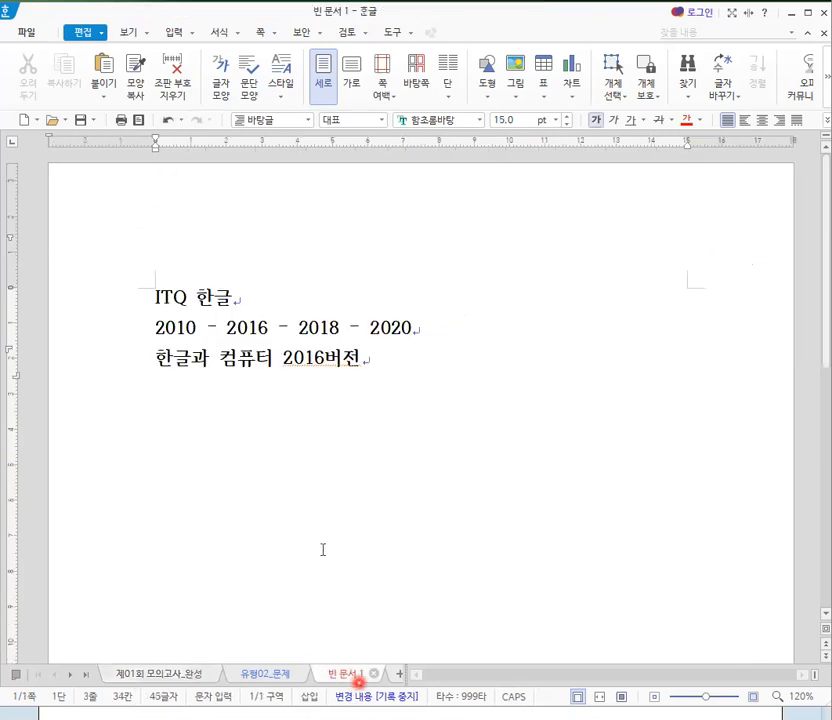
click(130, 33)
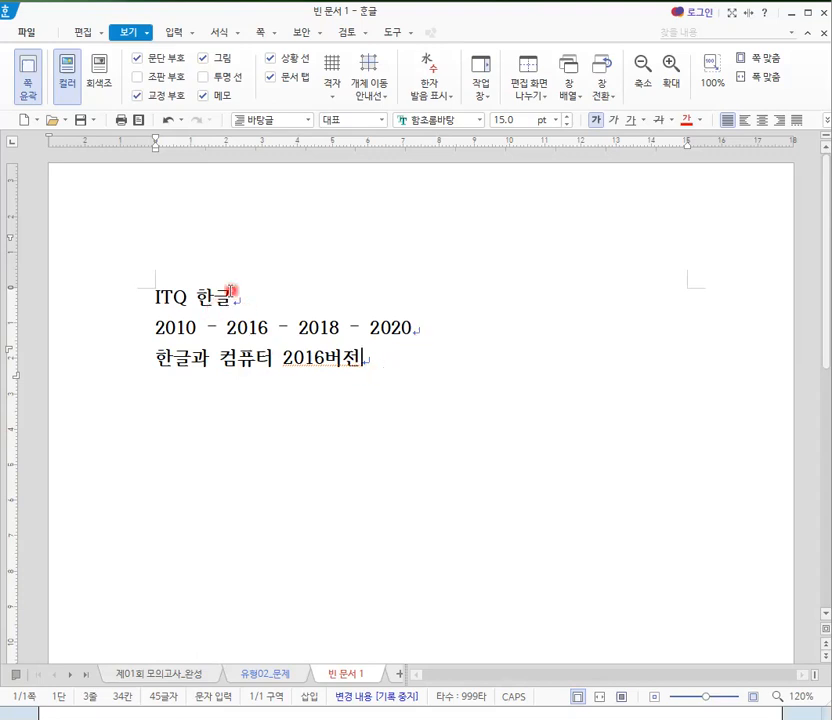
click(138, 60)
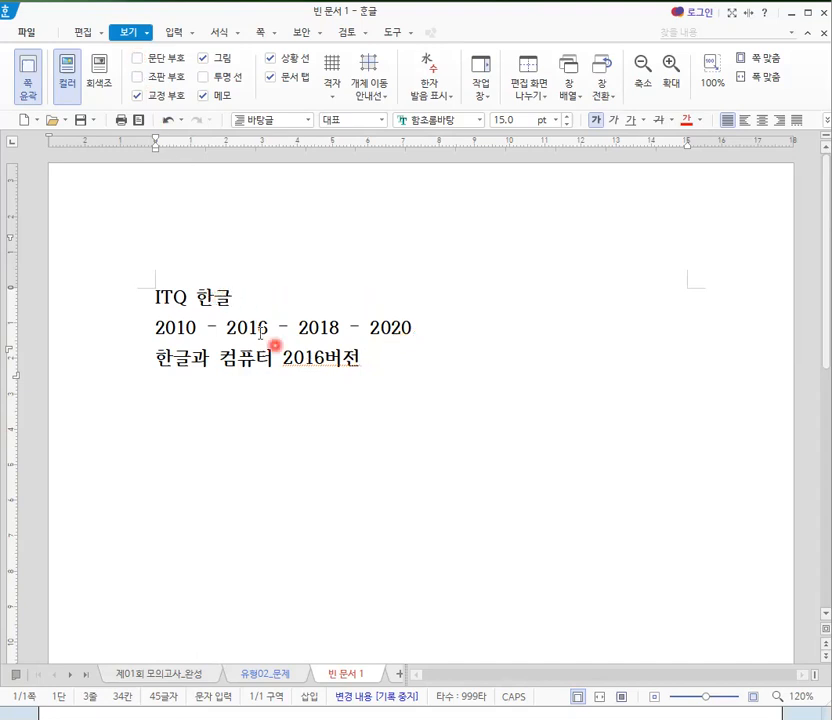
click(140, 62)
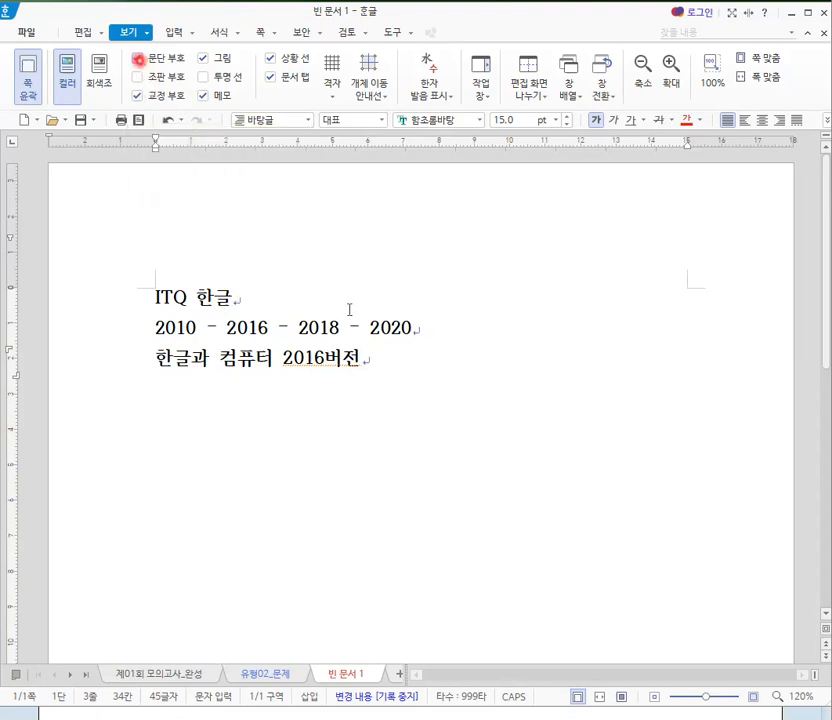
click(134, 328)
- Show the formatting marks (조판 부호), and try an extra space after "ITQ" before removing it
click(137, 77)
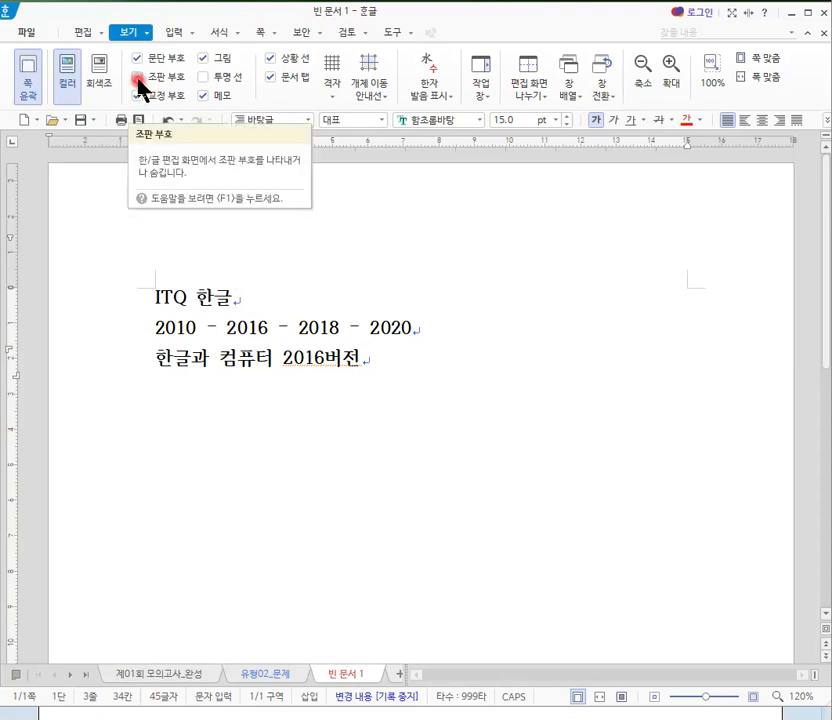
click(138, 79)
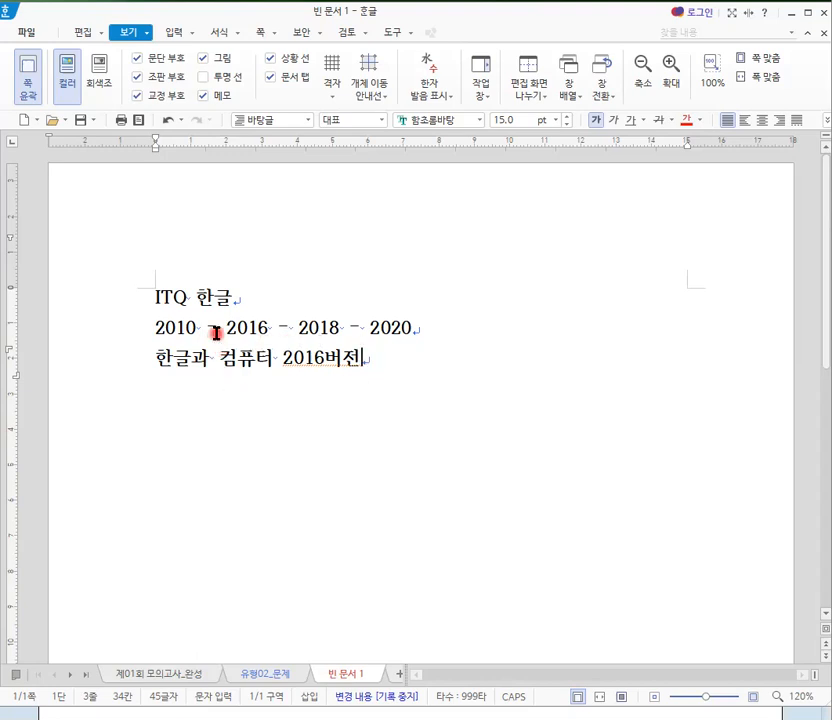
click(193, 301)
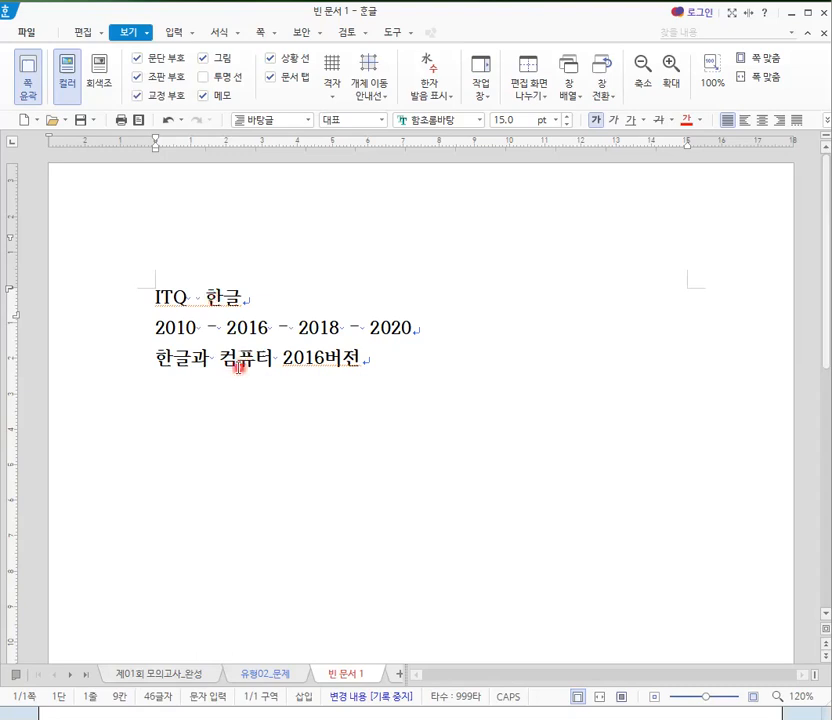
key(BackSpace)
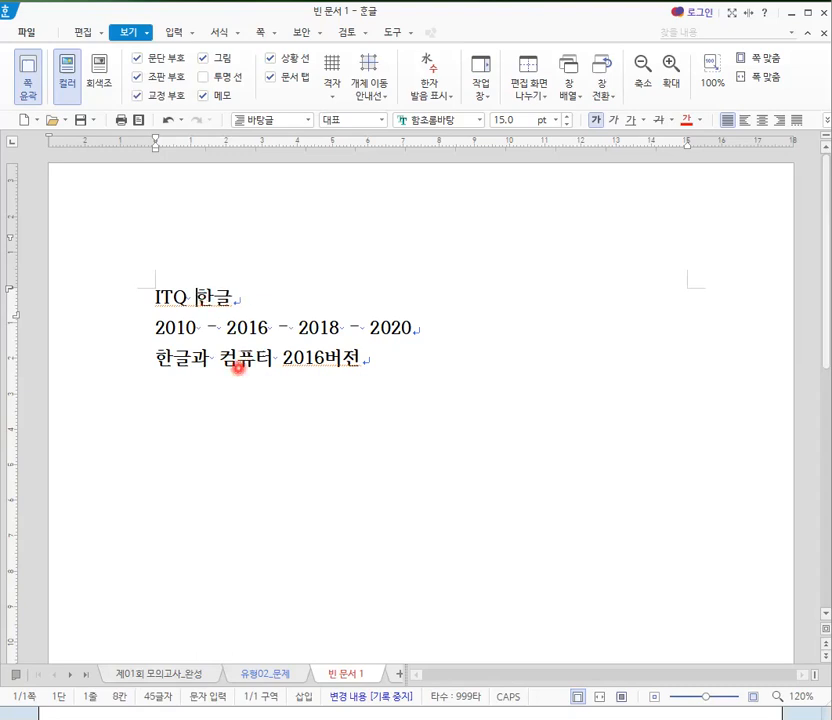
- Hide the formatting marks (조판 부호) again and place the cursor at the end of "ITQ 한글"
click(139, 78)
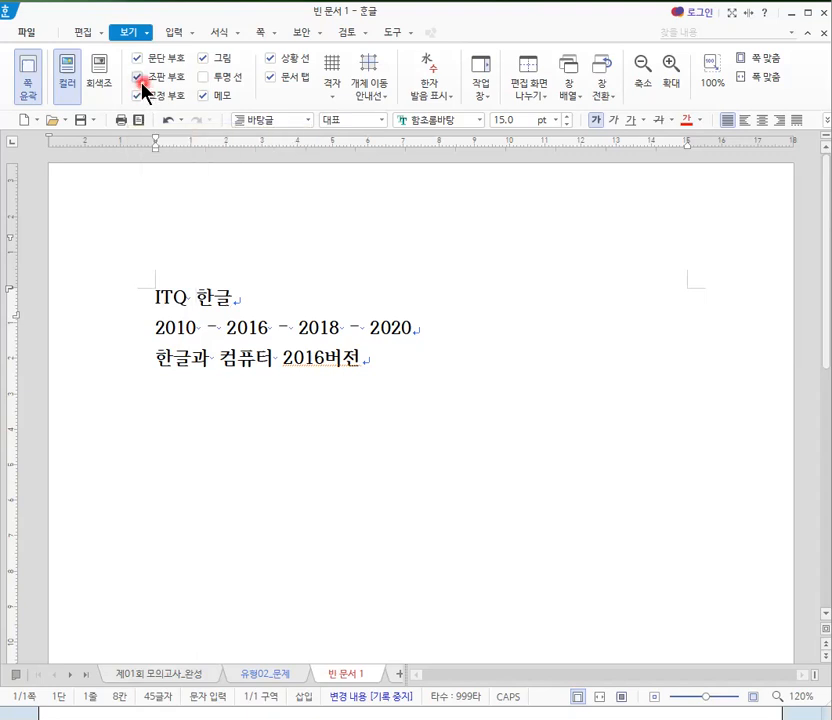
click(142, 86)
click(231, 321)
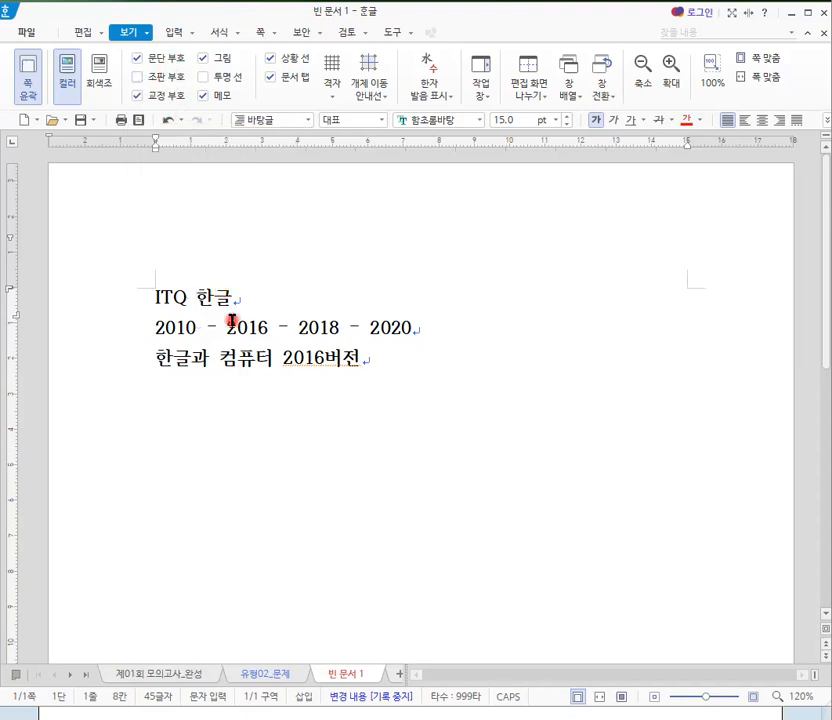
click(236, 300)
- Hide the 서식 toolbox and show it again
click(146, 36)
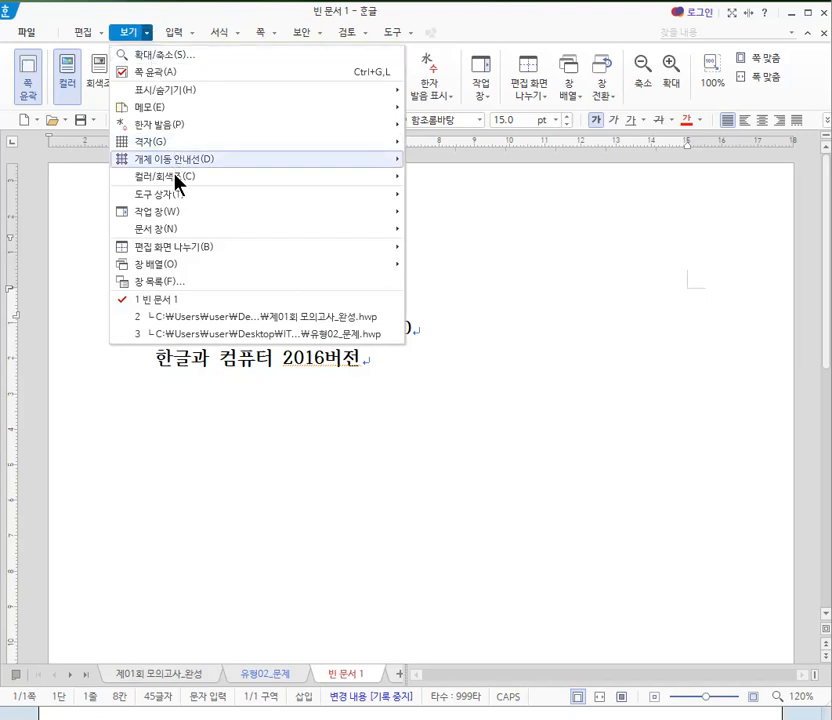
mouse_move(180, 198)
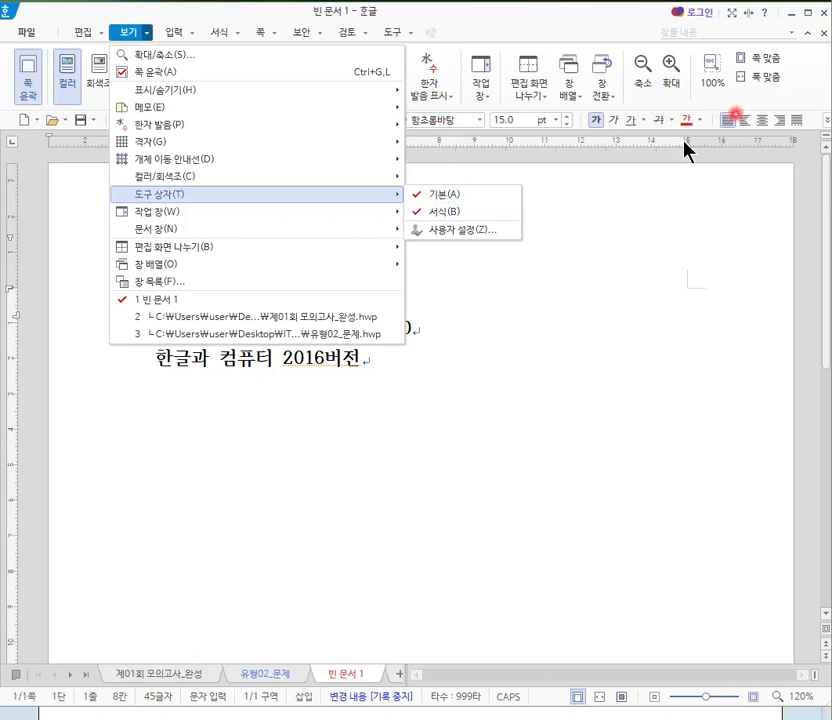
click(433, 217)
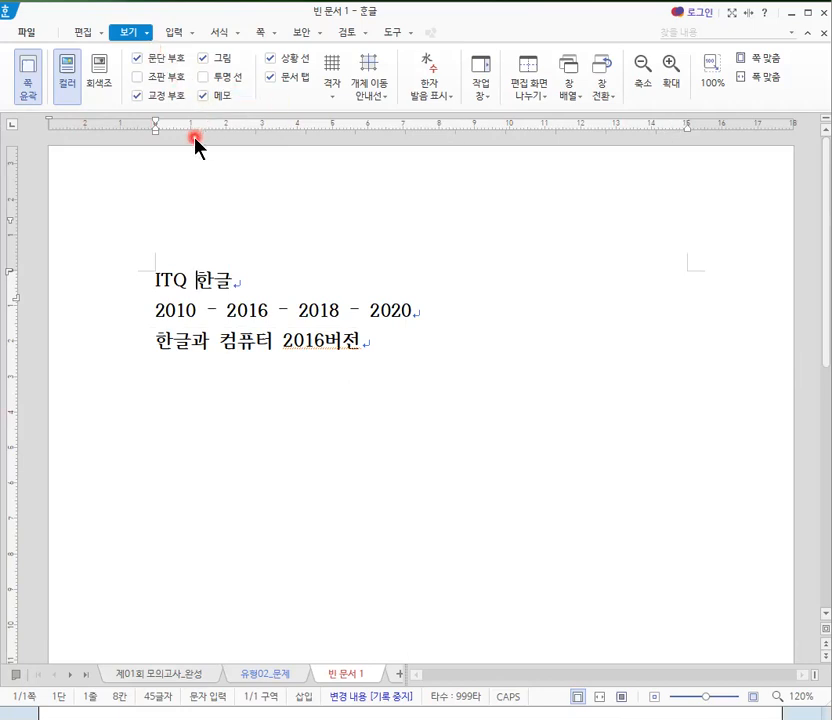
click(138, 32)
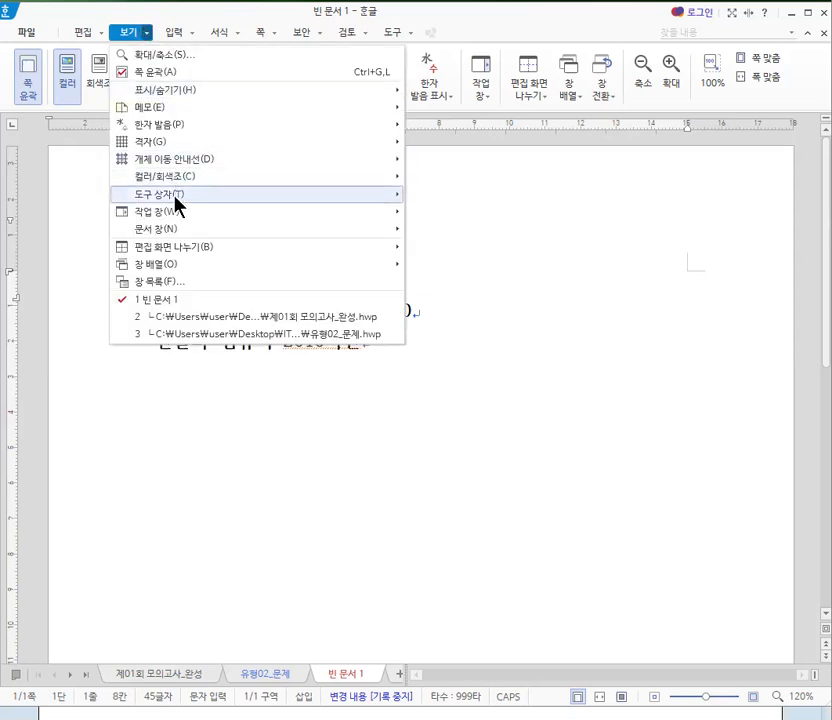
mouse_move(217, 195)
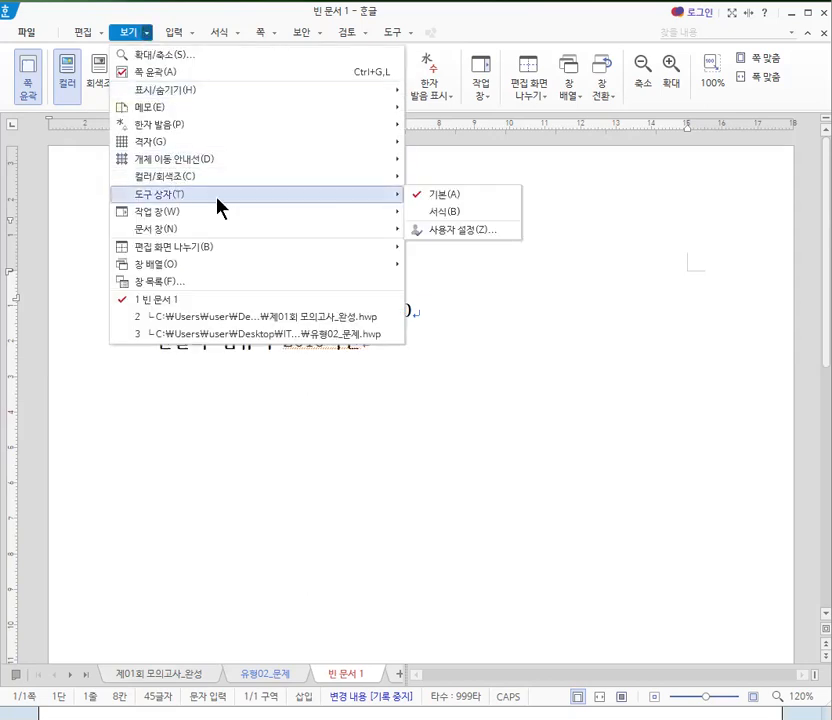
click(441, 213)
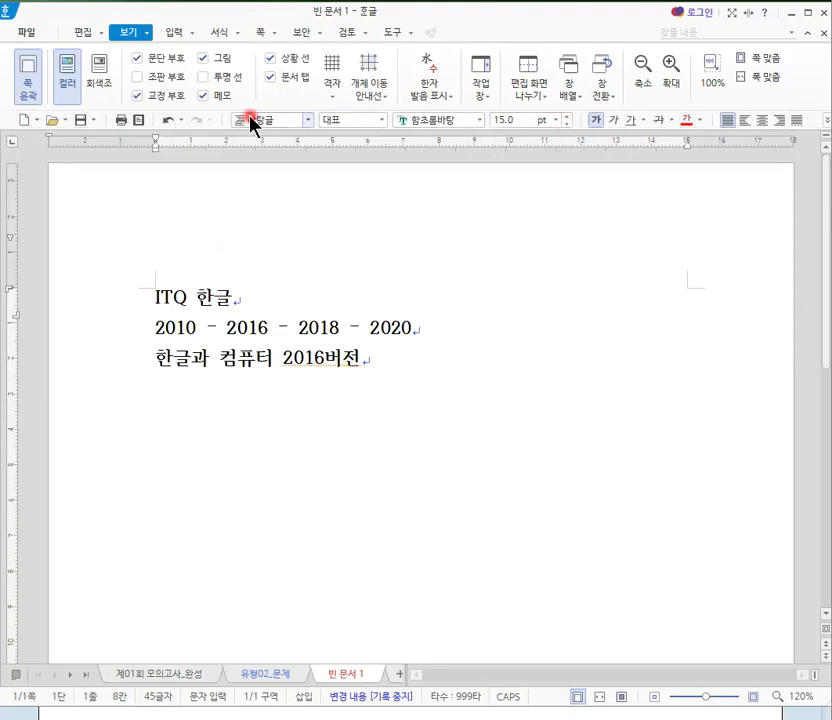
- Examine the task pane and document window display options, including document tabs, scroll bars and rulers
click(146, 34)
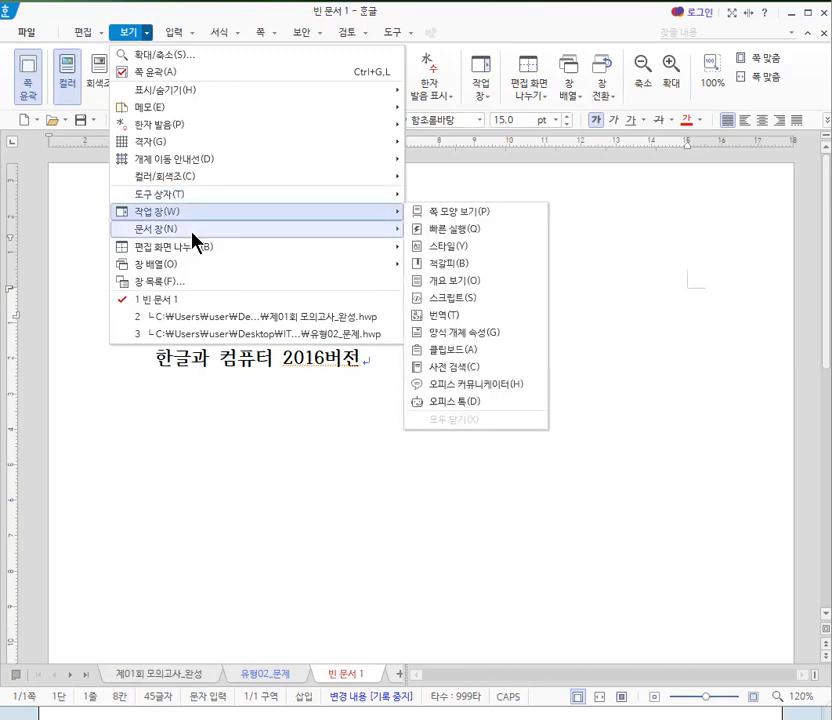
mouse_move(193, 236)
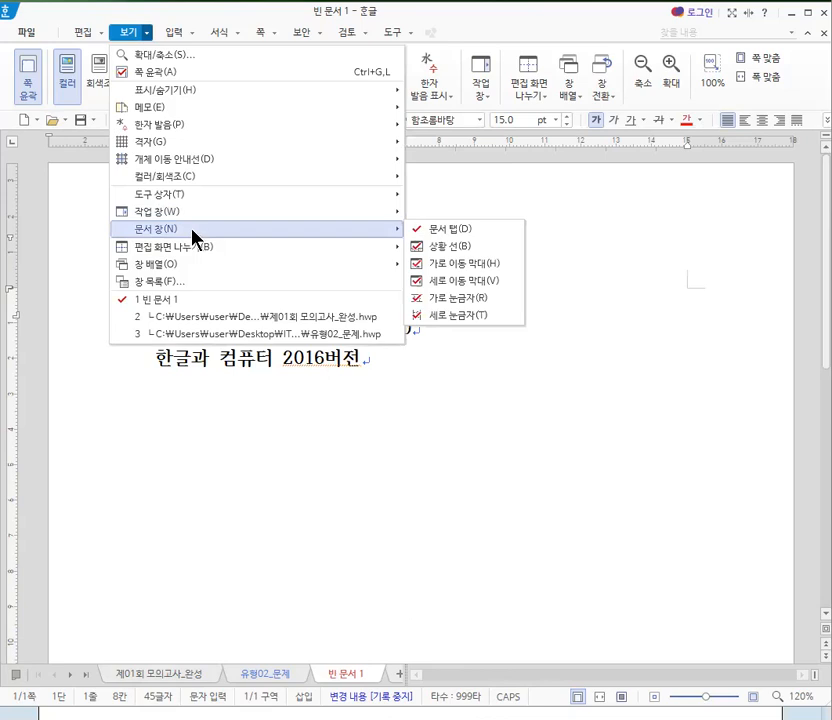
click(150, 34)
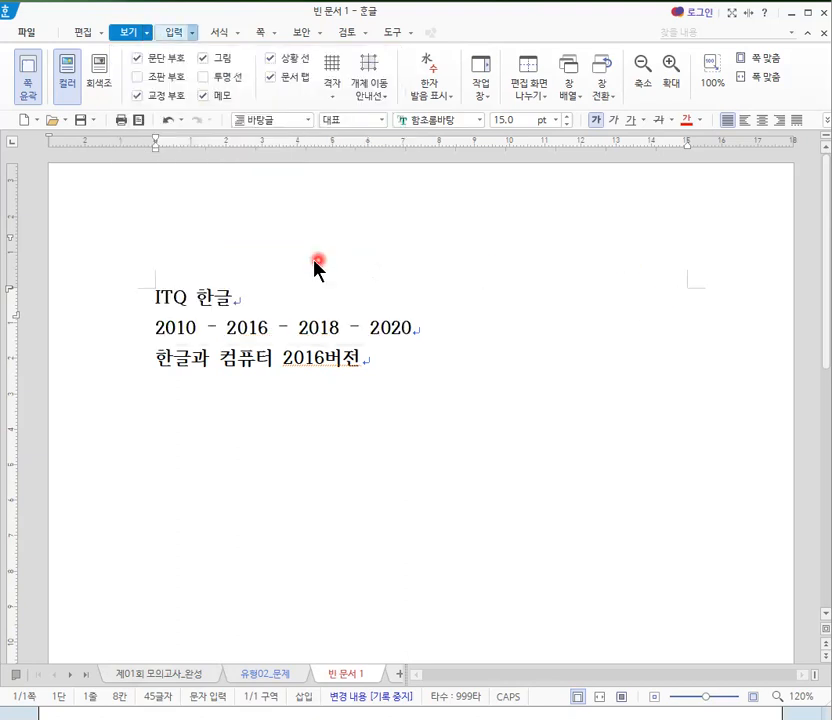
click(192, 33)
click(405, 362)
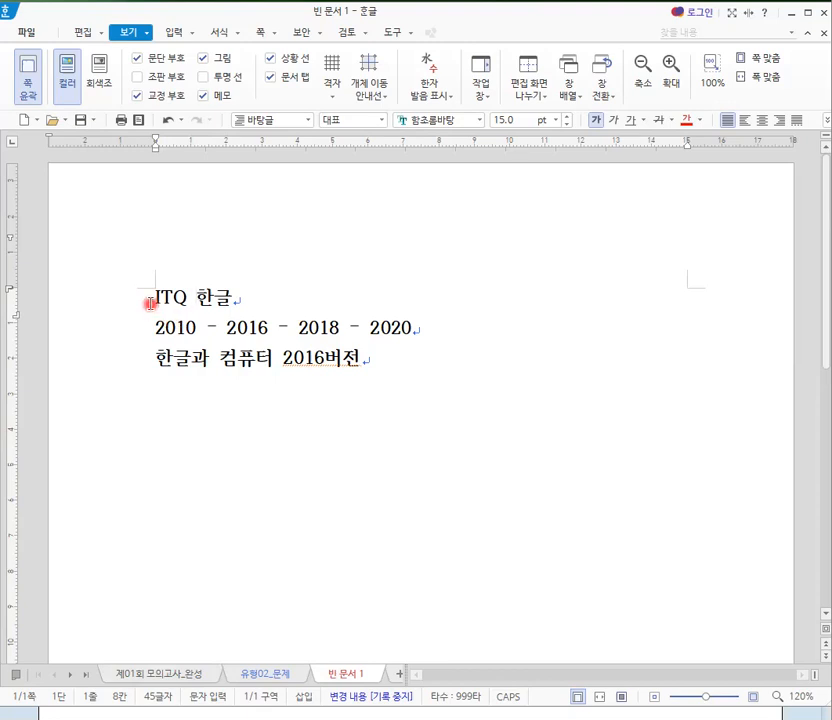
- Insert "사이트에서" before "2016버전" in the third line
drag(152, 301, 384, 358)
click(384, 358)
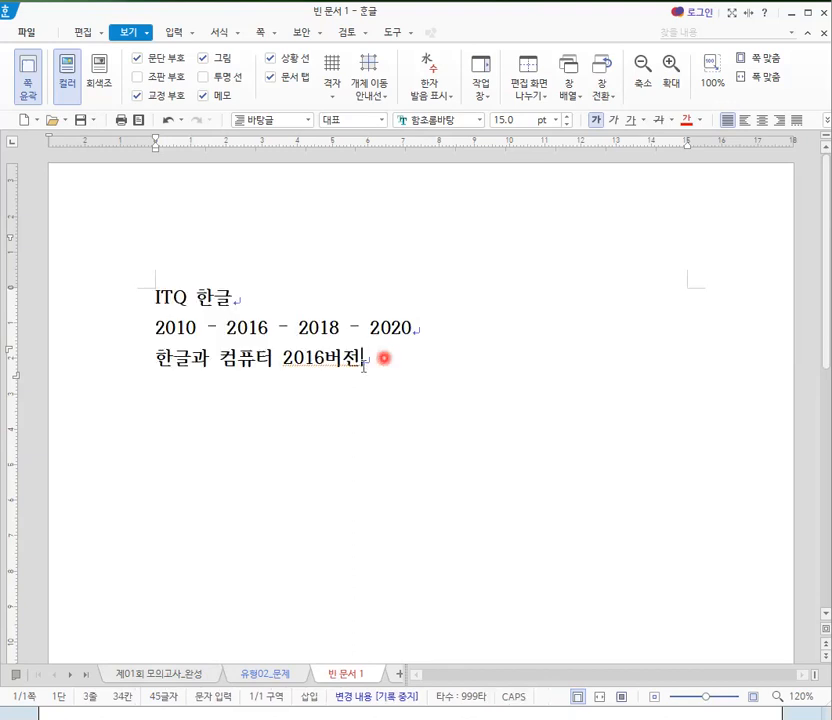
click(281, 362)
text(사이트에서)
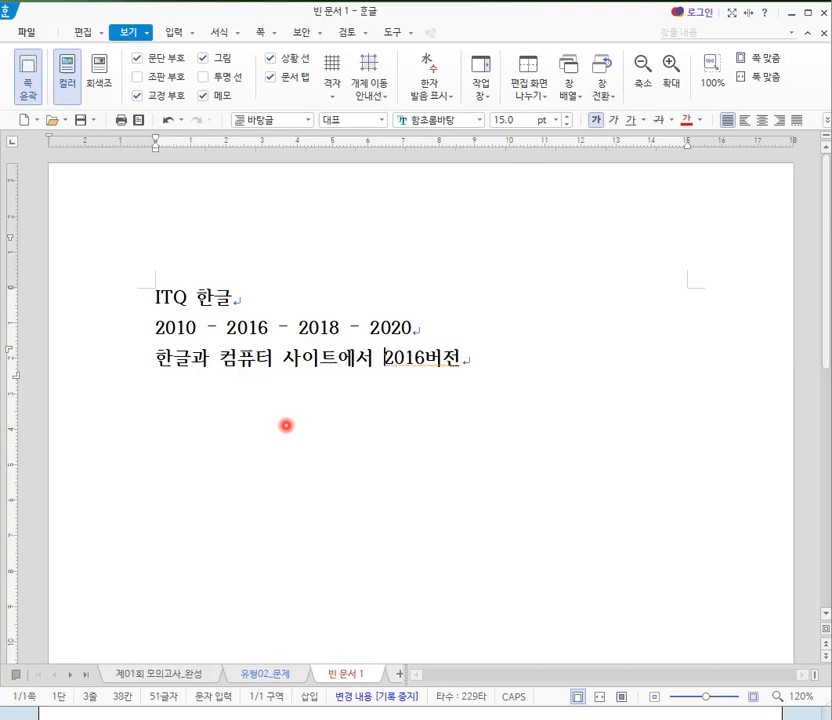
- Complete the third line with "다운받아 설치합니다." after "2016버전" and start a new line below it
key(End)
text(당운)
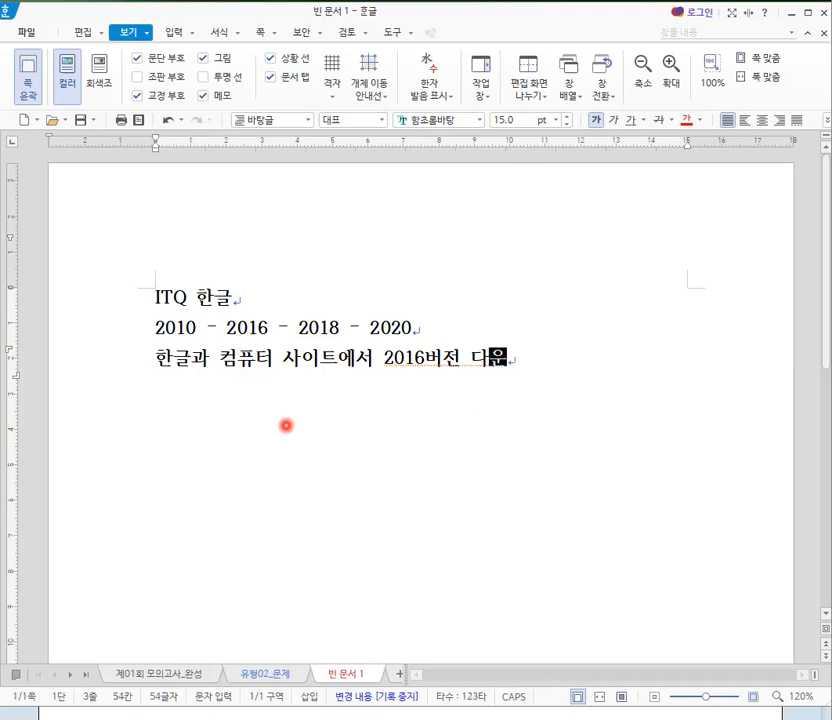
text(바받)
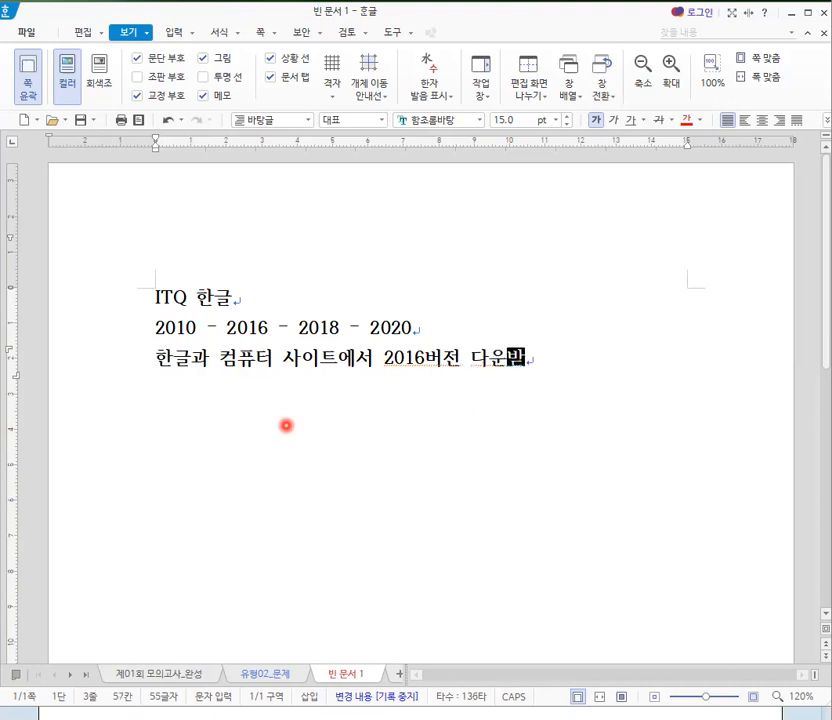
text(아 서ㄹ치합니)
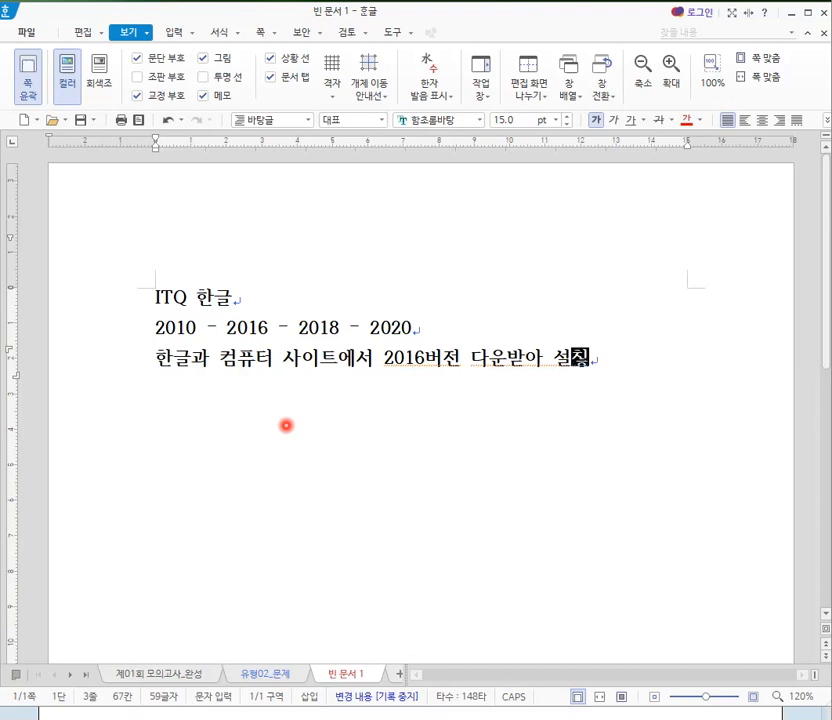
text(다.)
key(Return)
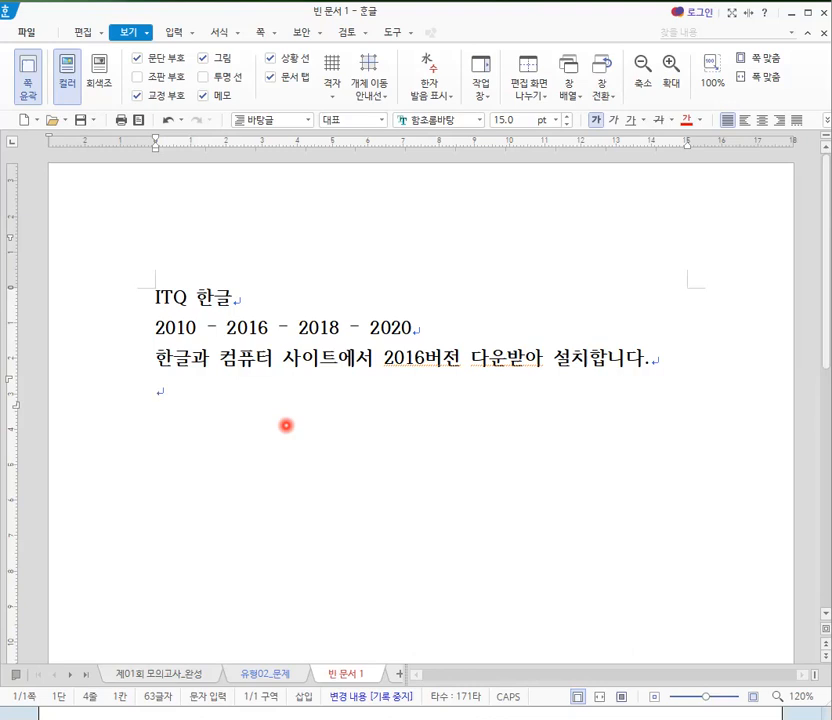
click(36, 35)
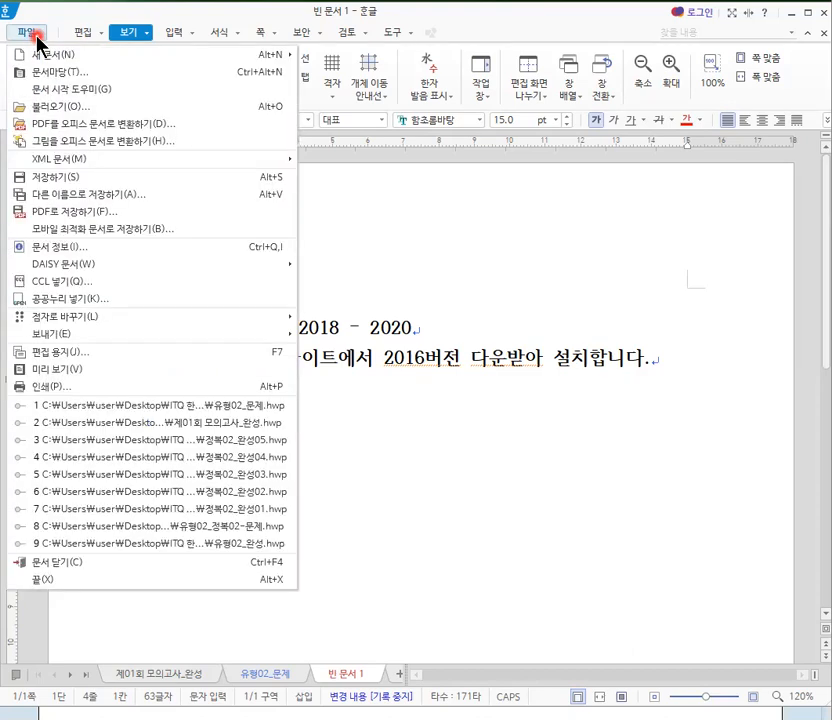
click(430, 360)
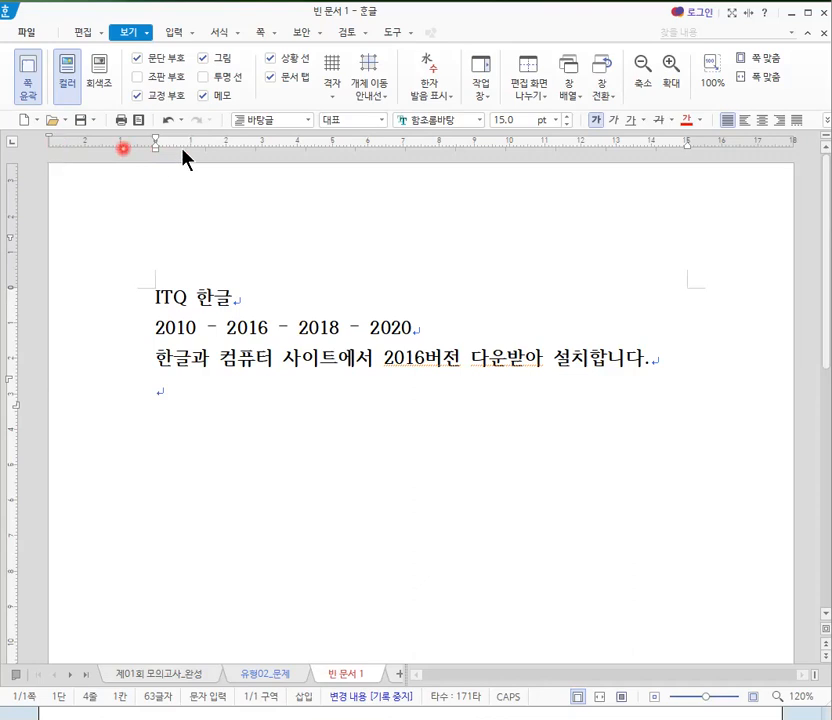
click(148, 38)
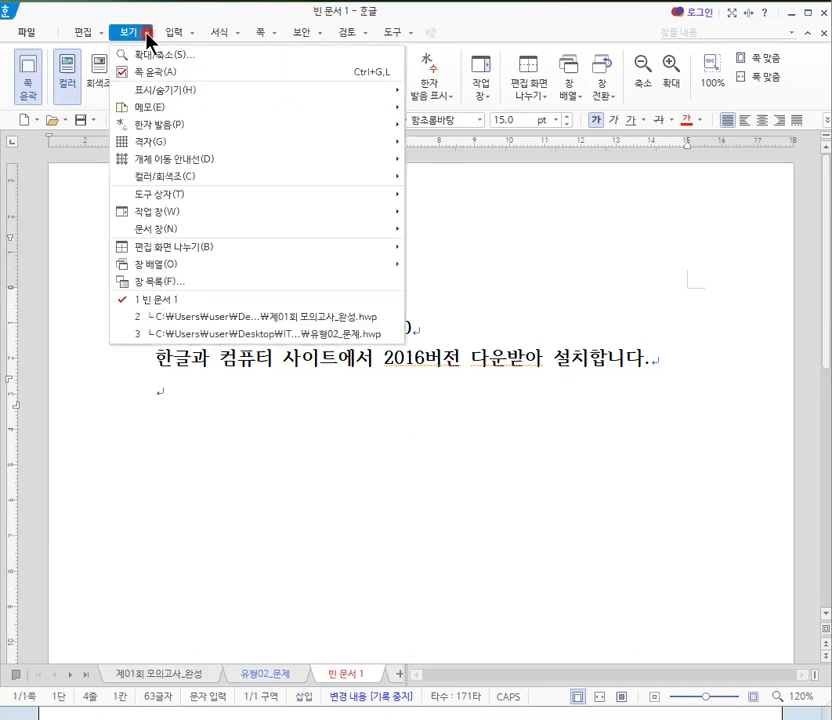
mouse_move(177, 198)
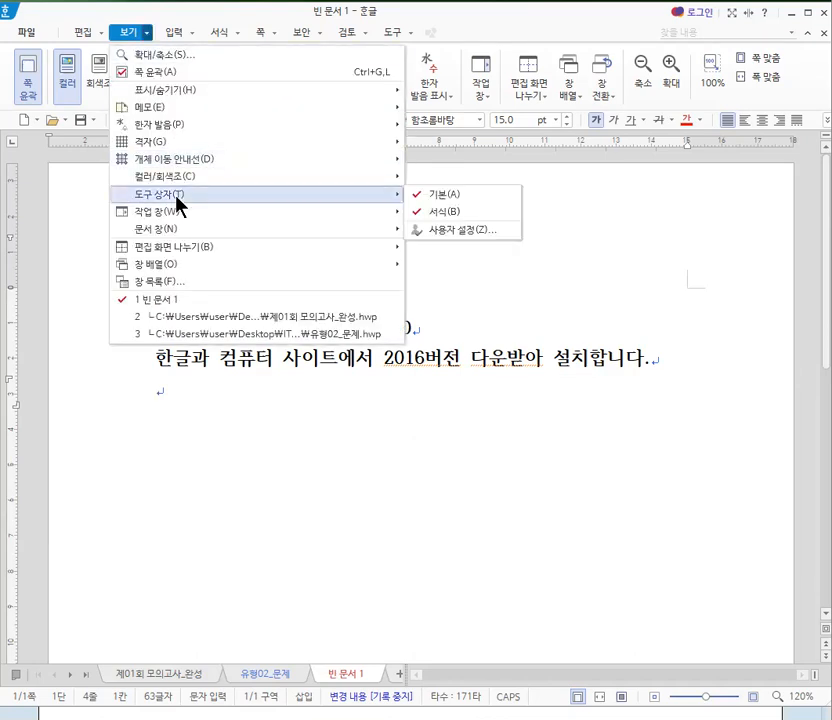
click(180, 455)
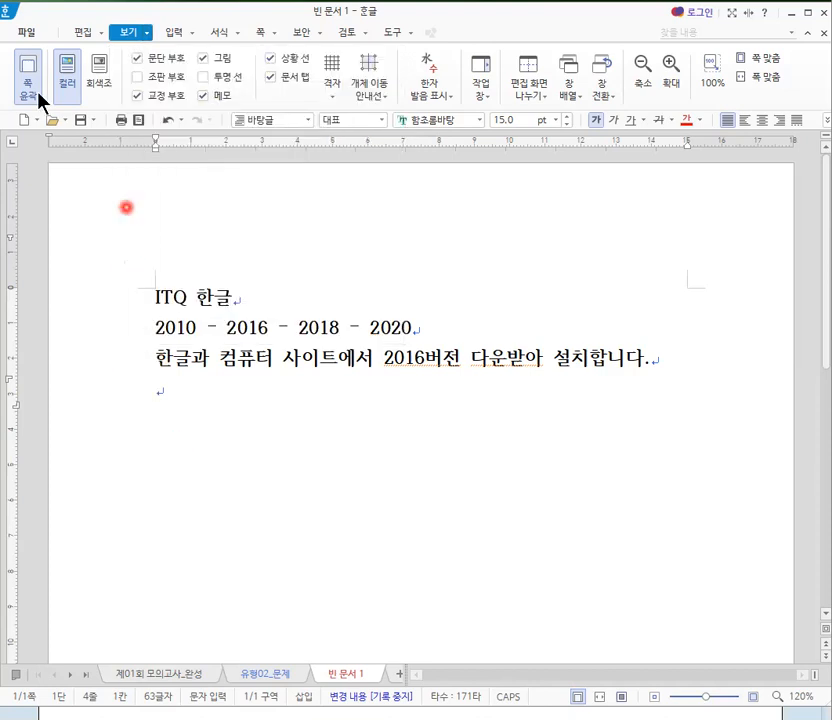
- Open the page setup (편집 용지) and choose A4(국배판) [210 x 297 mm] as the paper type
click(31, 34)
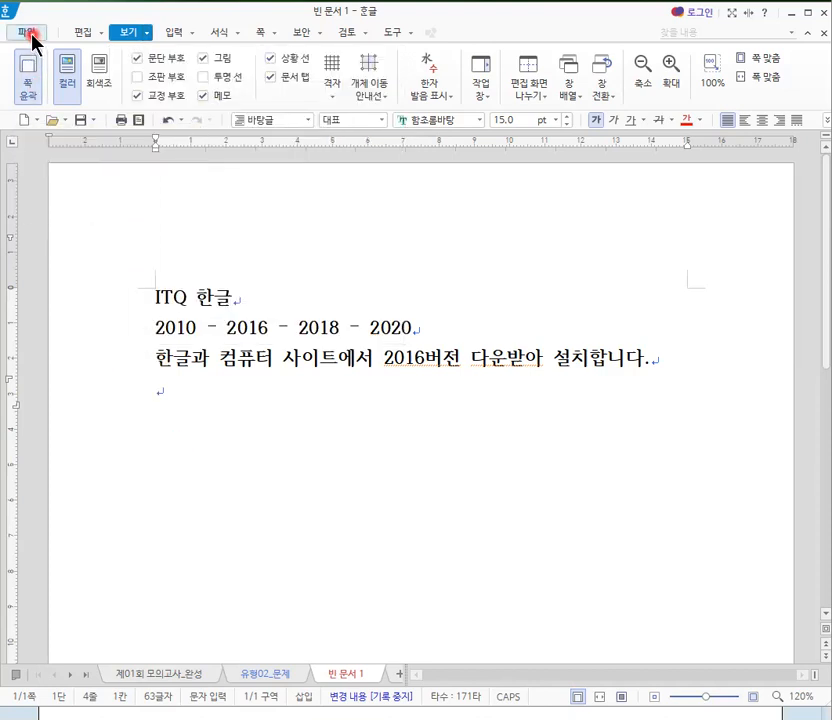
click(31, 34)
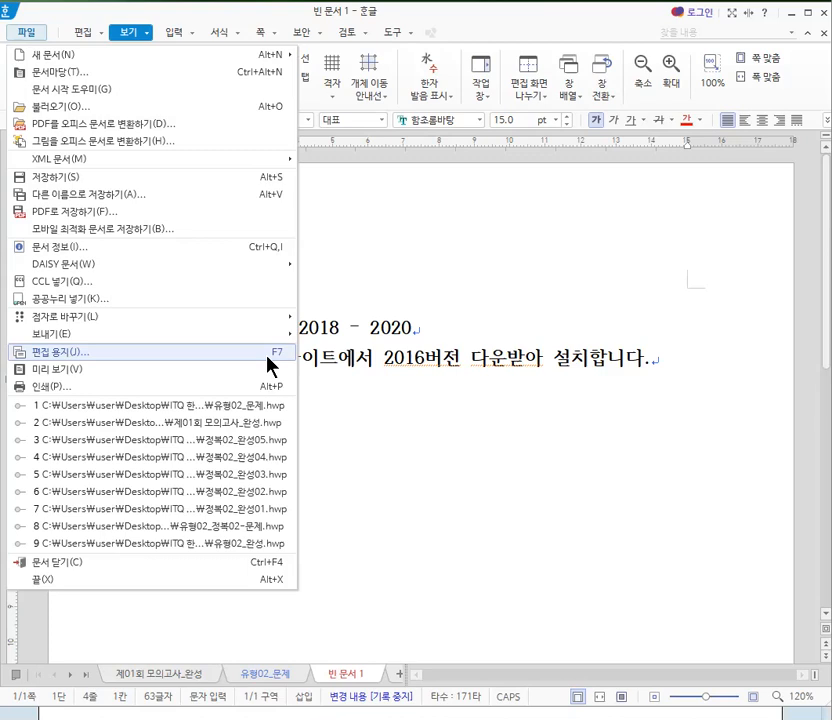
click(228, 354)
click(370, 349)
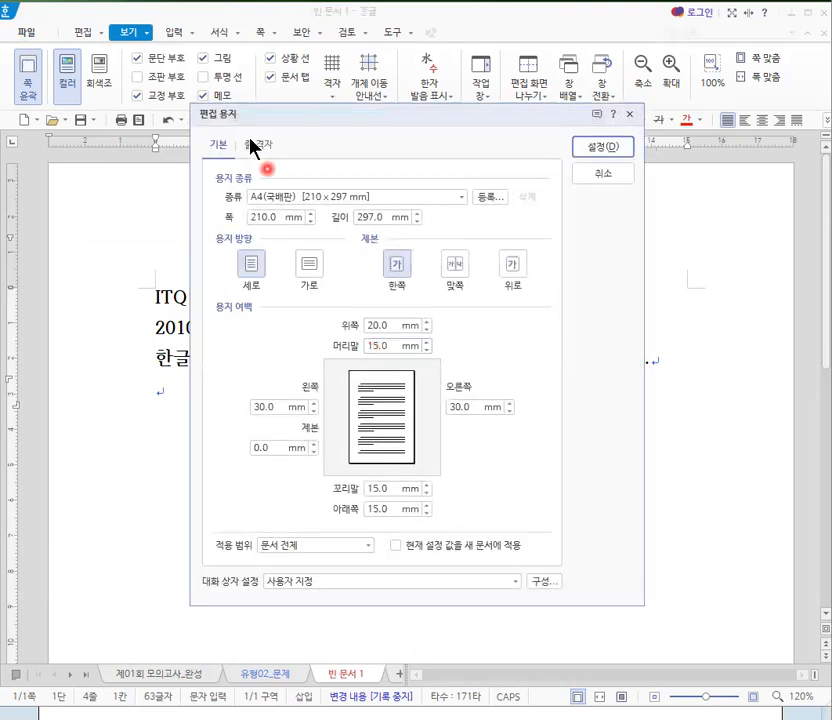
drag(377, 119, 386, 155)
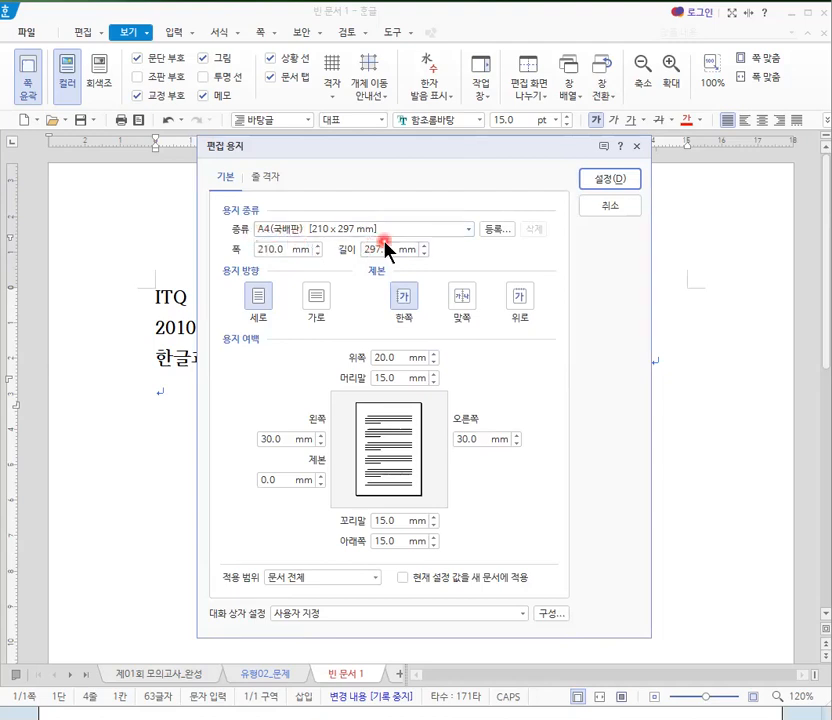
click(470, 230)
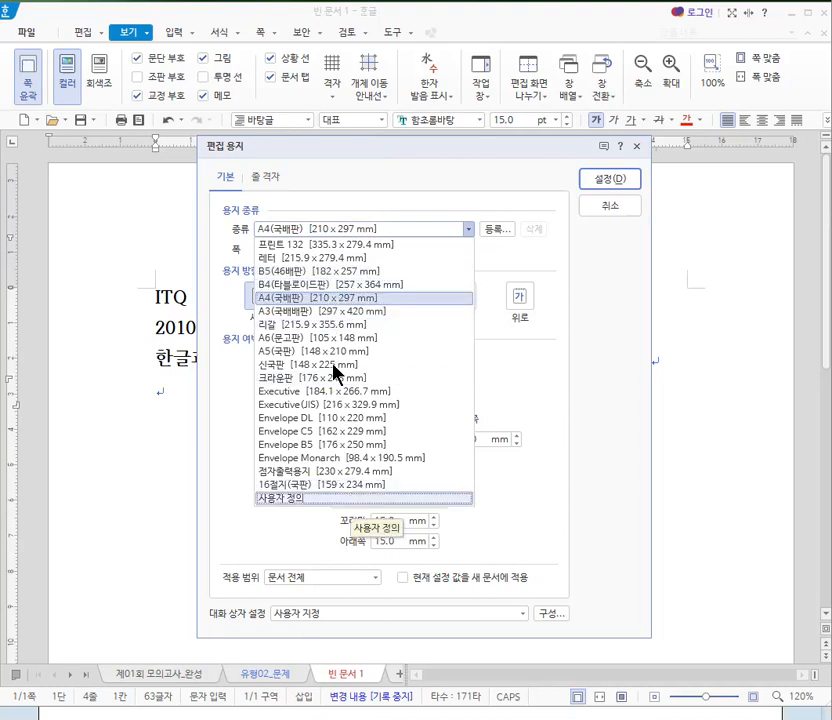
click(301, 305)
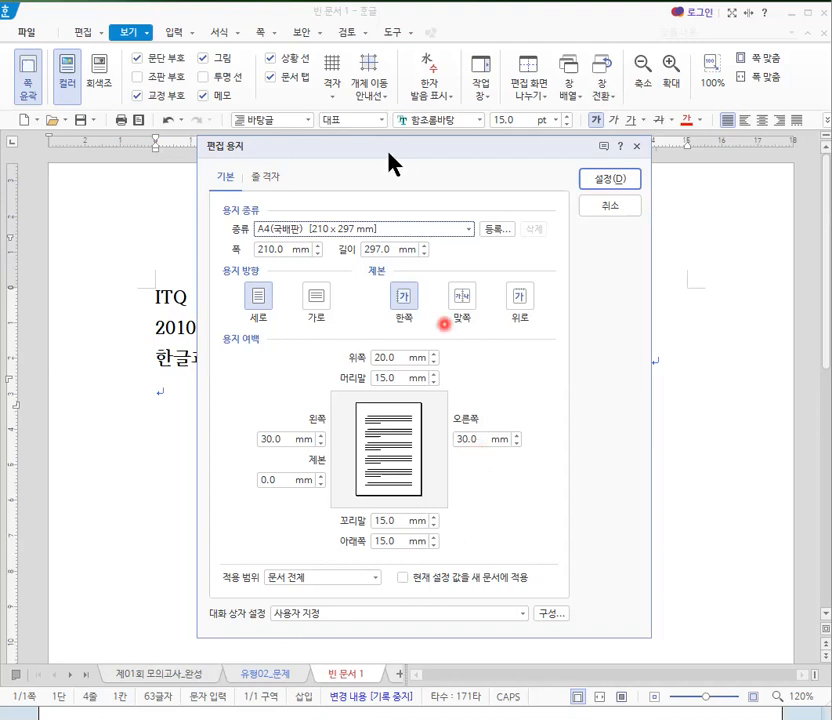
drag(389, 153, 531, 267)
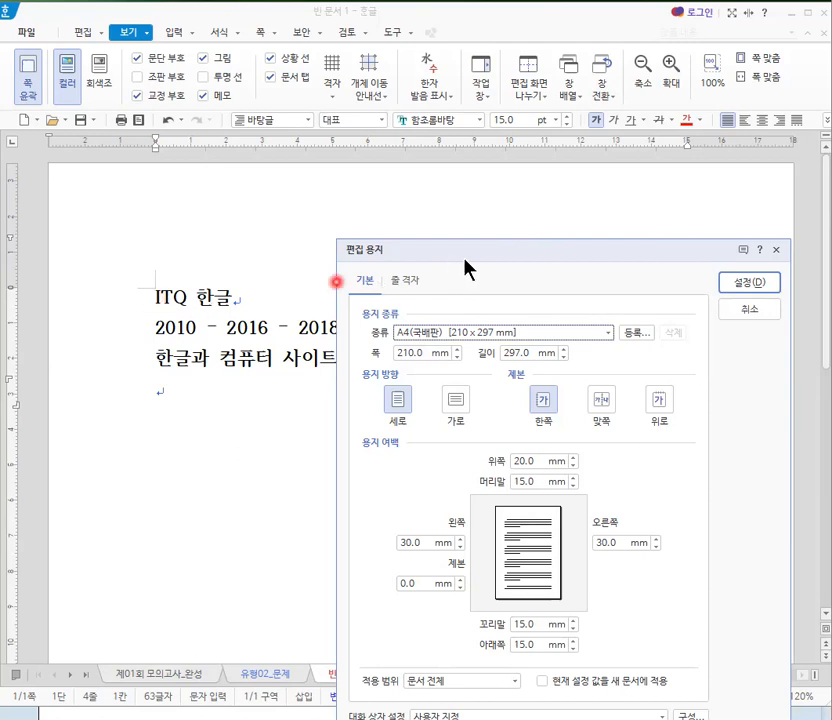
drag(468, 258, 468, 156)
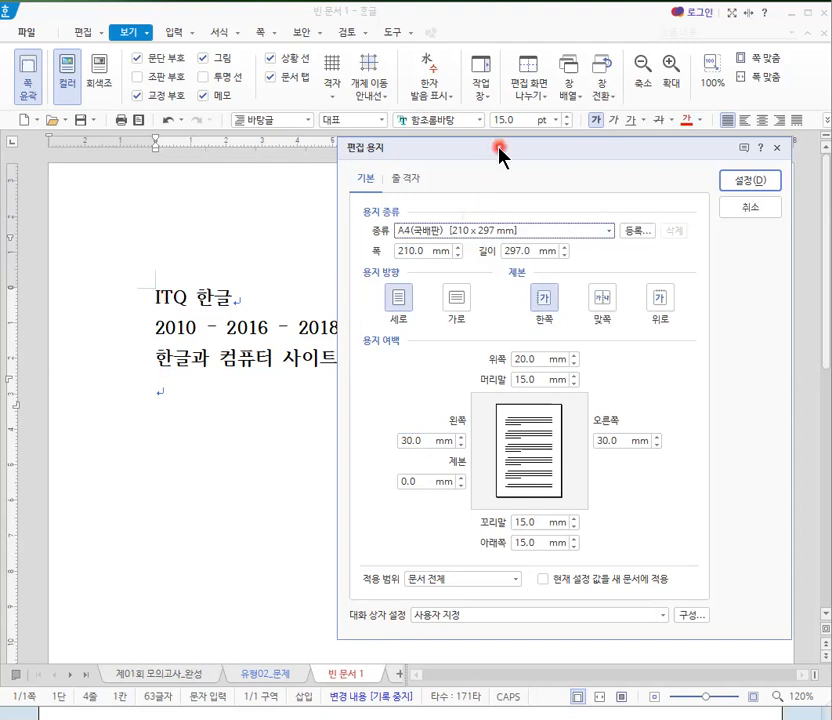
drag(346, 158, 192, 166)
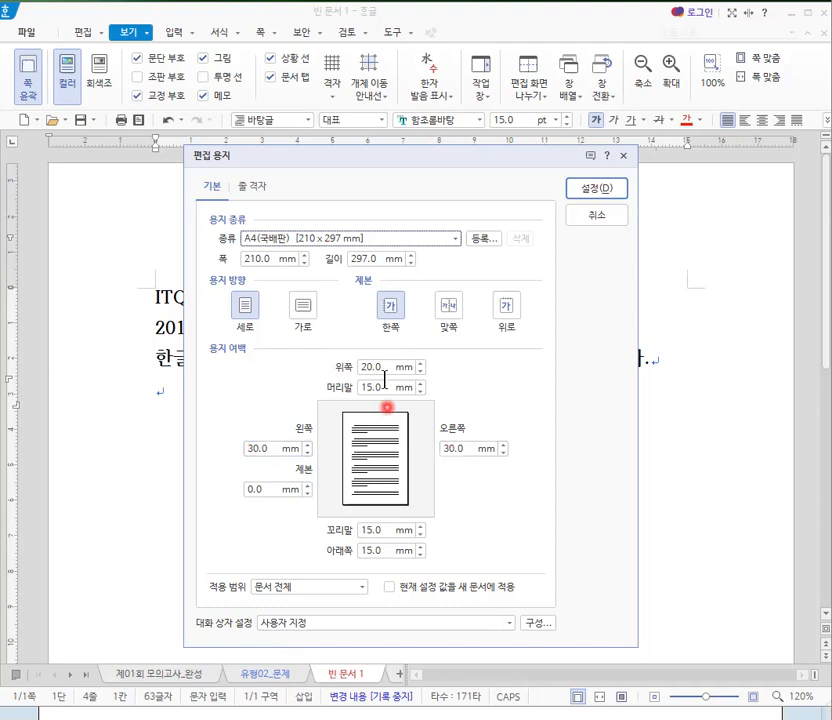
drag(410, 165, 552, 200)
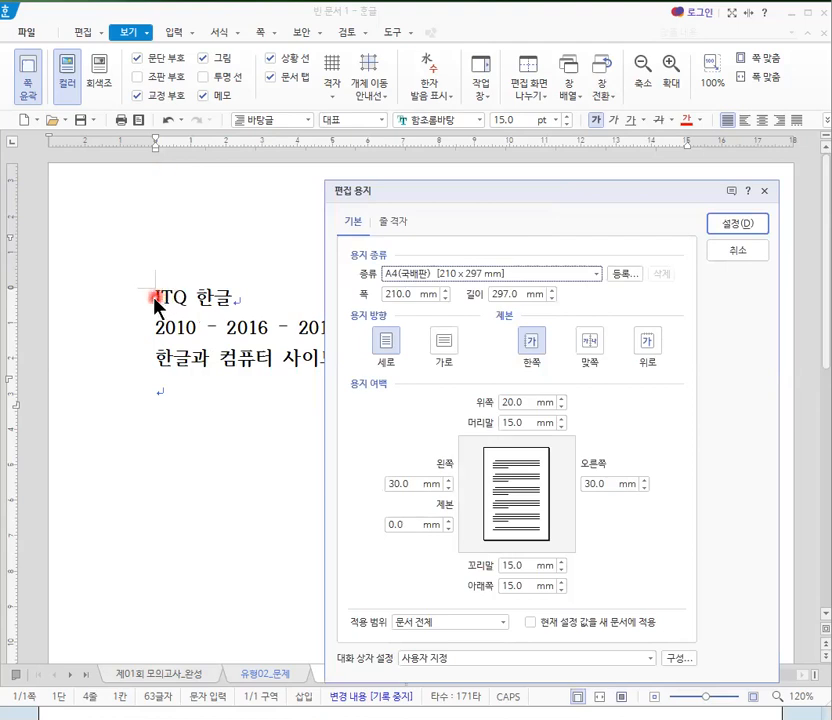
- Set the top (위쪽) and header (머리말) margins to 10 mm in the page setup
click(514, 402)
click(505, 425)
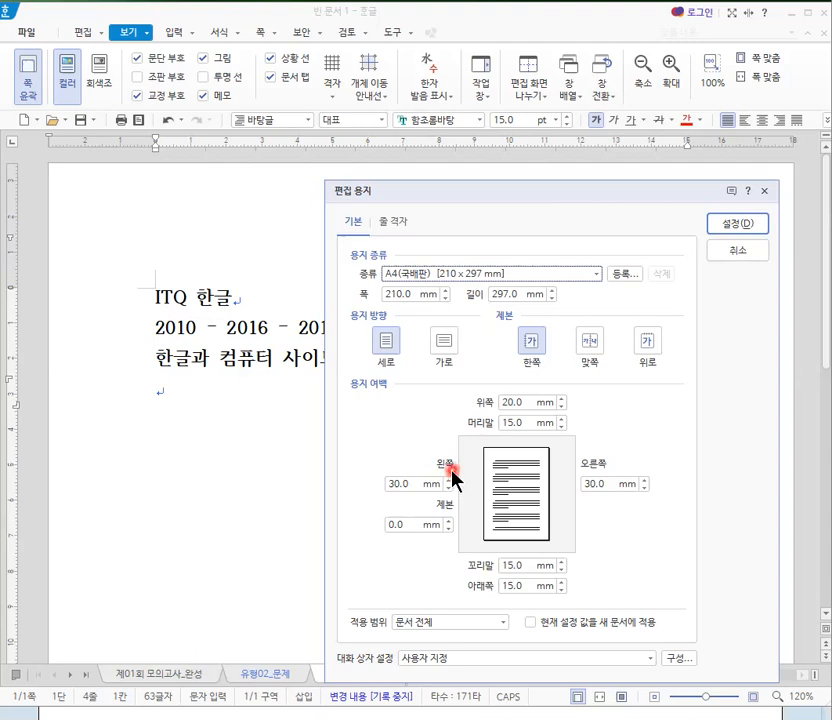
click(522, 402)
double_click(518, 401)
click(655, 418)
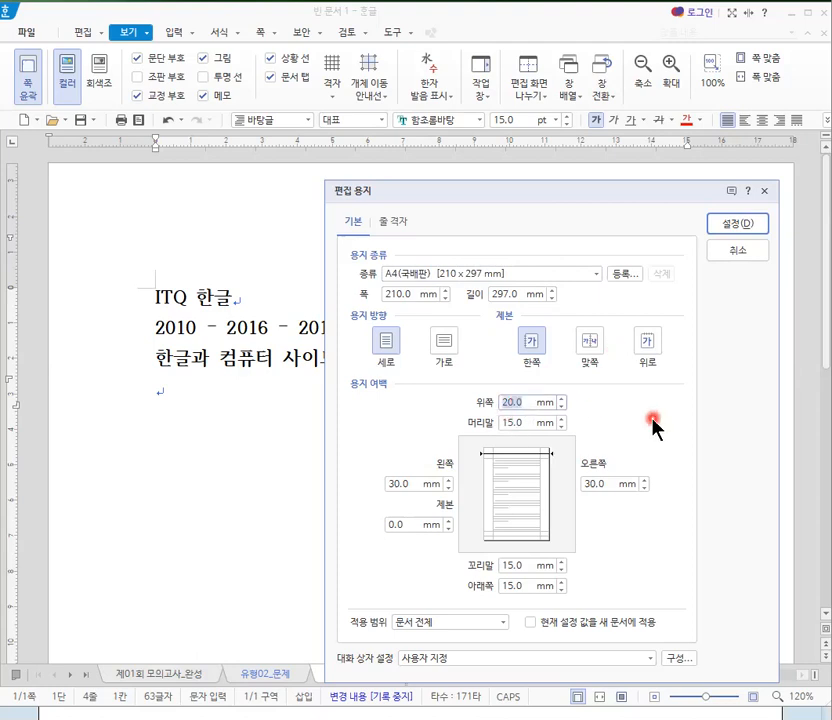
text(10)
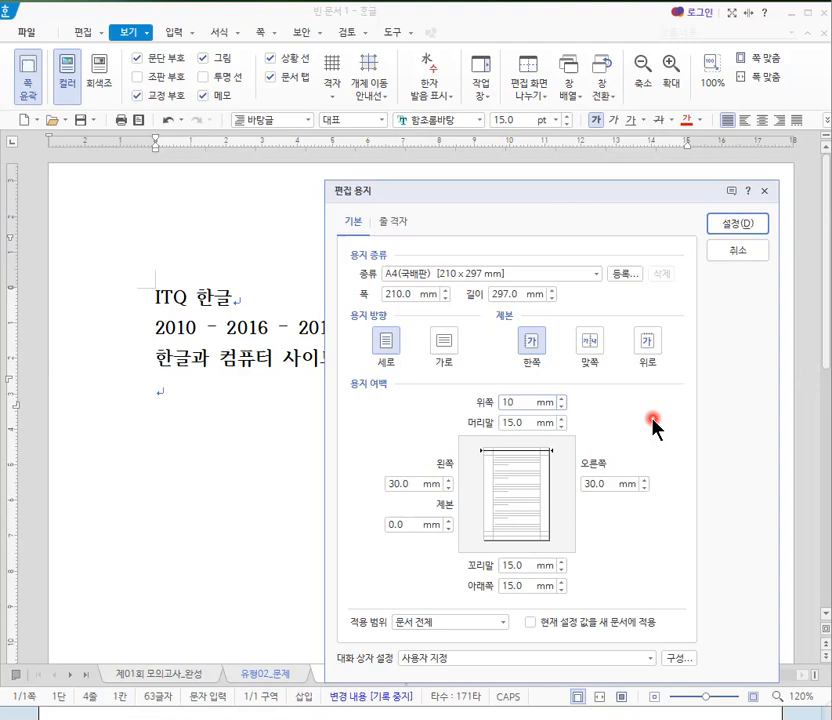
key(Tab)
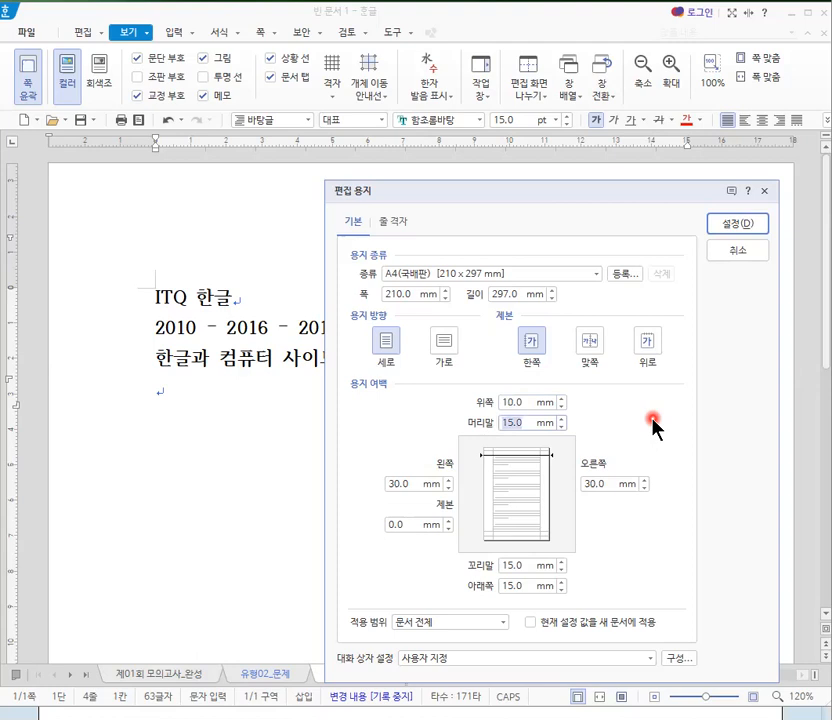
text(10)
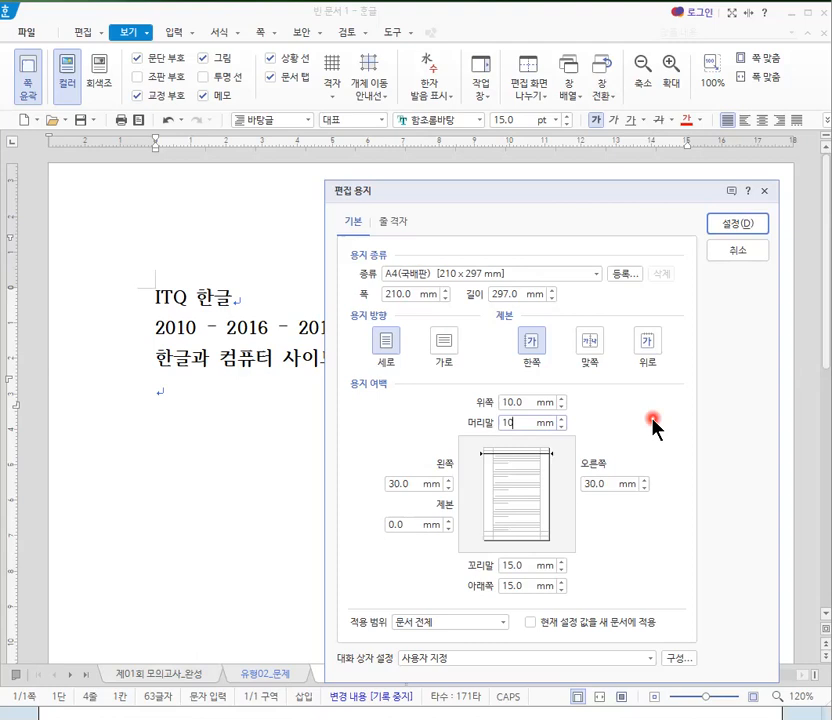
key(Tab)
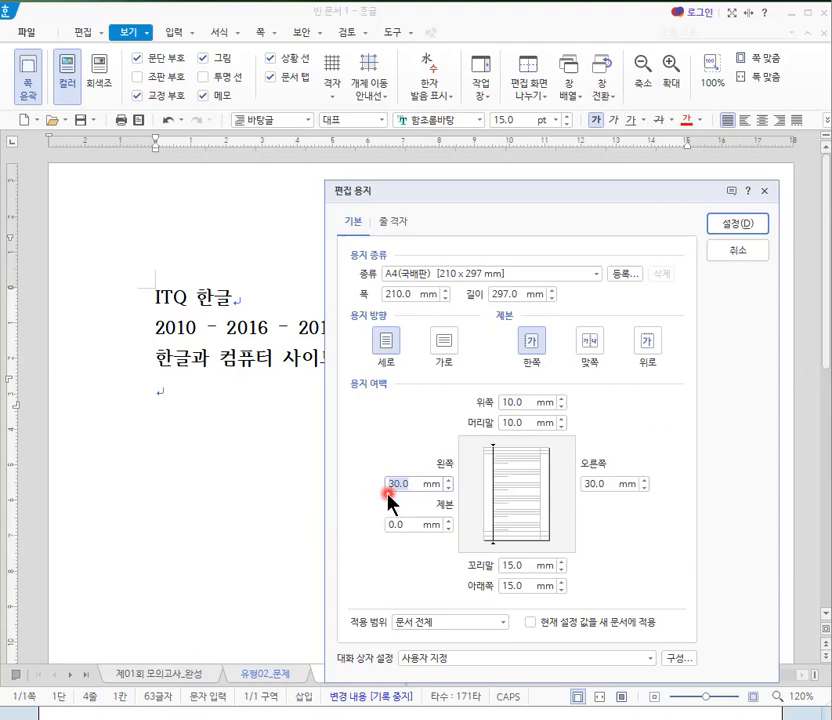
- Set the left (왼쪽) and right (오른쪽) page margins to 11 mm, skipping the binding (제본) margin
click(407, 534)
text(11)
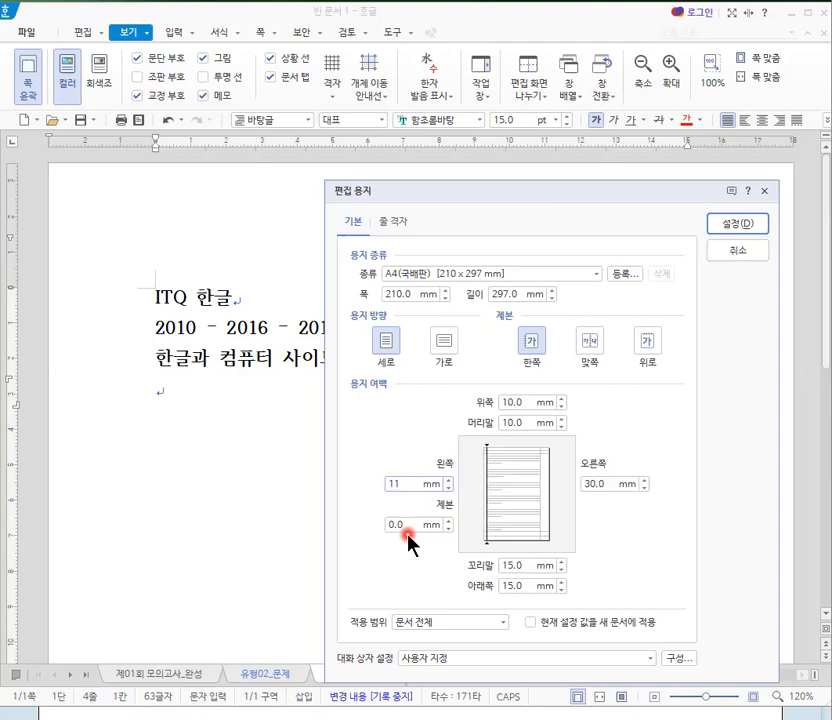
key(Tab)
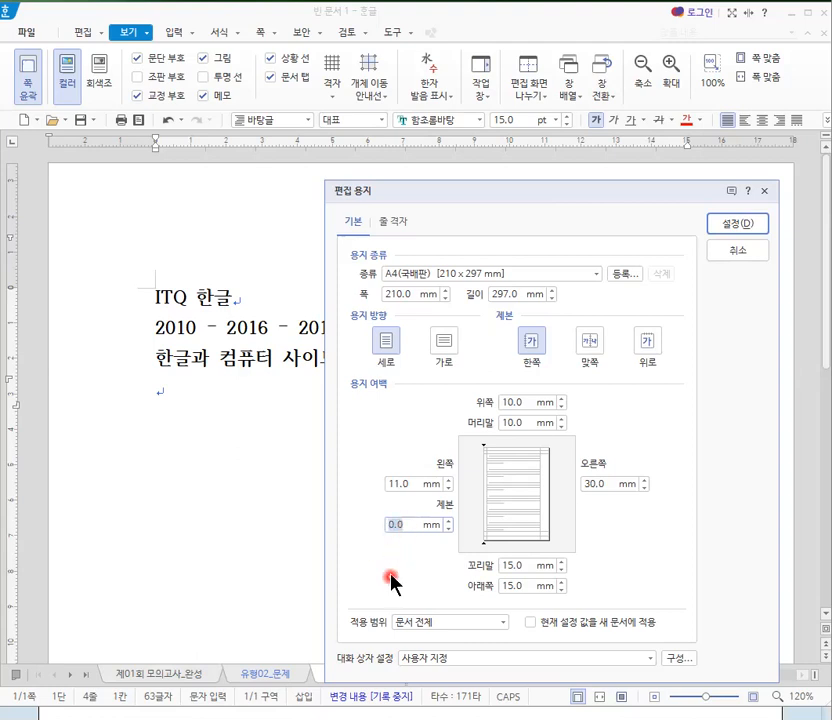
key(Tab)
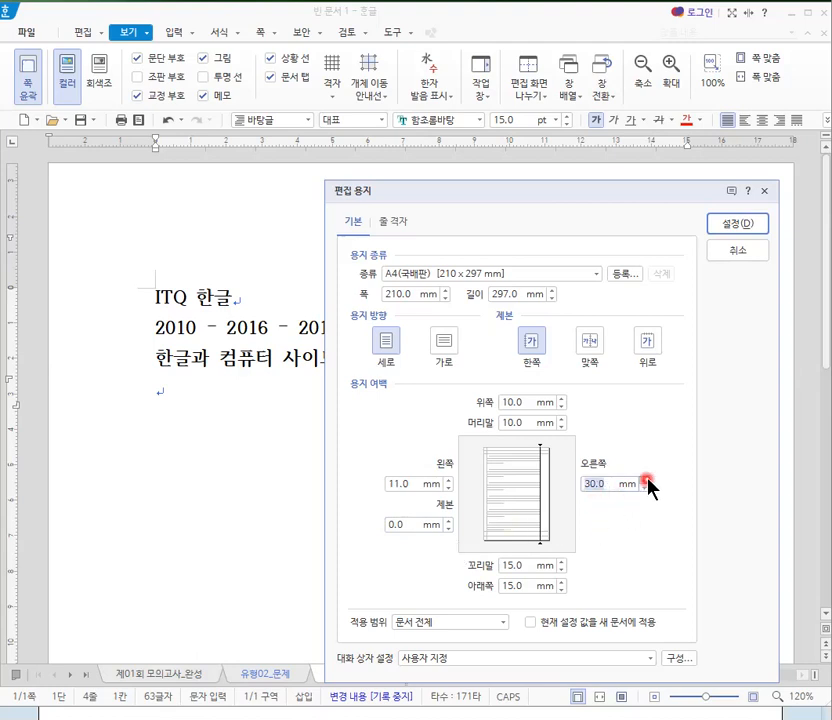
text(11)
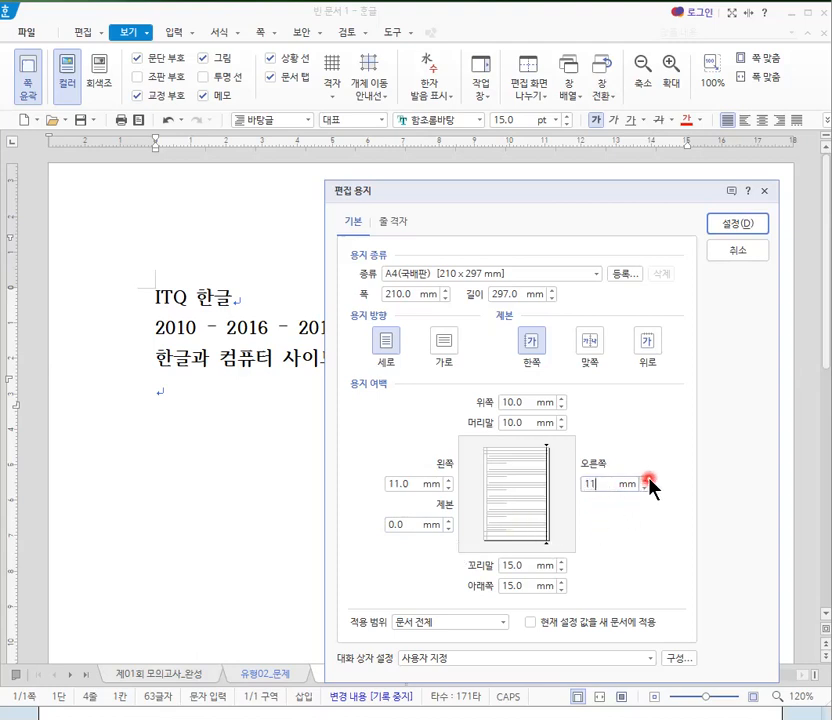
click(591, 486)
key(Tab)
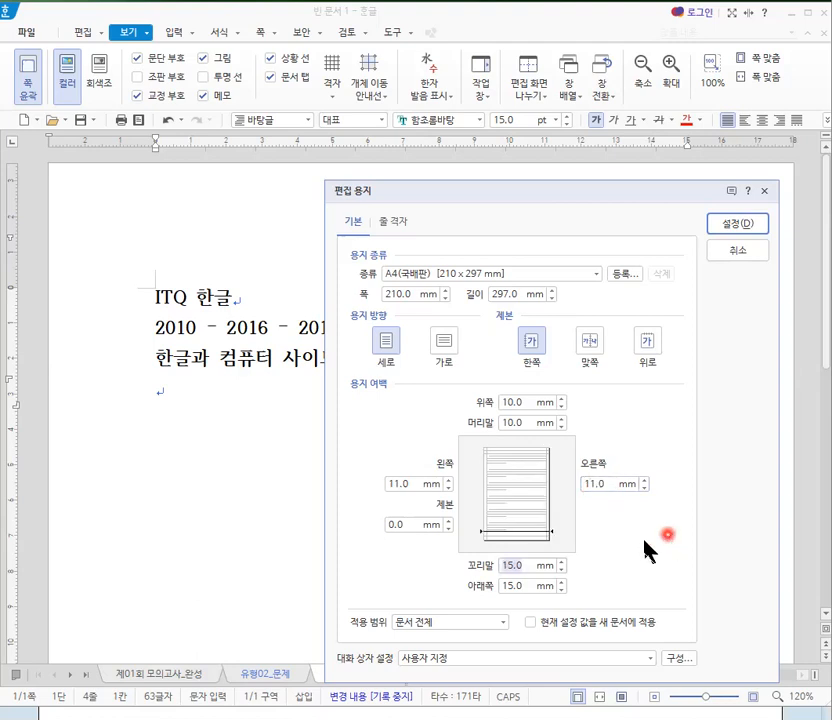
- Set the footer (꼬리말) and bottom (아래쪽) margins to 10 mm and apply the page settings to the document
text(10)
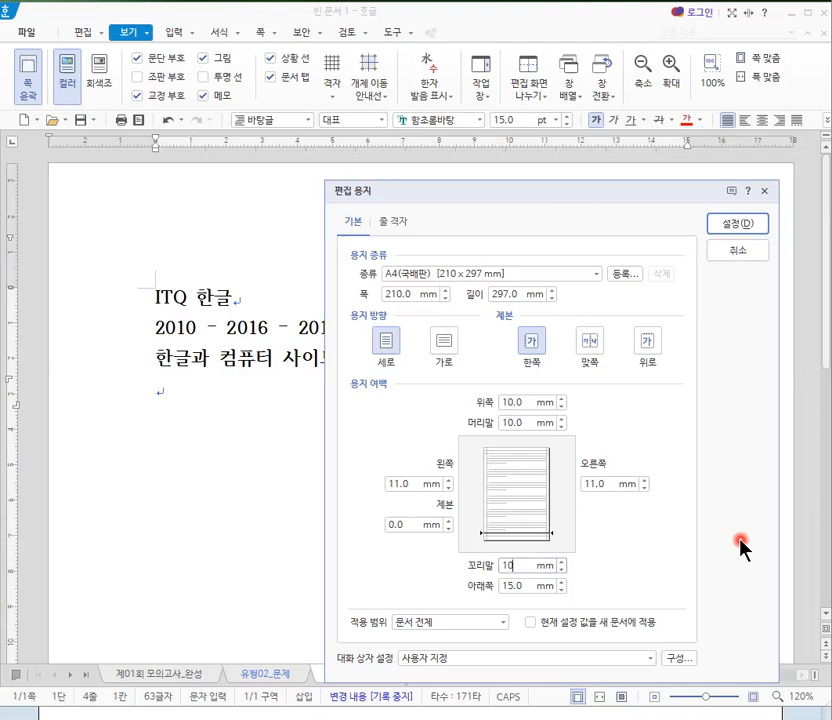
key(Tab)
text(10)
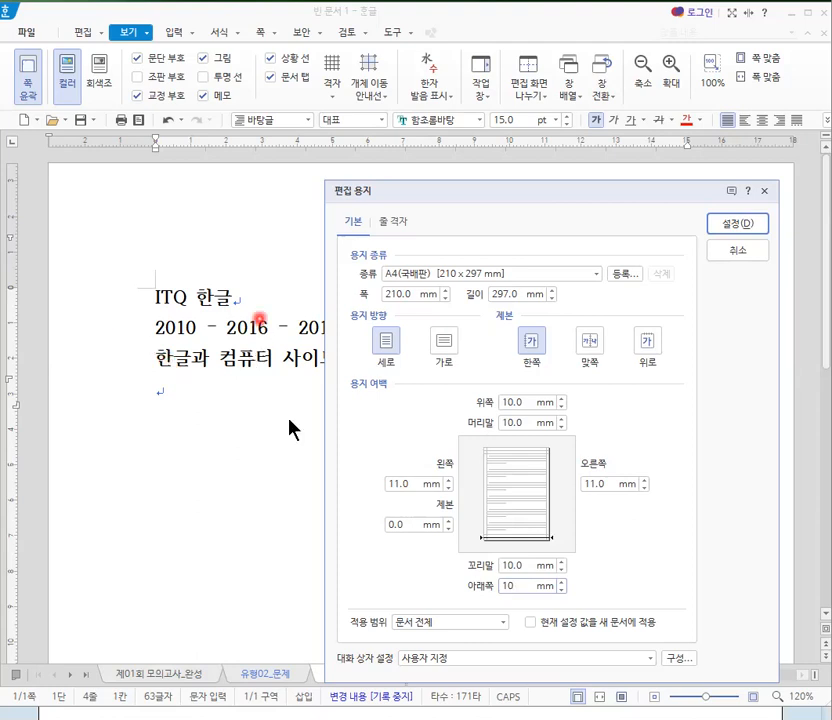
click(521, 404)
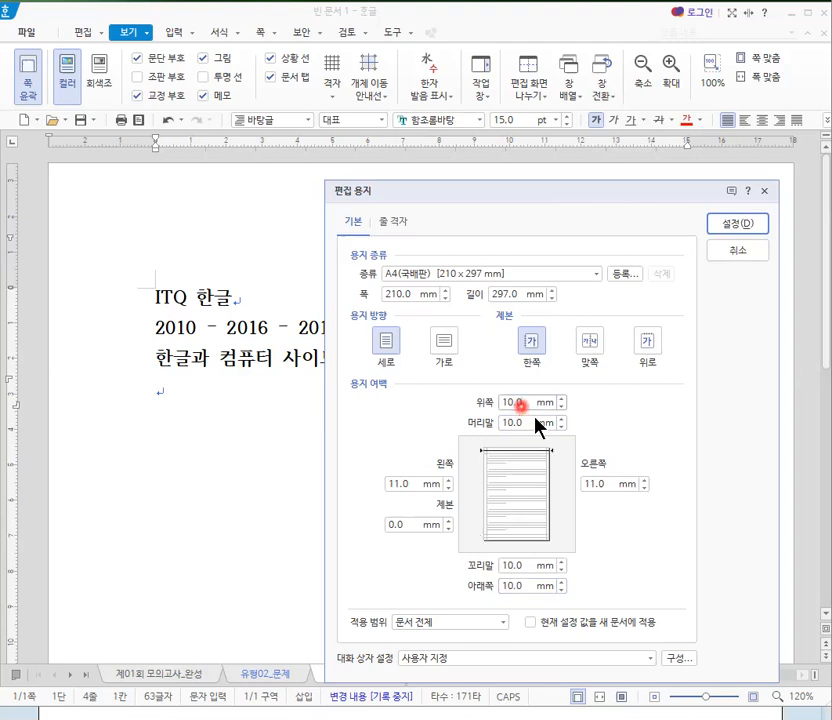
key(Tab)
key(Tab)
key(Tab)
key(Tab)
key(Tab)
key(Tab)
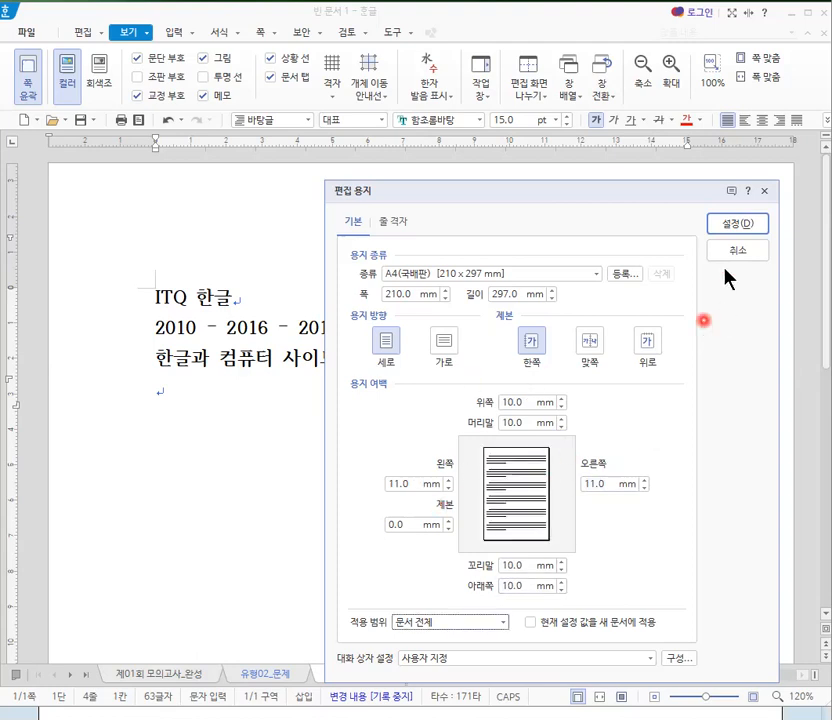
click(738, 230)
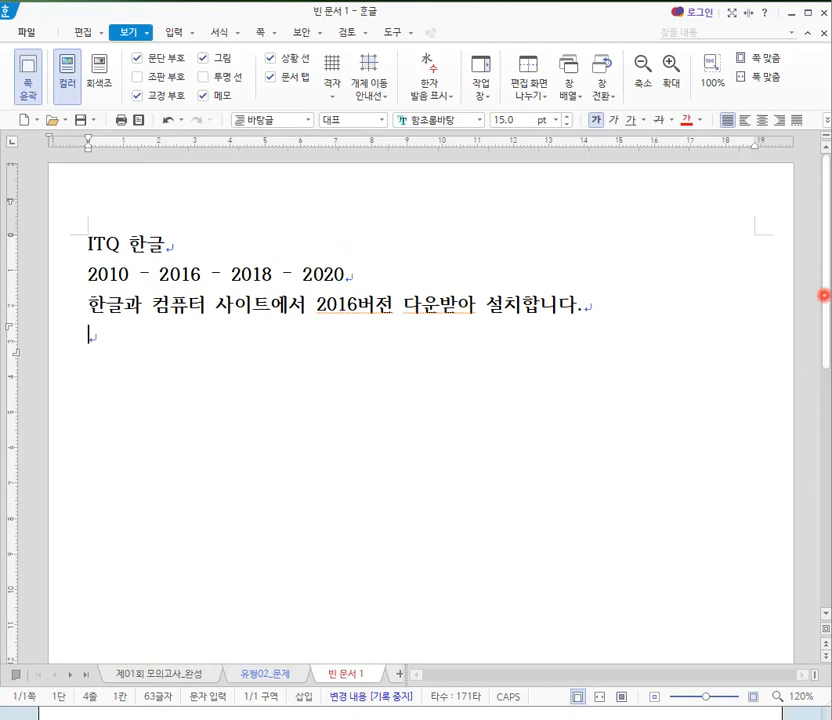
- Add the line "F7 : 편집용지" below the existing notes in 빈 문서 1
drag(824, 295, 824, 162)
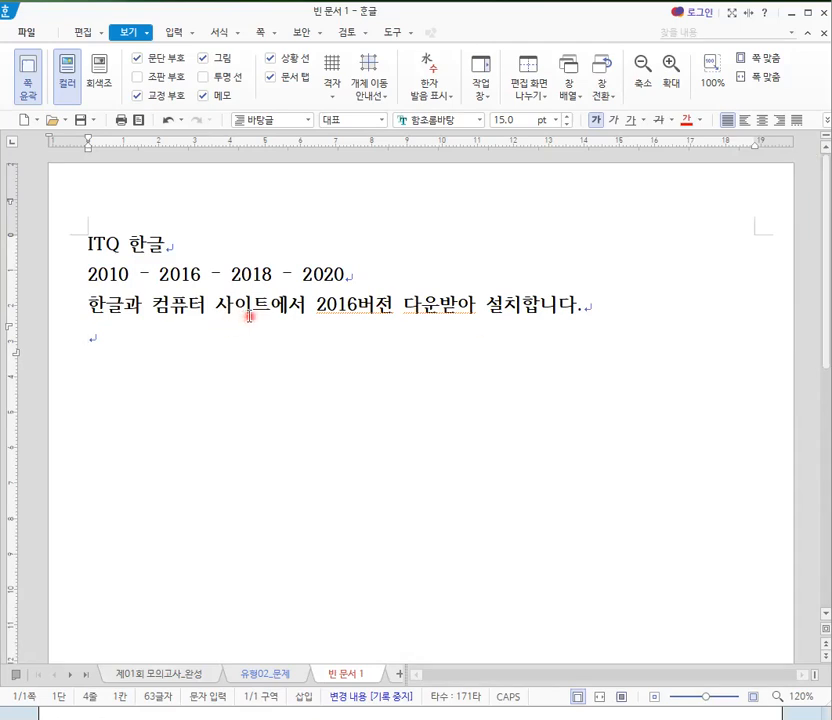
text(F7)
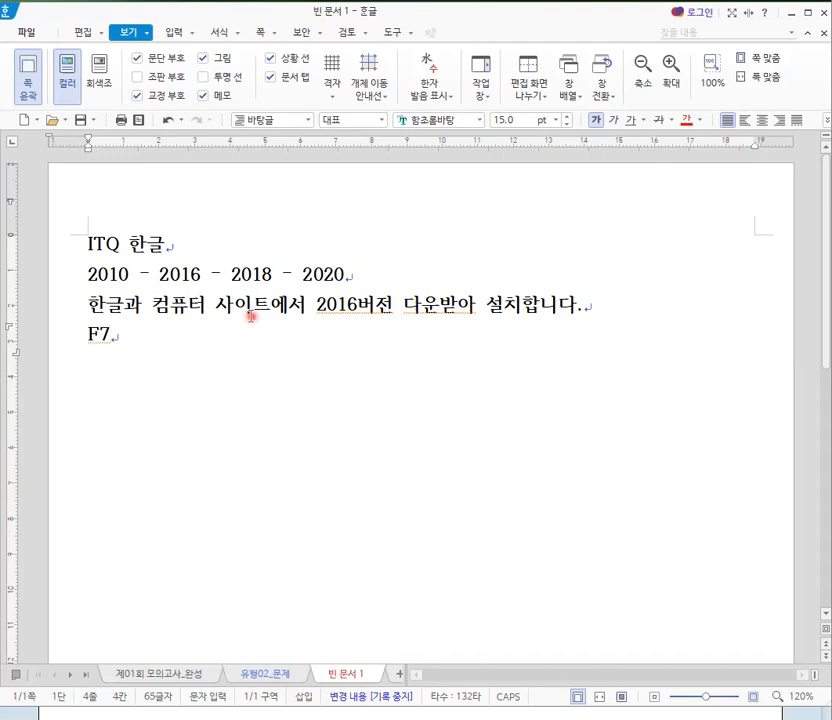
text( 편)
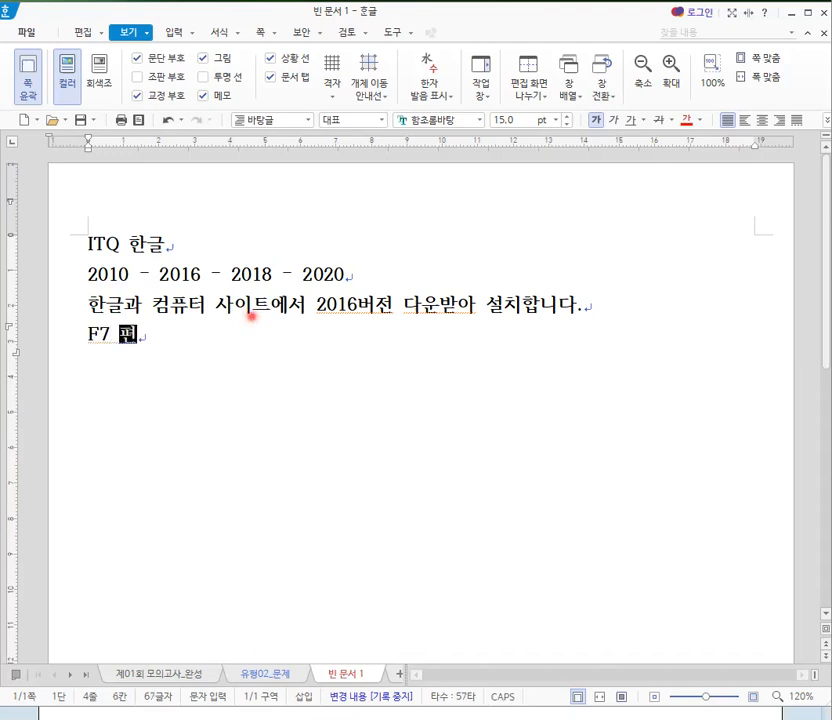
text(집용지)
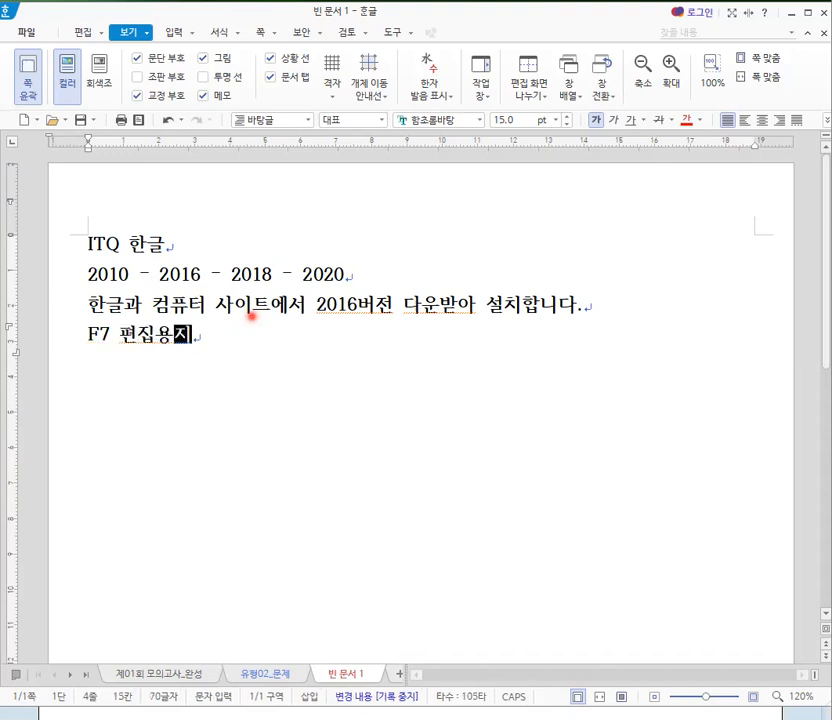
click(119, 340)
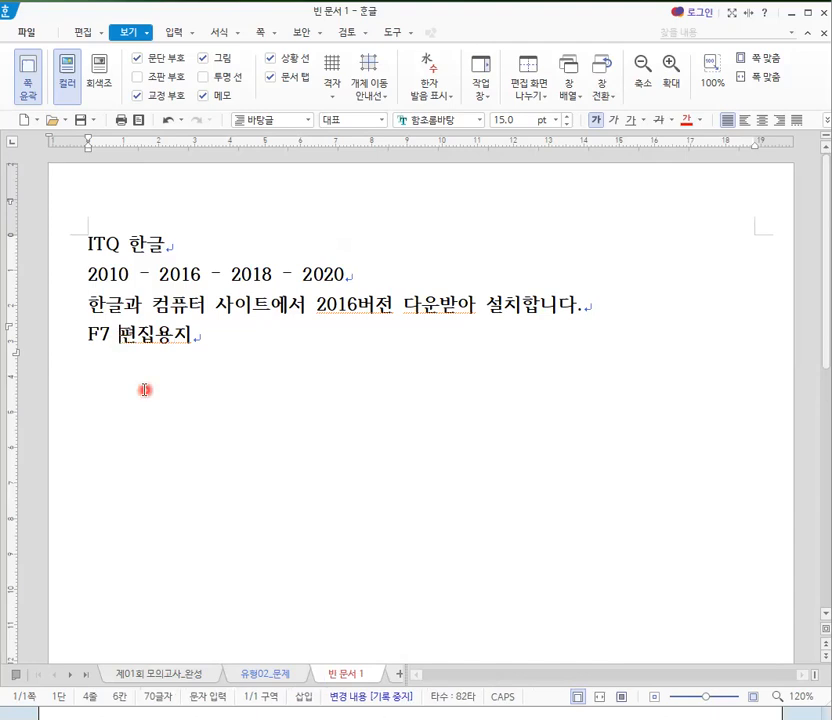
text(:)
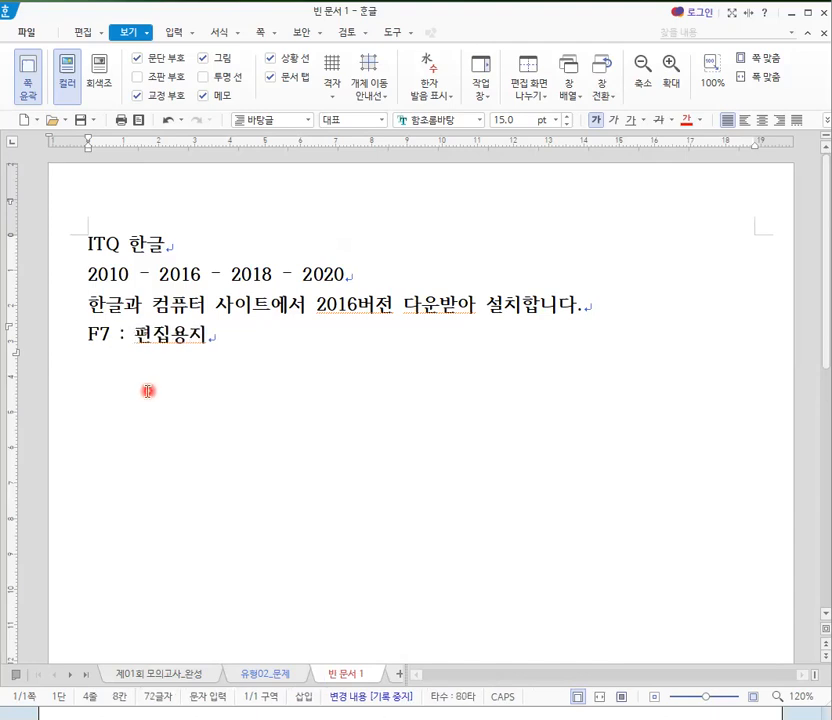
click(252, 341)
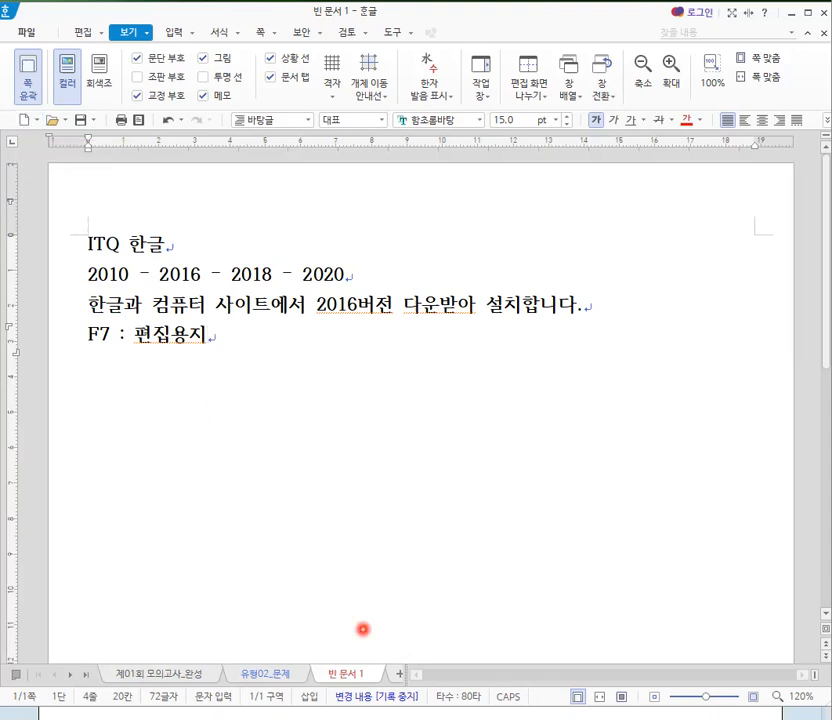
- Create a new blank document and set its top (위쪽) and header (머리말) margins to 10 mm in the page setup
click(398, 677)
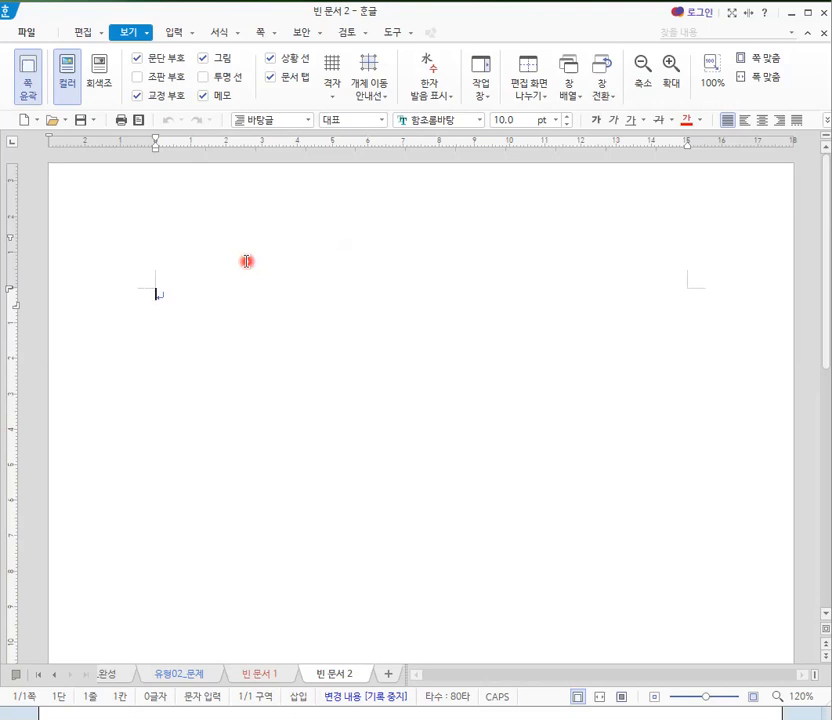
key(F7)
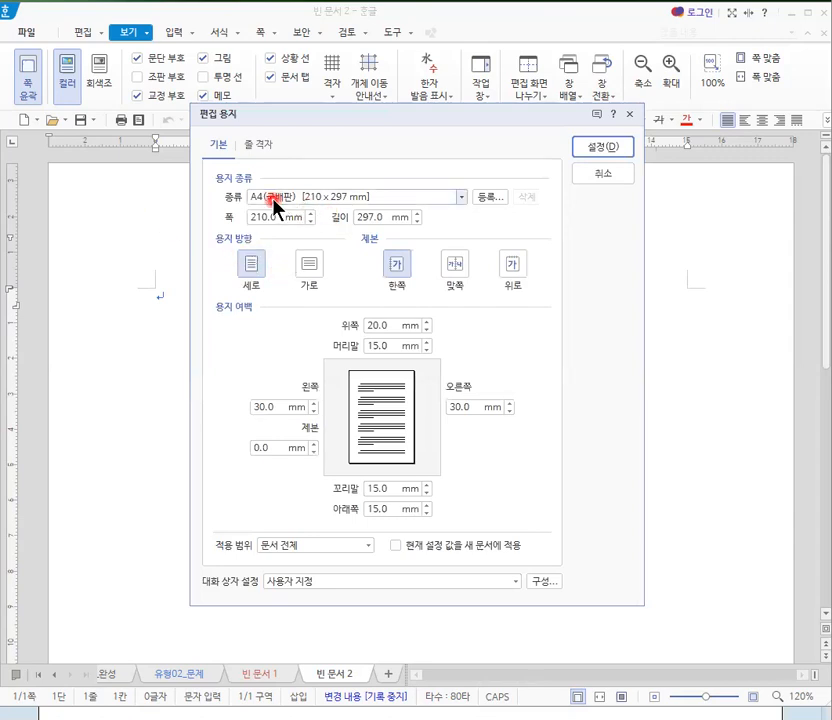
click(390, 326)
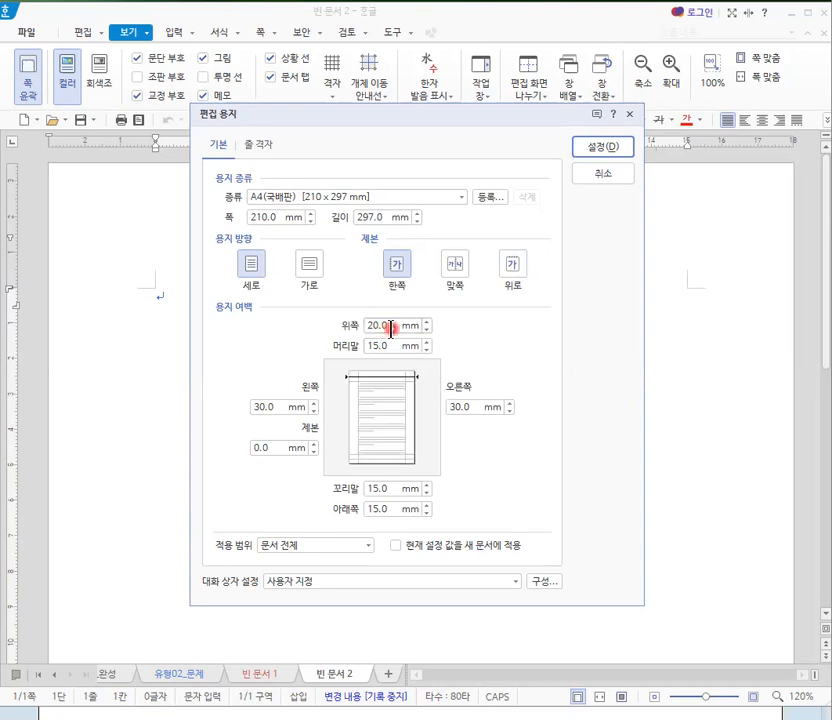
double_click(390, 326)
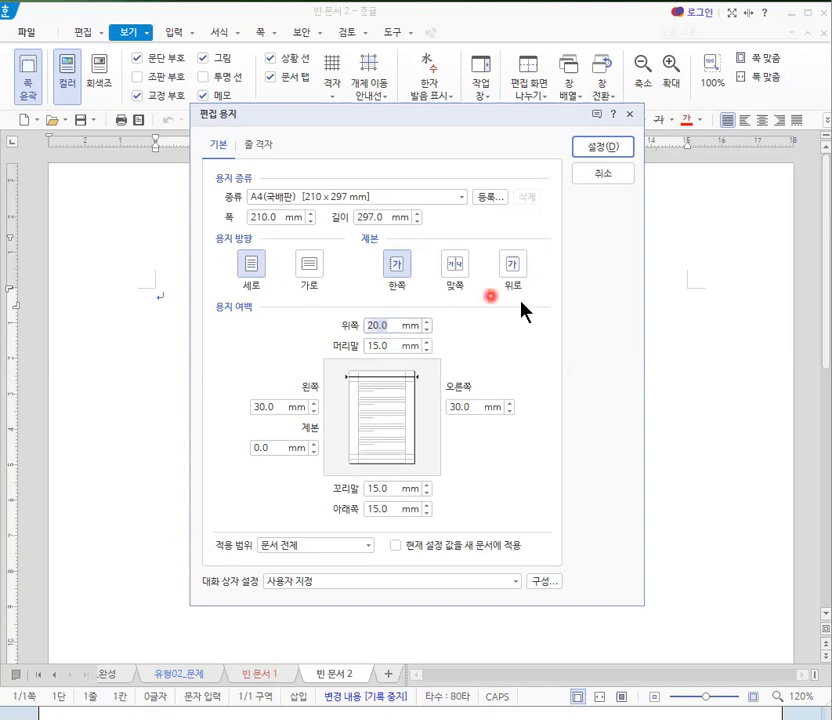
text(10)
key(Tab)
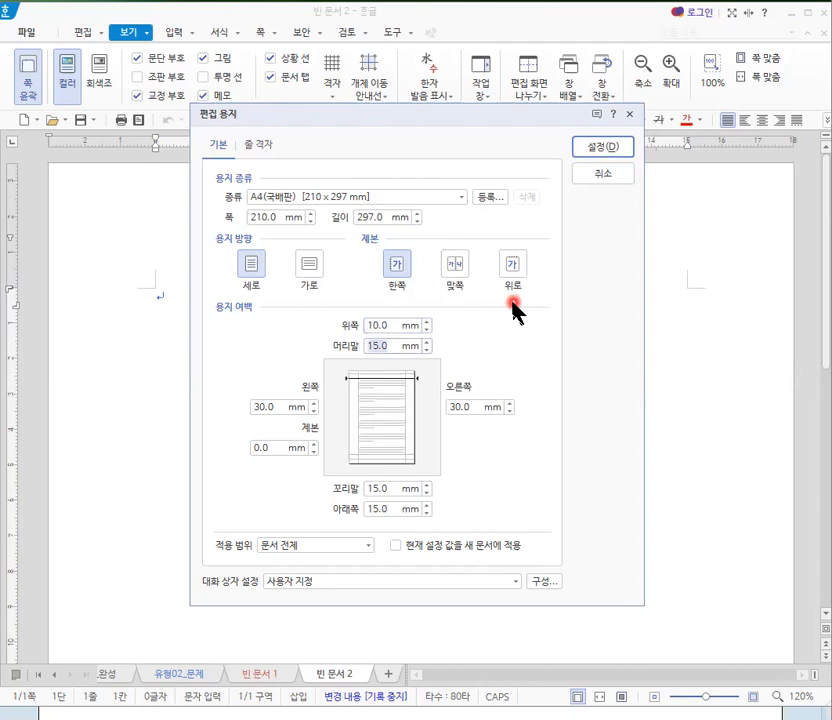
text(10)
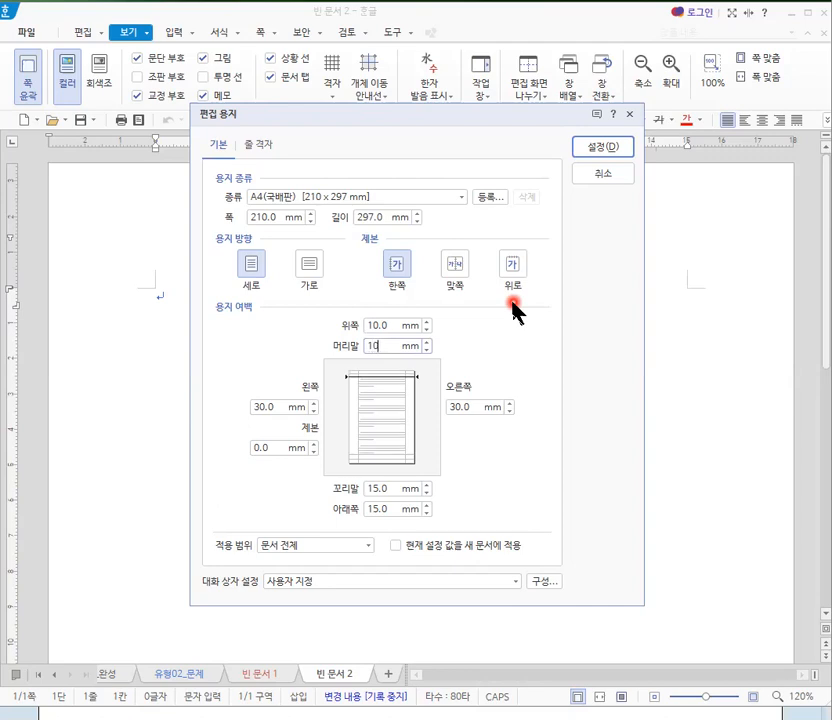
- Set the new document's left (왼쪽) and right (오른쪽) margins to 11 mm, leaving the binding (제본) margin as is
key(Tab)
text(11)
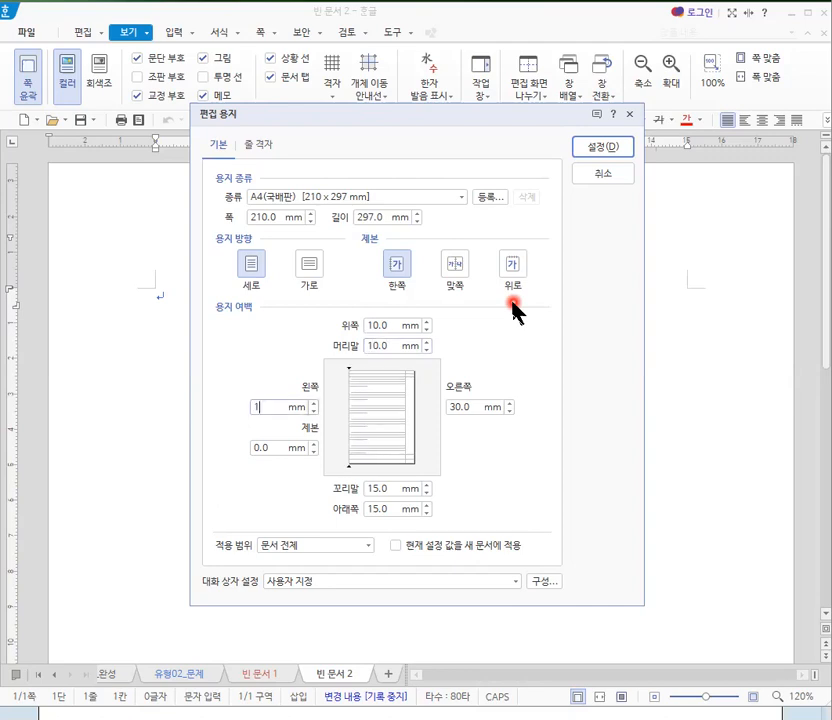
key(Tab)
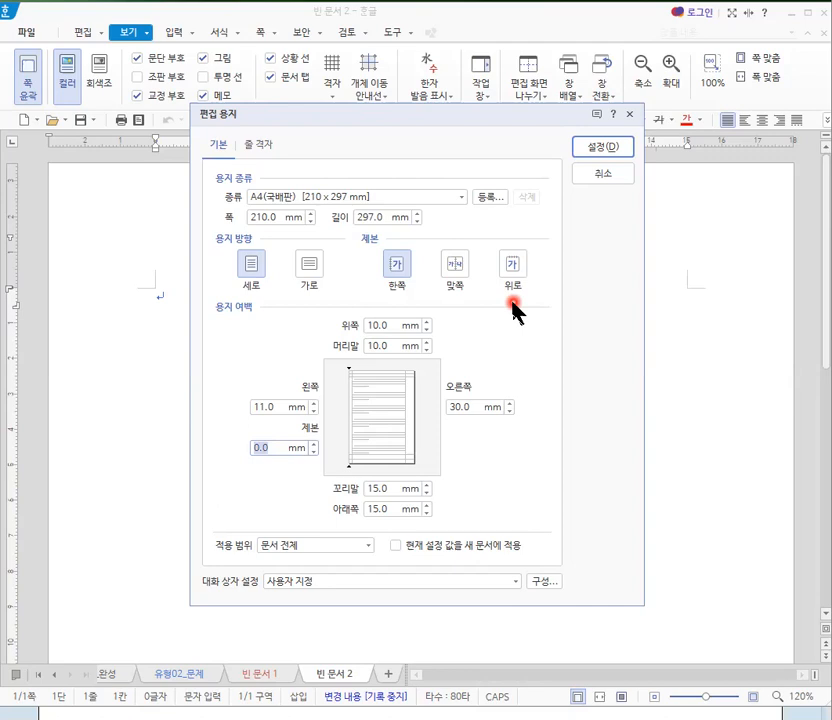
key(Tab)
text(11)
key(Tab)
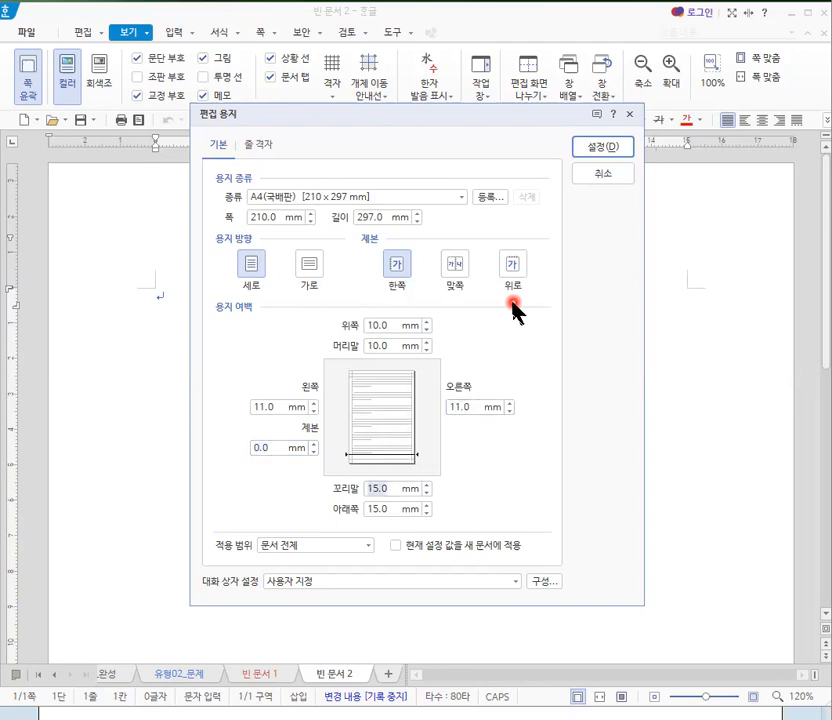
- Set the new document's footer (꼬리말) and bottom (아래쪽) margins to 10 mm and apply the page settings
text(10)
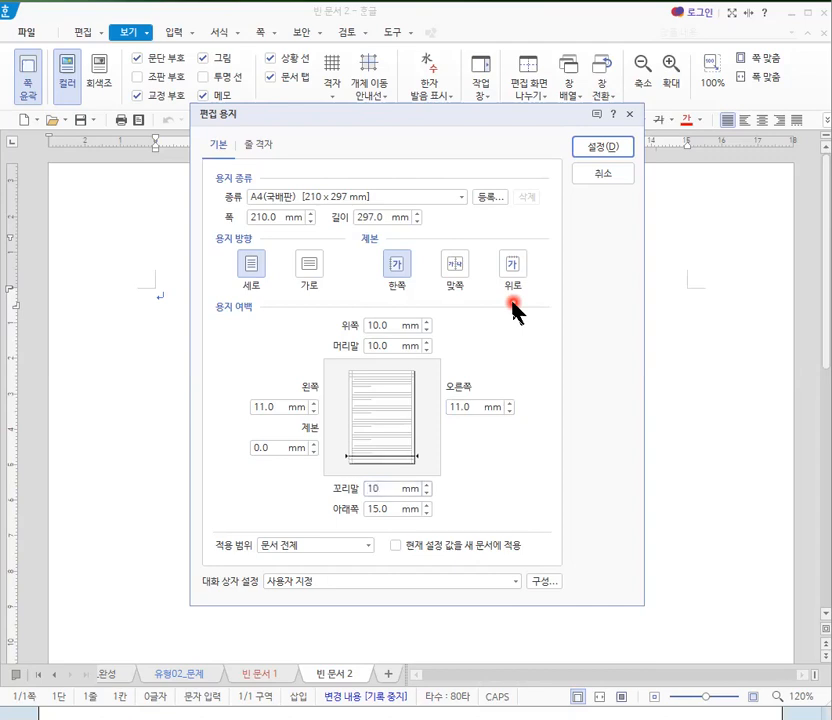
key(Tab)
text(10)
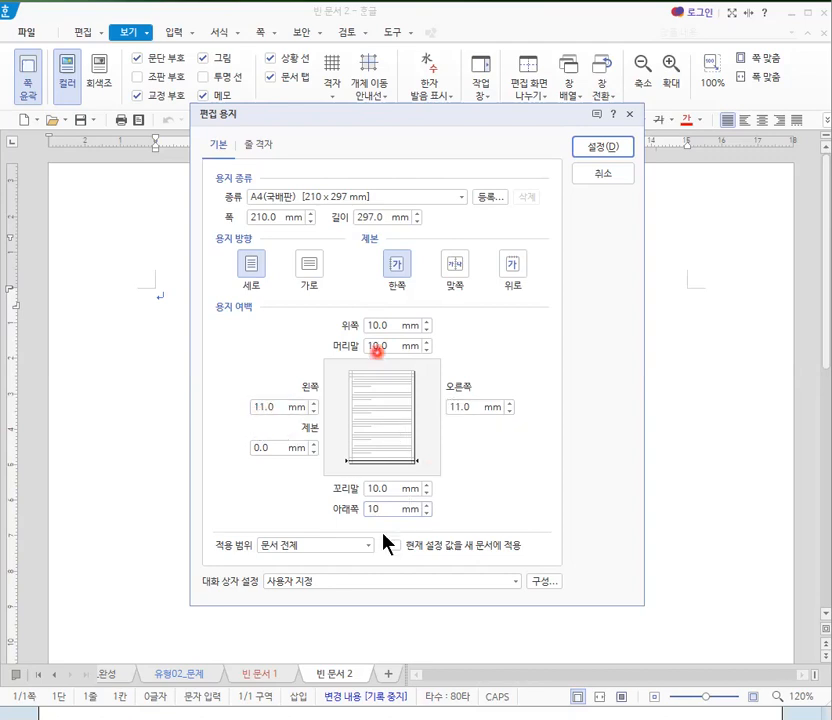
click(605, 148)
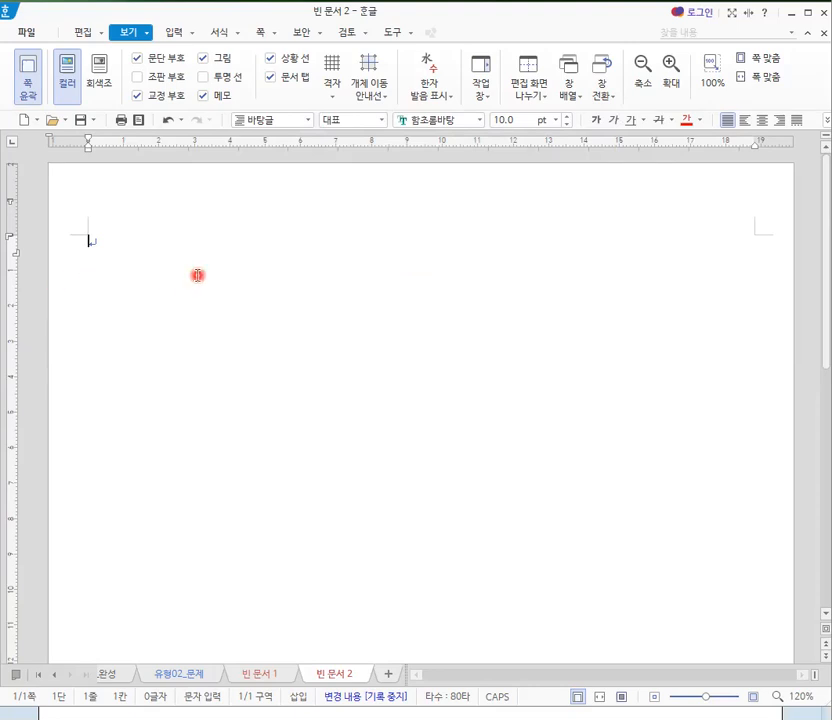
- Enter the question numbers "1." and "2." on the first page with four blank lines between them and two new lines after
text(1.)
key(Return)
key(Return)
key(Return)
key(Return)
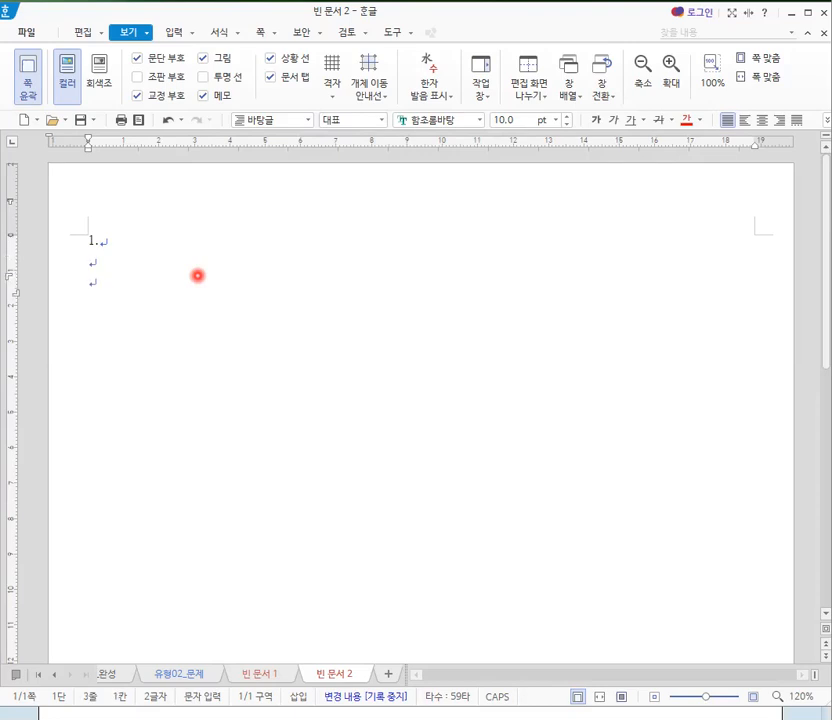
key(Return)
text(2.)
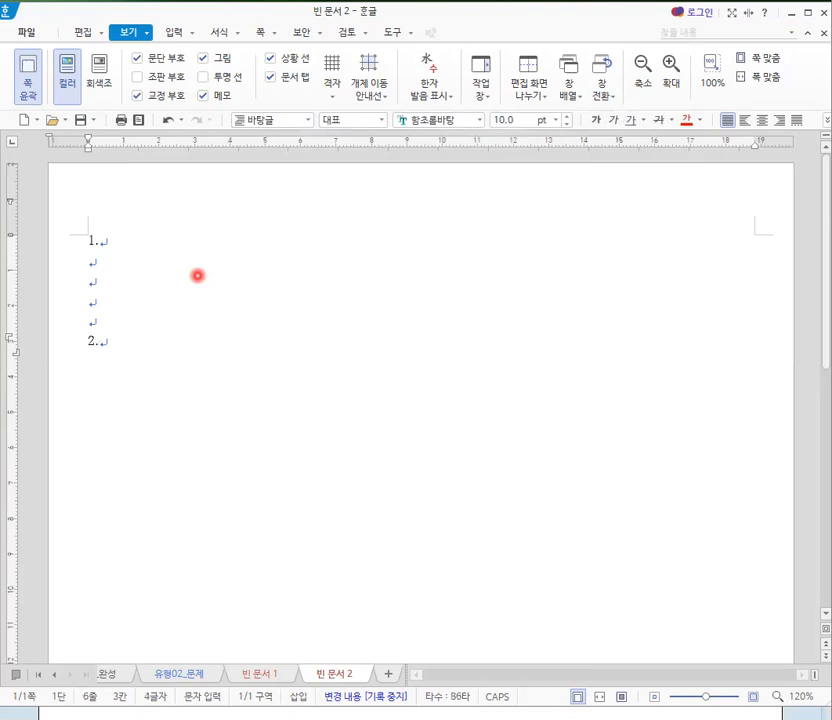
key(Return)
key(Return)
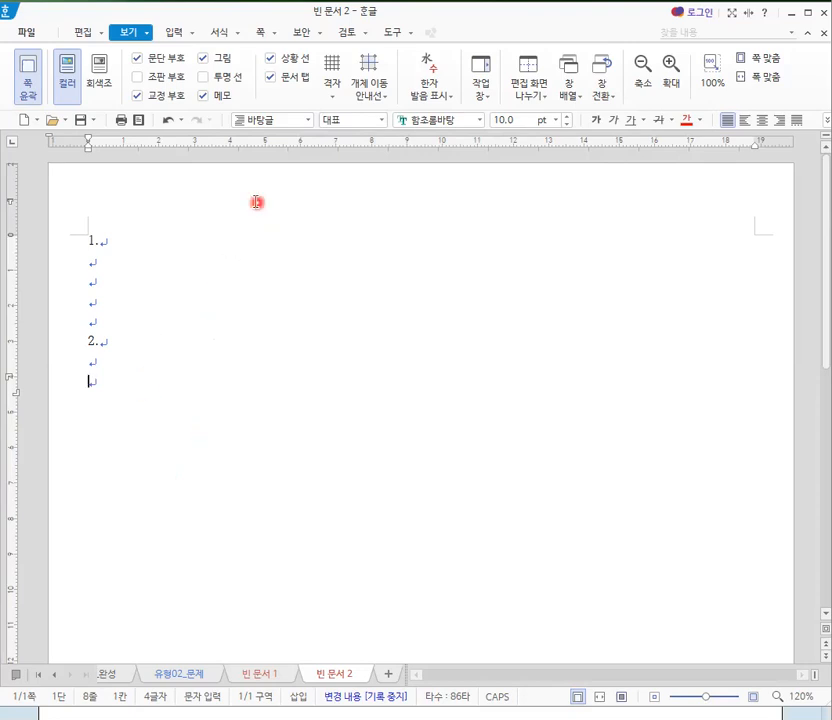
- Insert a section break (구역 나누기) below number 2 to start the second page
click(277, 38)
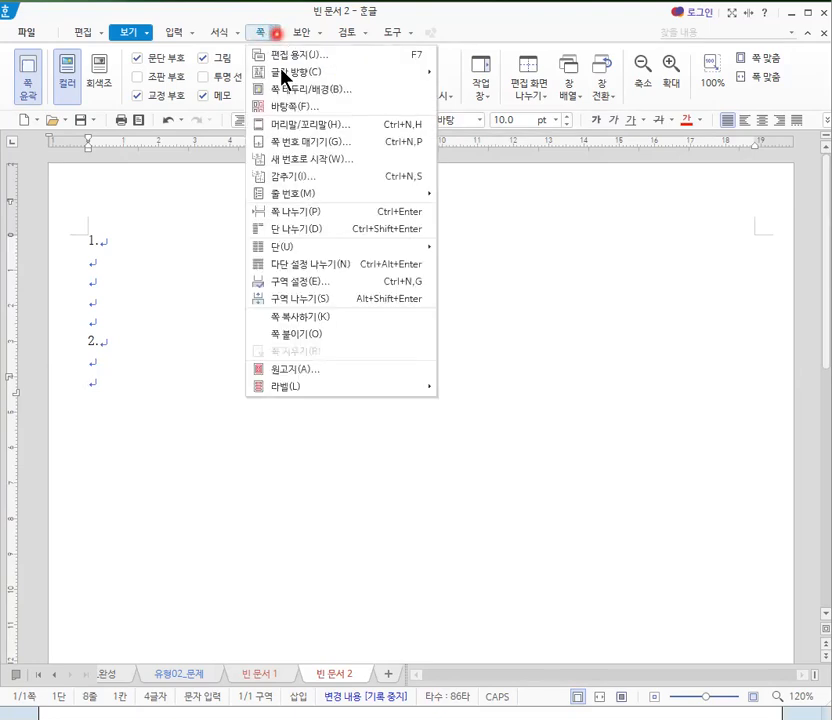
click(313, 299)
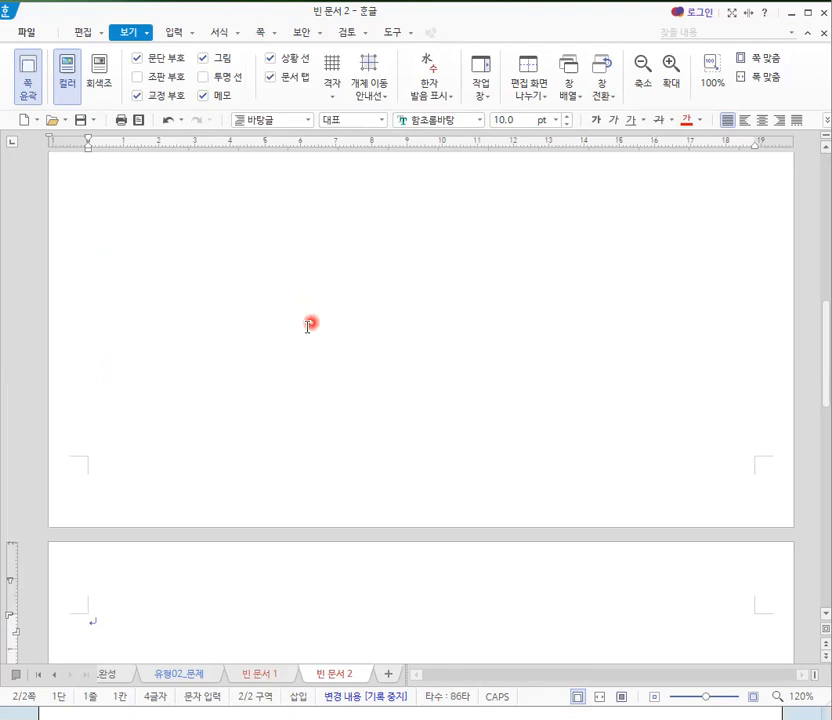
scroll(306, 328, down, 5)
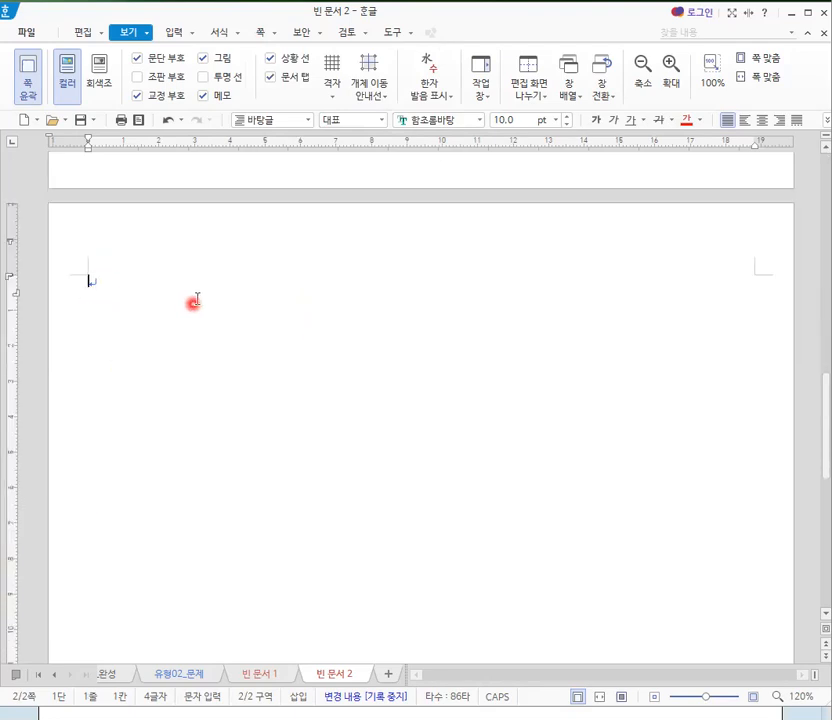
- Enter the question numbers "3." and "4." on the second page with four blank lines between them and two new lines after
text(3.)
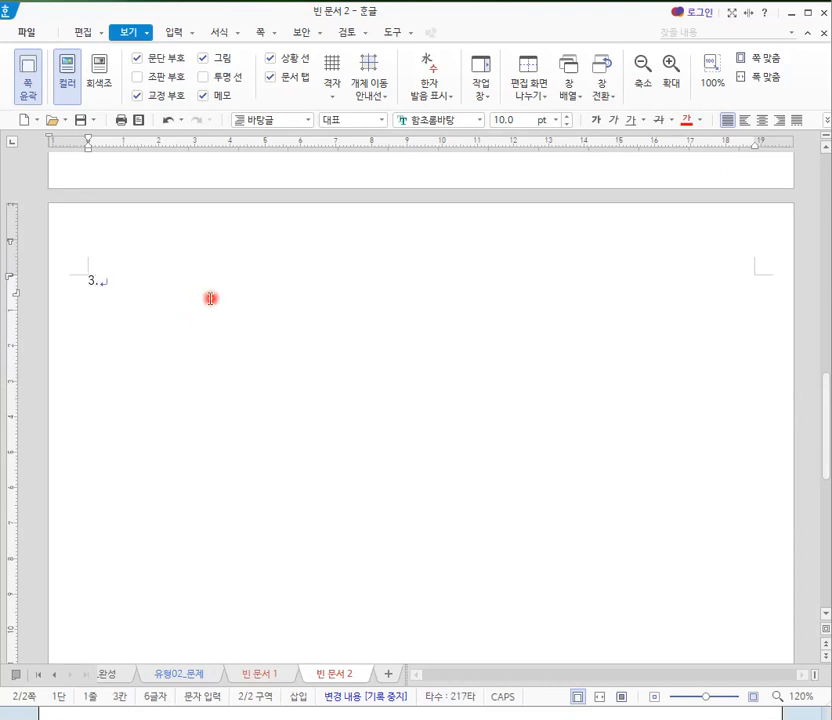
key(Return)
key(Return)
key(Return)
key(Return)
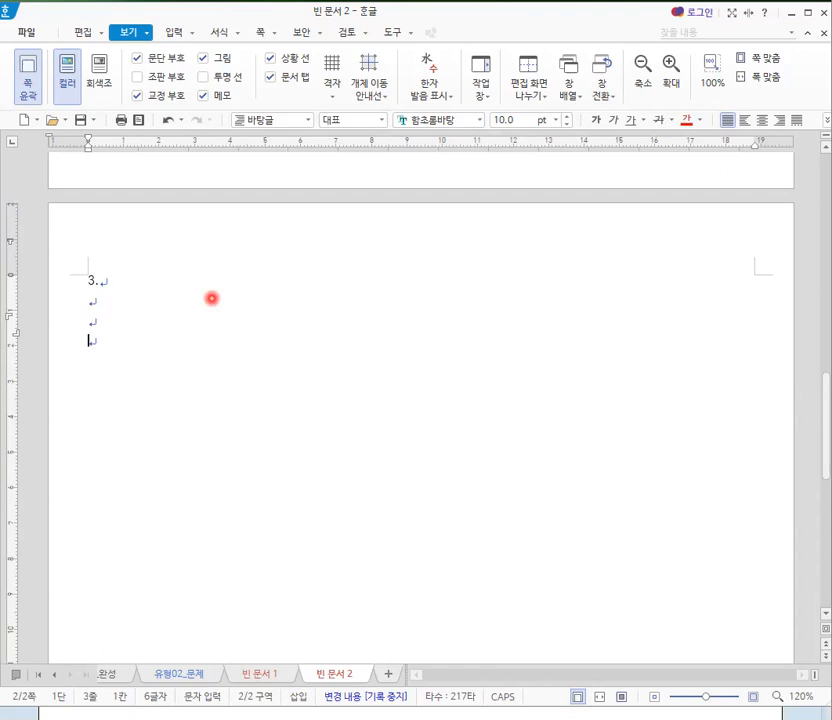
key(Return)
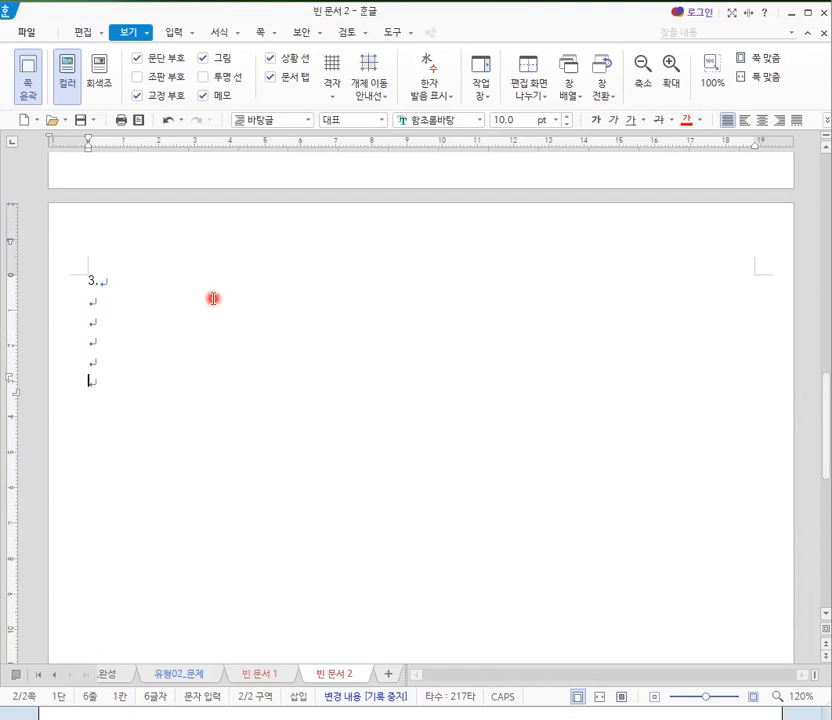
text(4.)
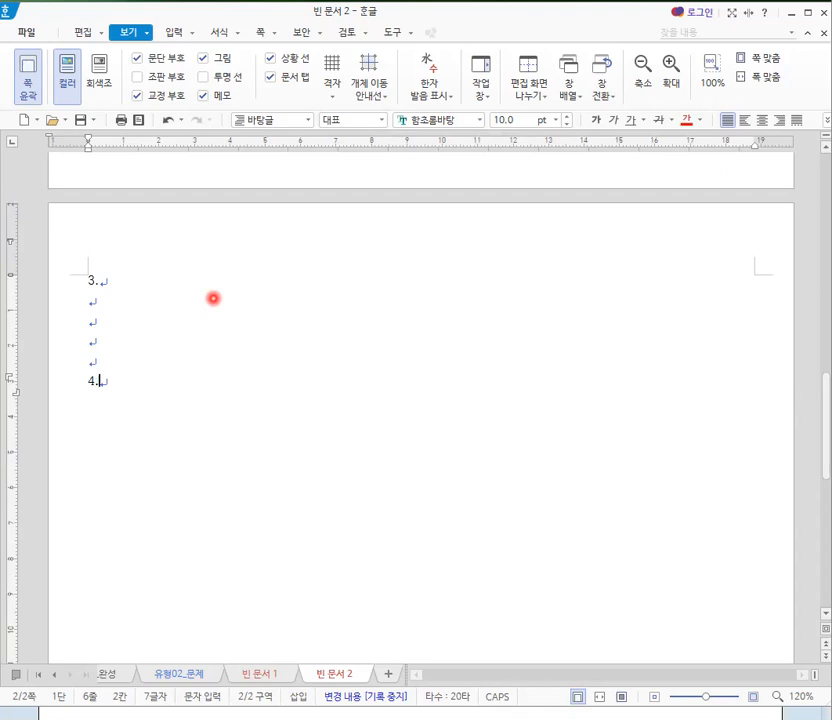
key(Return)
key(Return)
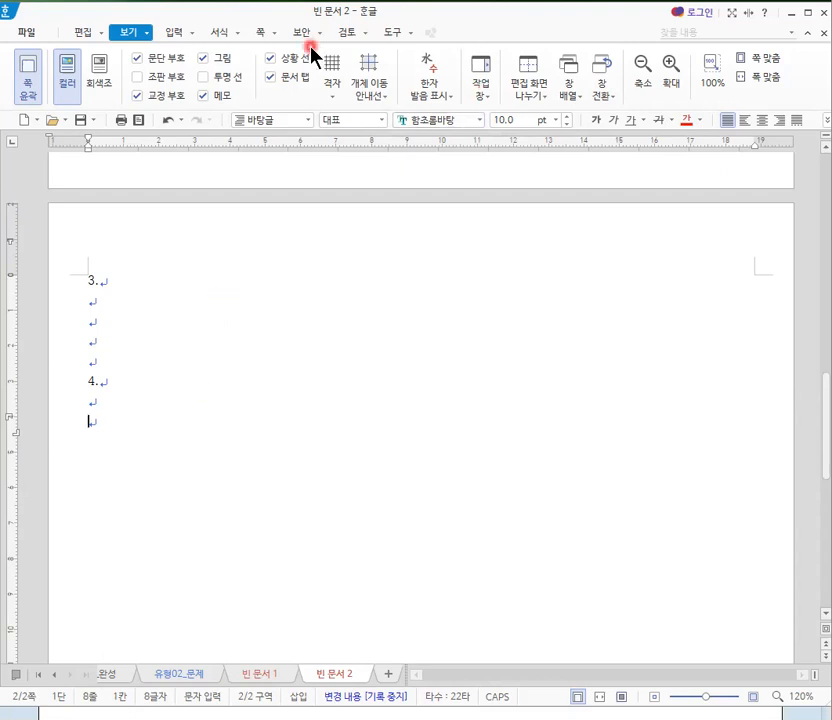
- Insert another section break (구역 나누기) below number 4 to start the third page
click(274, 35)
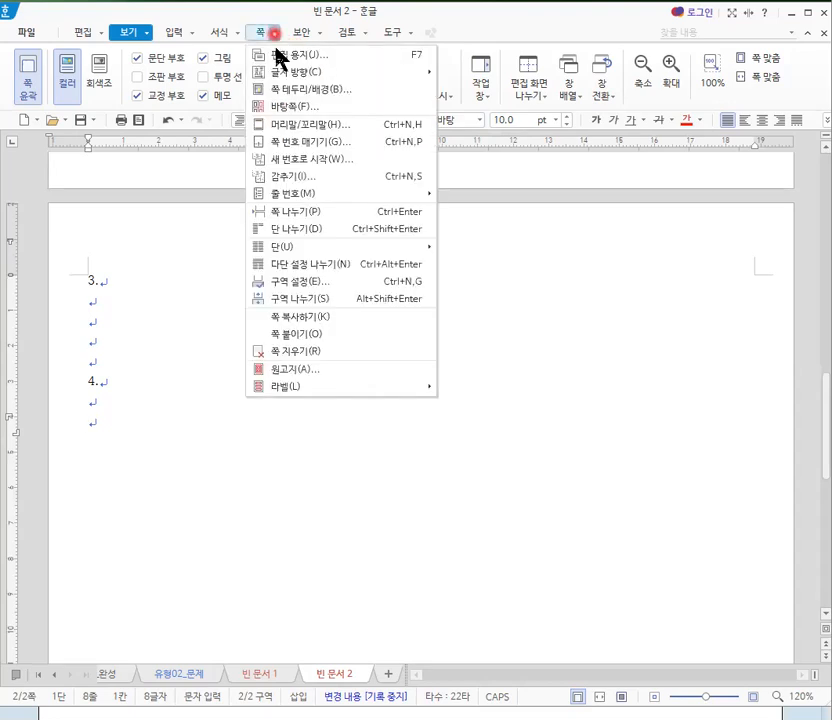
click(306, 300)
scroll(231, 636, down, 3)
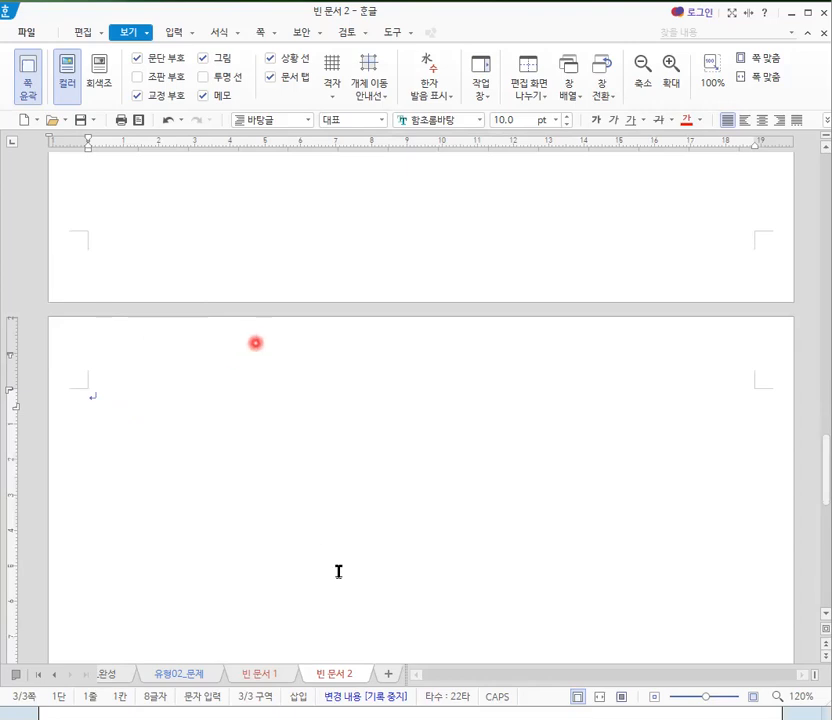
- Switch to the 제01회 모의고사_완성 document and examine its question 4 drawing and third-page article layout
click(108, 676)
scroll(451, 454, down, 8)
scroll(451, 454, down, 15)
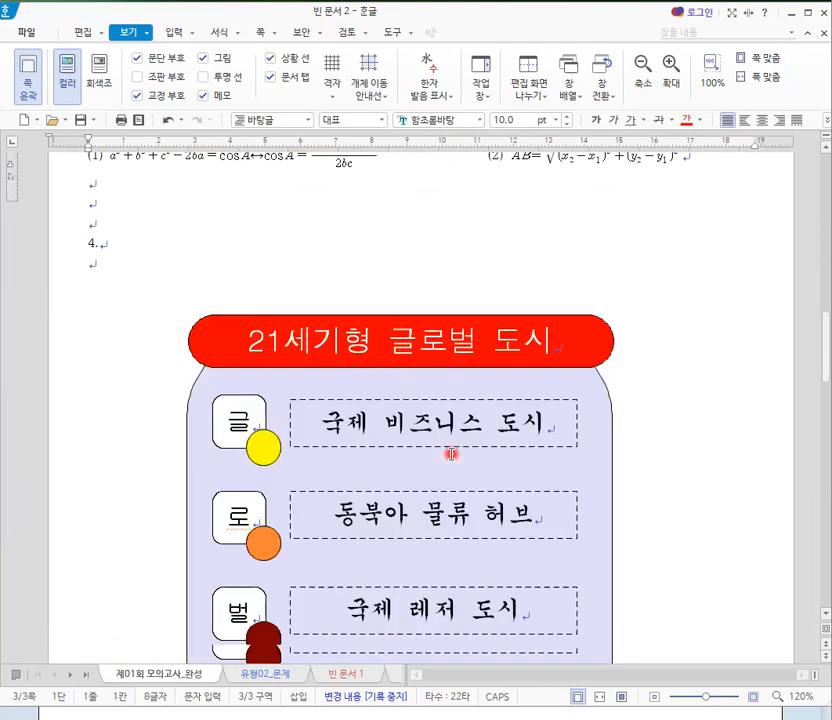
scroll(386, 462, down, 1)
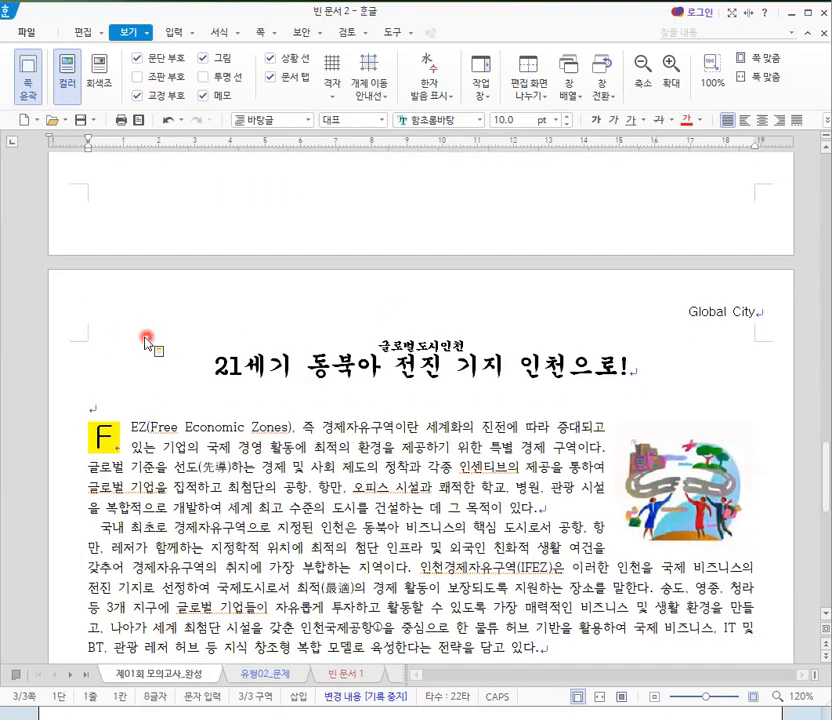
scroll(343, 480, down, 3)
scroll(343, 480, down, 14)
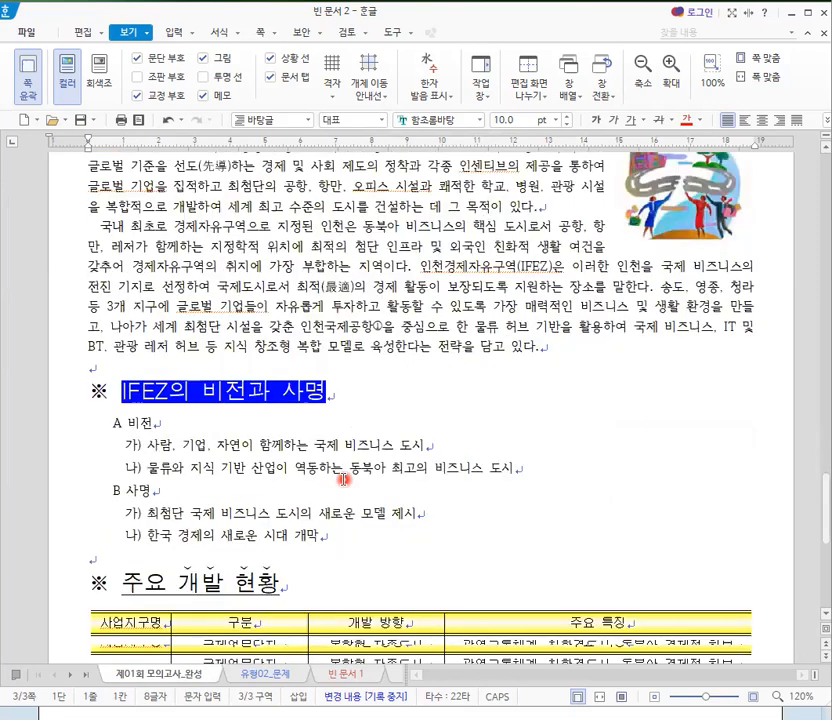
- Examine the third-page article's title, header and body text in the completed mock exam document
scroll(343, 479, up, 8)
scroll(343, 479, up, 15)
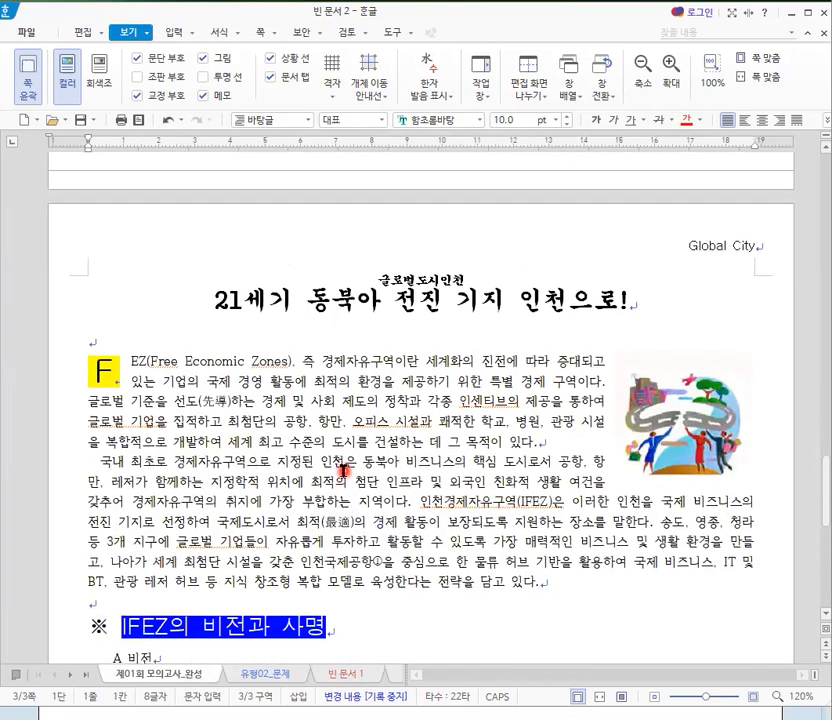
scroll(341, 459, down, 3)
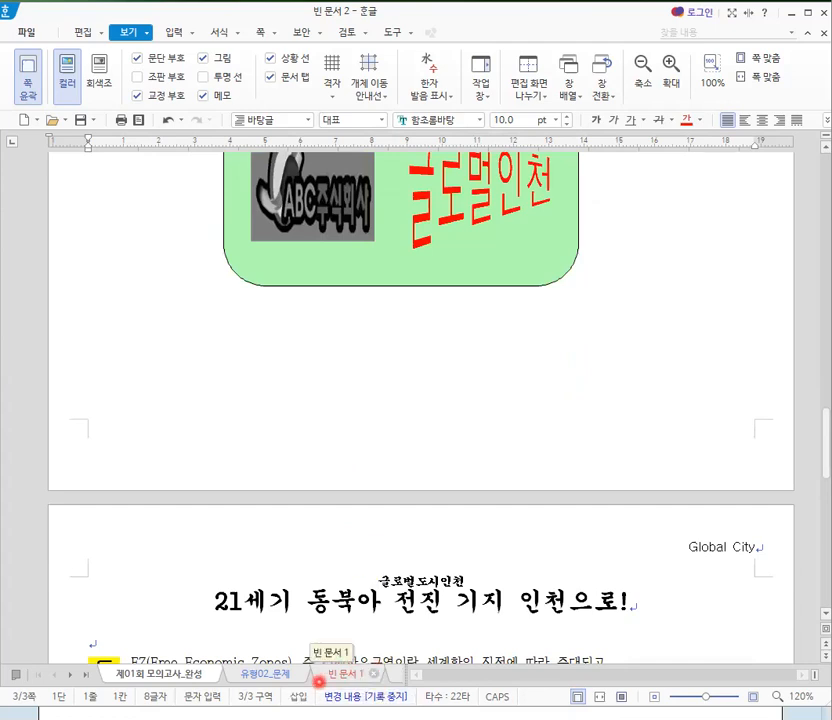
- Switch back to the 빈 문서 2 document and review its pages from the third back to the first
click(85, 679)
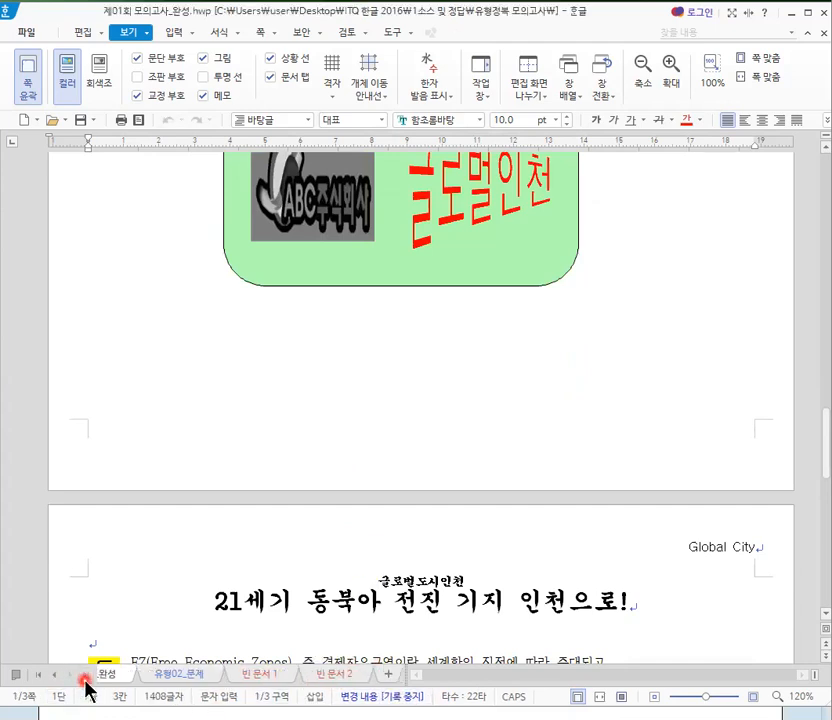
click(324, 680)
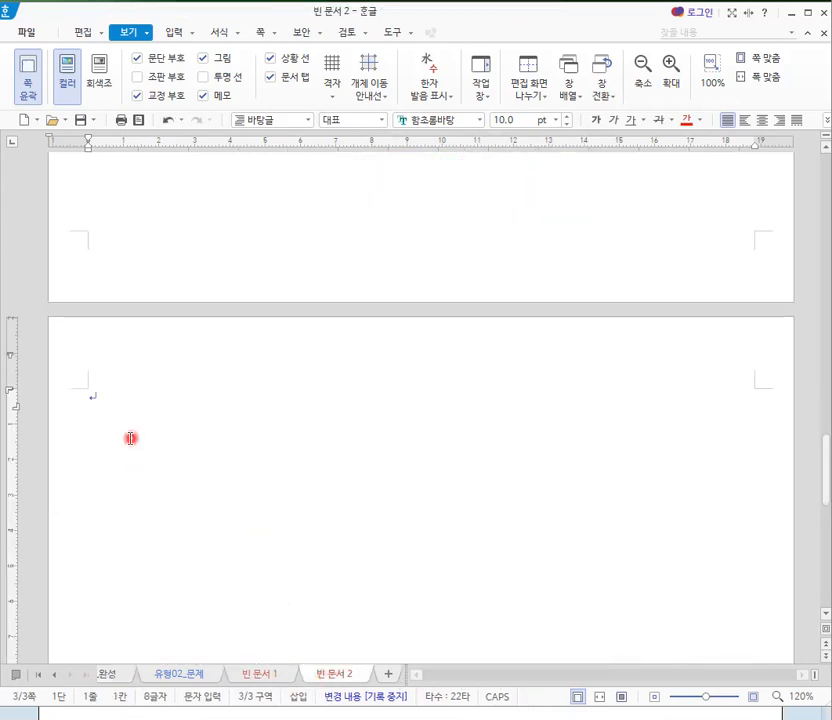
scroll(130, 438, down, 2)
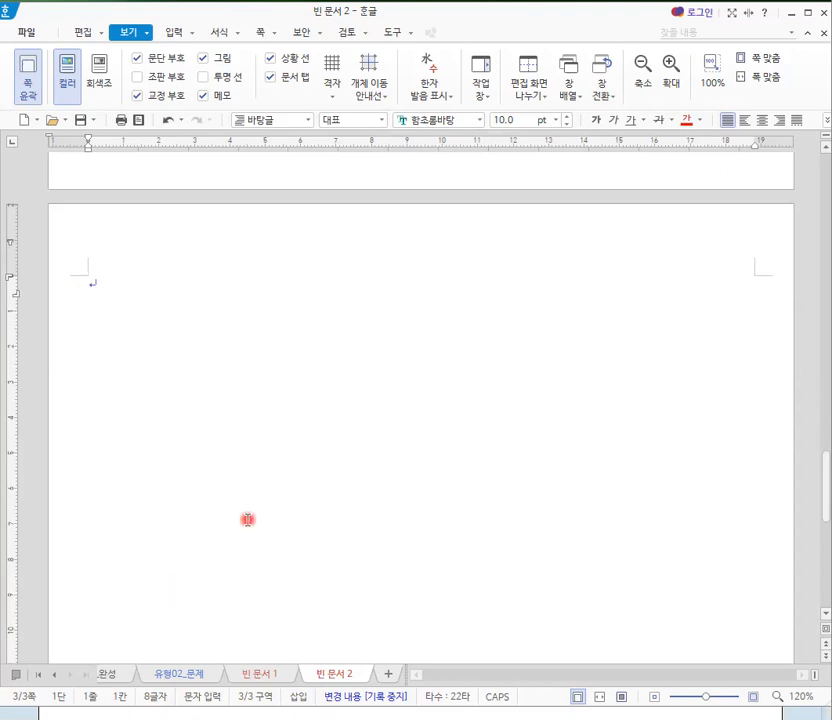
scroll(263, 549, up, 10)
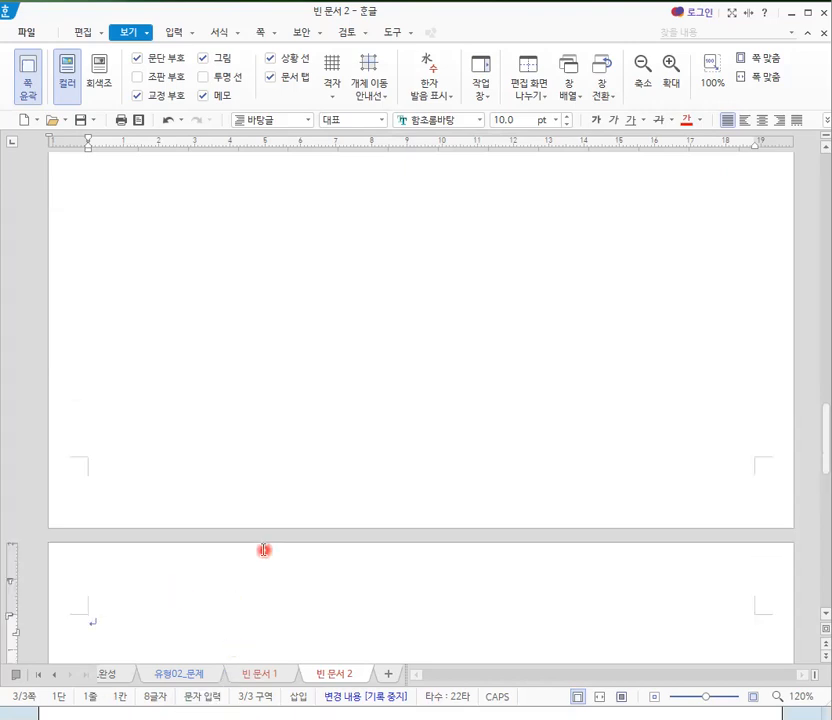
scroll(260, 553, up, 10)
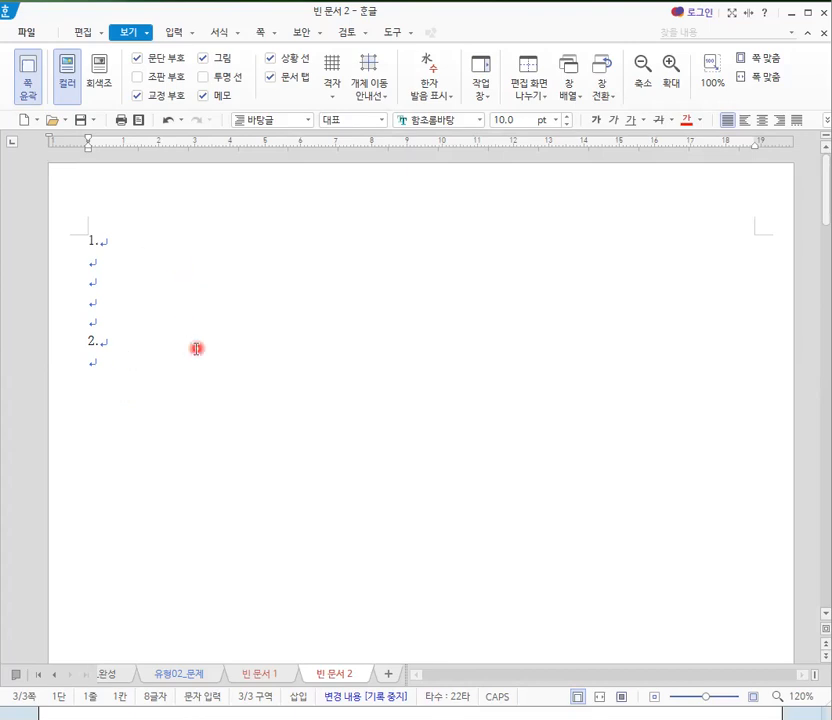
- Start saving the document under a new name and choose the ITQ folder inside 문서 as its location
click(77, 121)
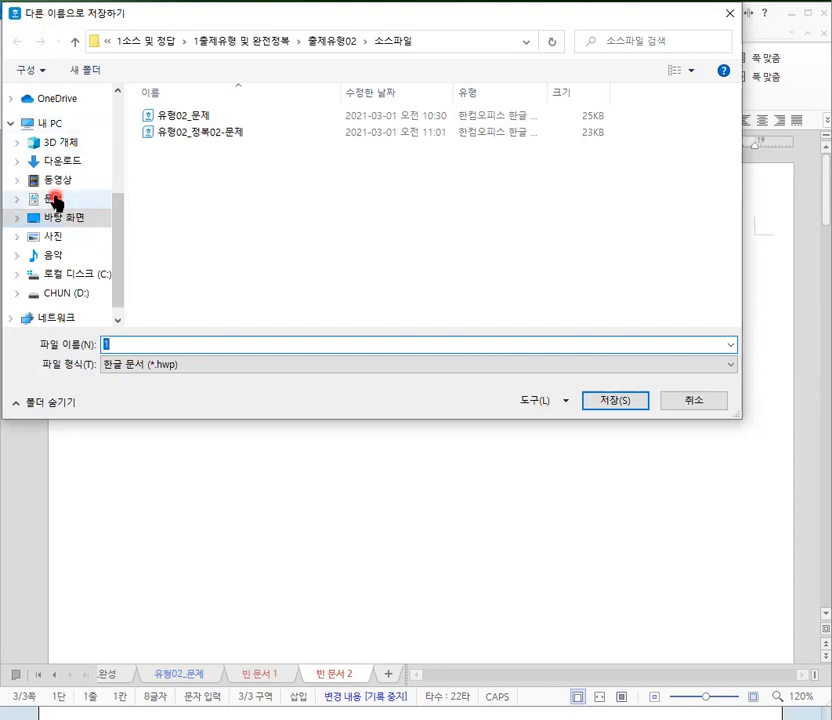
click(55, 200)
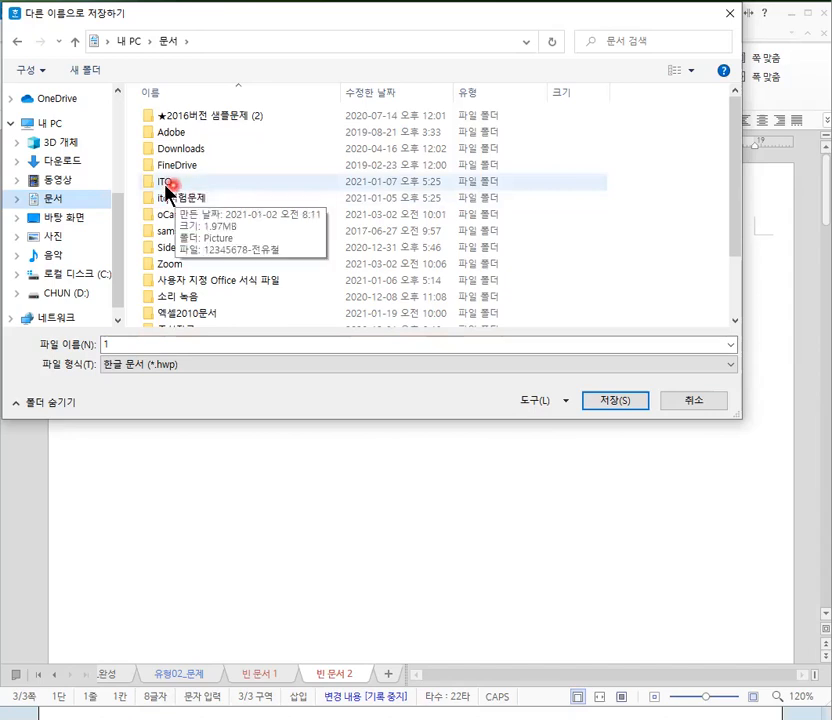
click(166, 190)
double_click(166, 190)
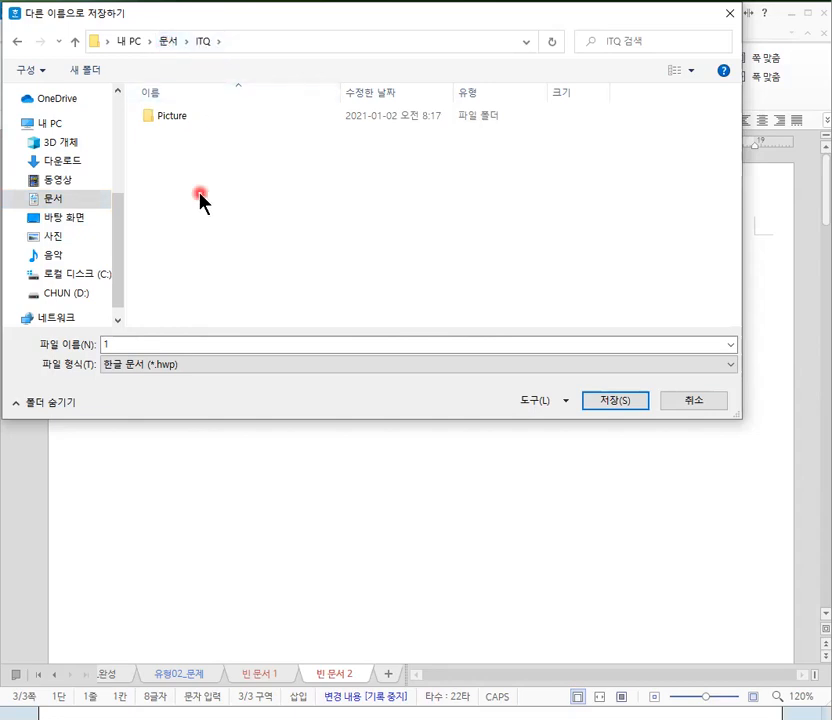
- Name the file with the candidate number and the candidate's full name joined by a hyphen, and save it
click(114, 345)
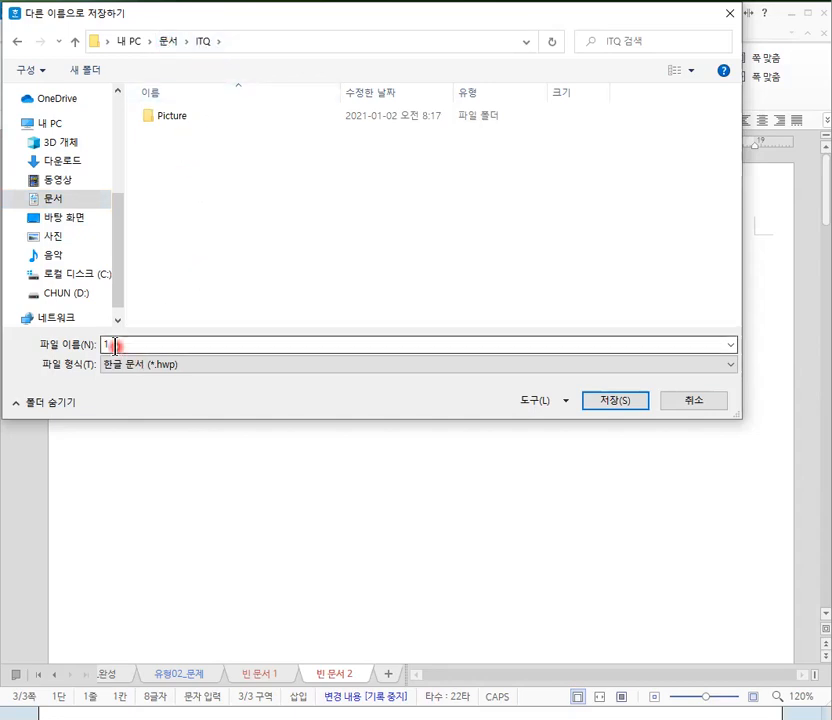
click(115, 345)
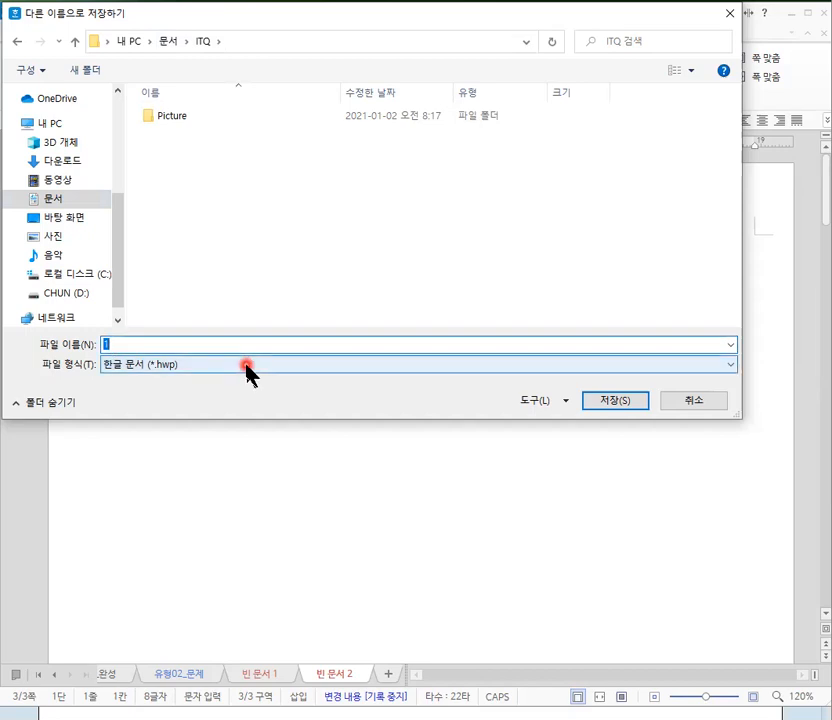
text(1234)
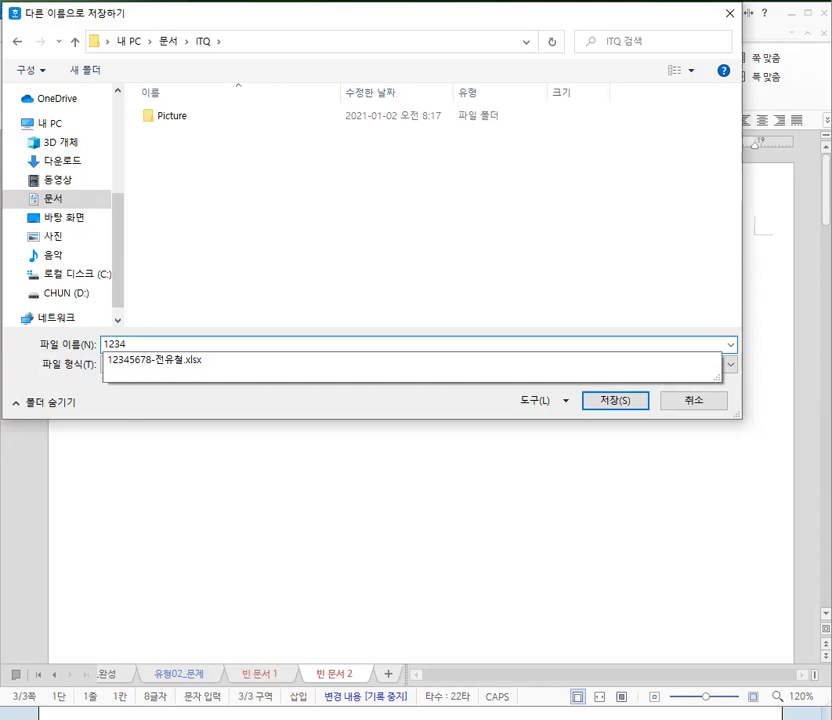
text(5678)
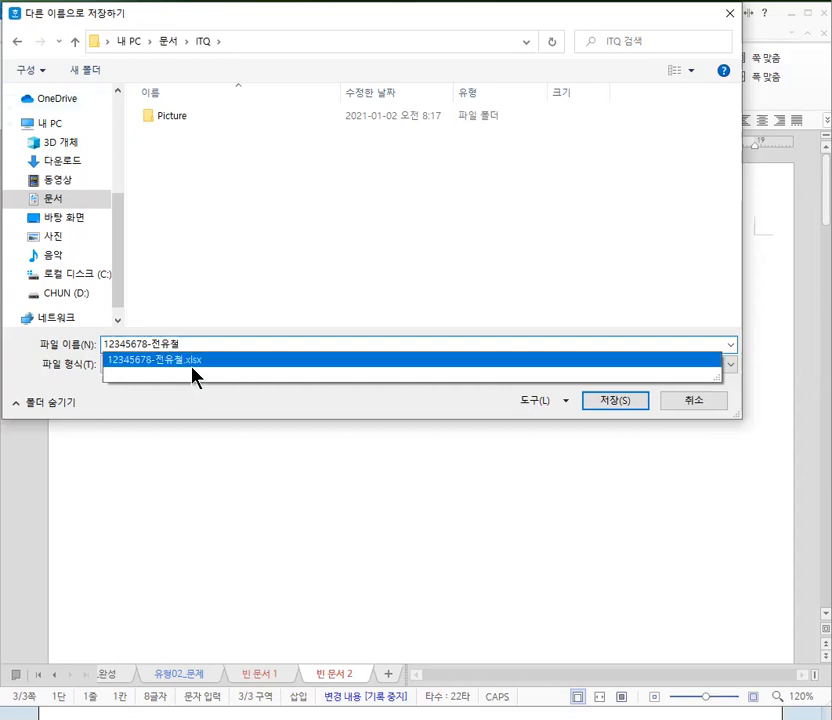
click(245, 359)
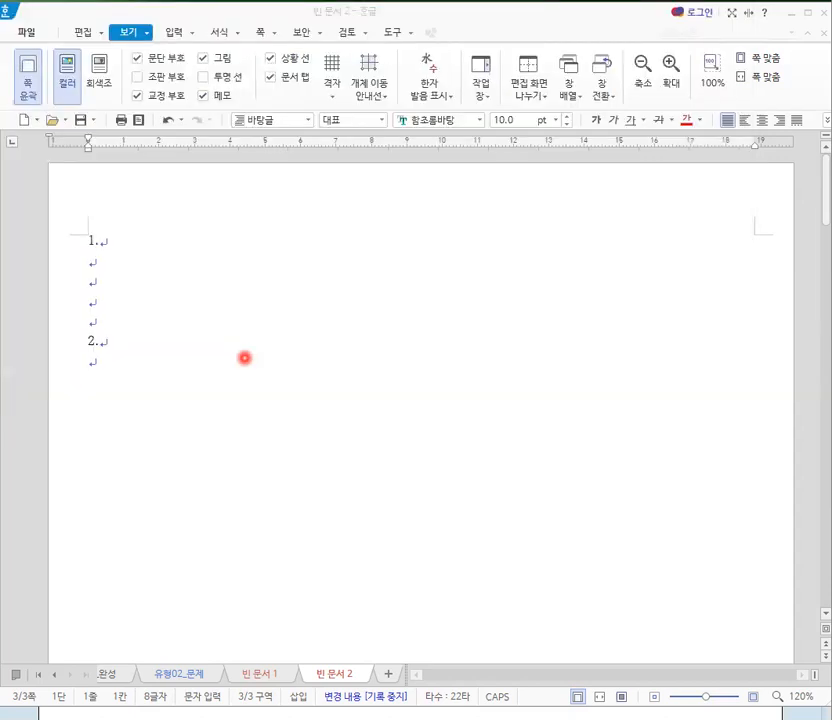
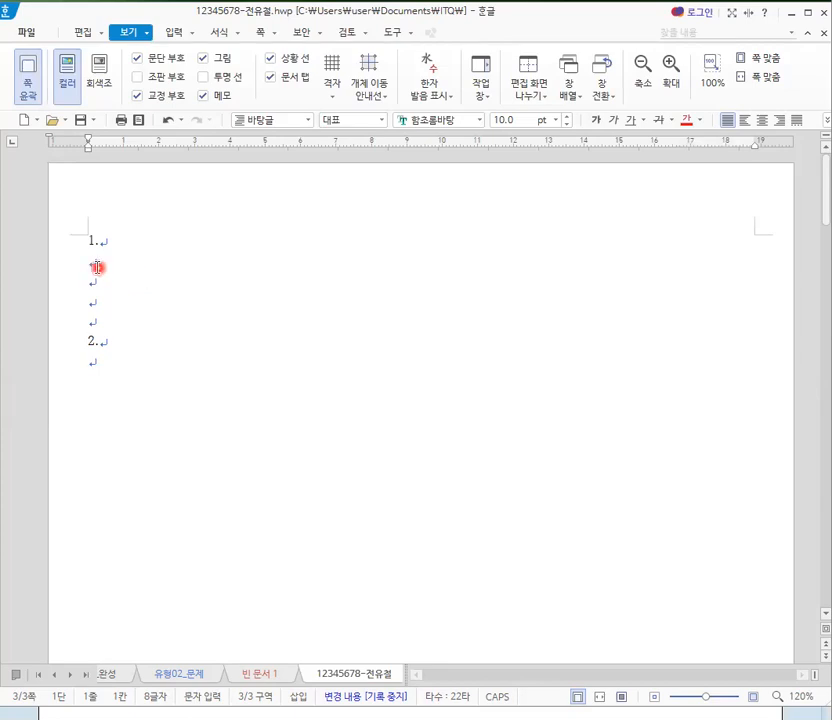
- Enter "In 1960, public" on the line below question number 1 in the answer document
click(97, 267)
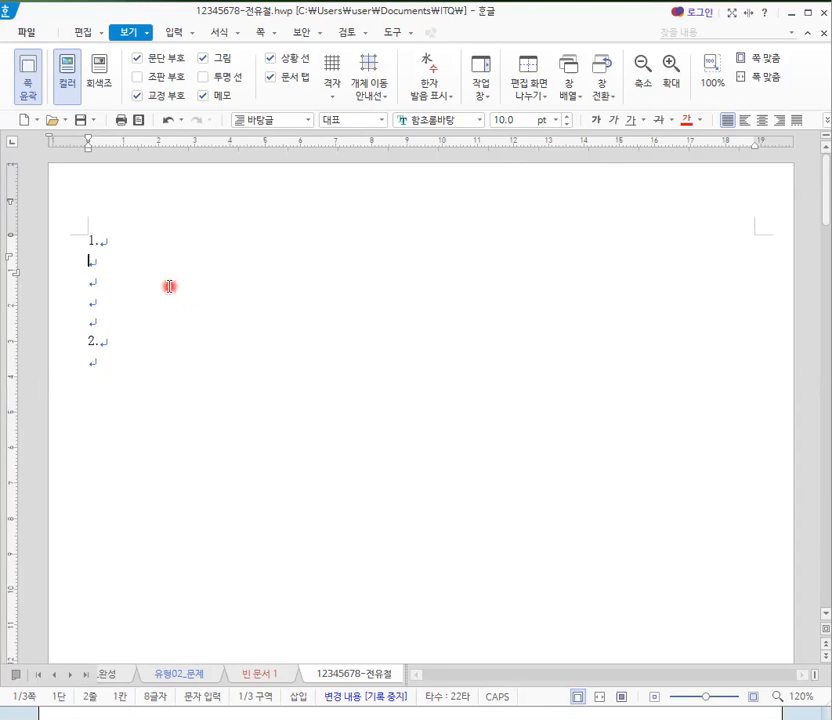
text(1)
key(BackSpace)
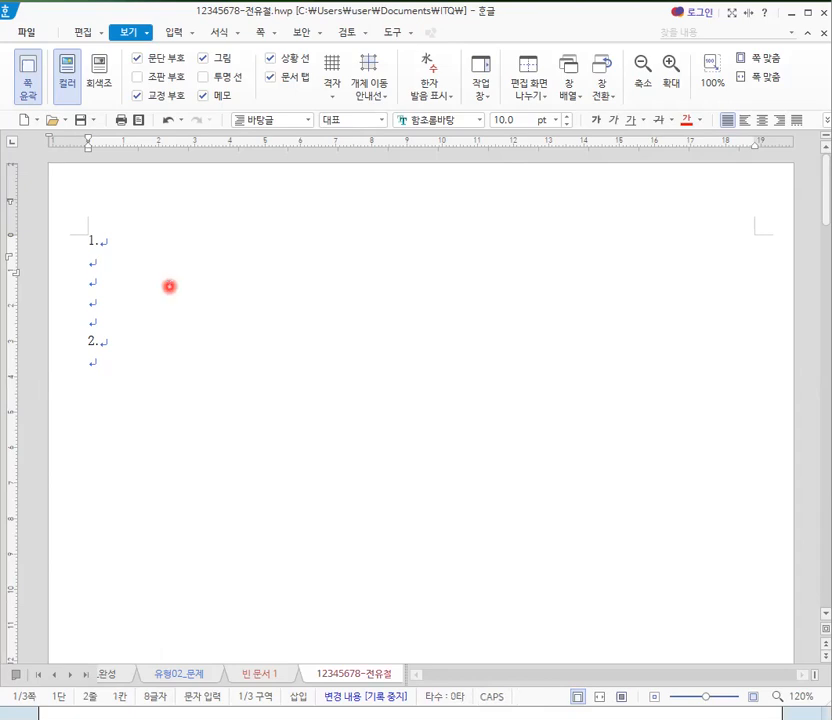
text(In)
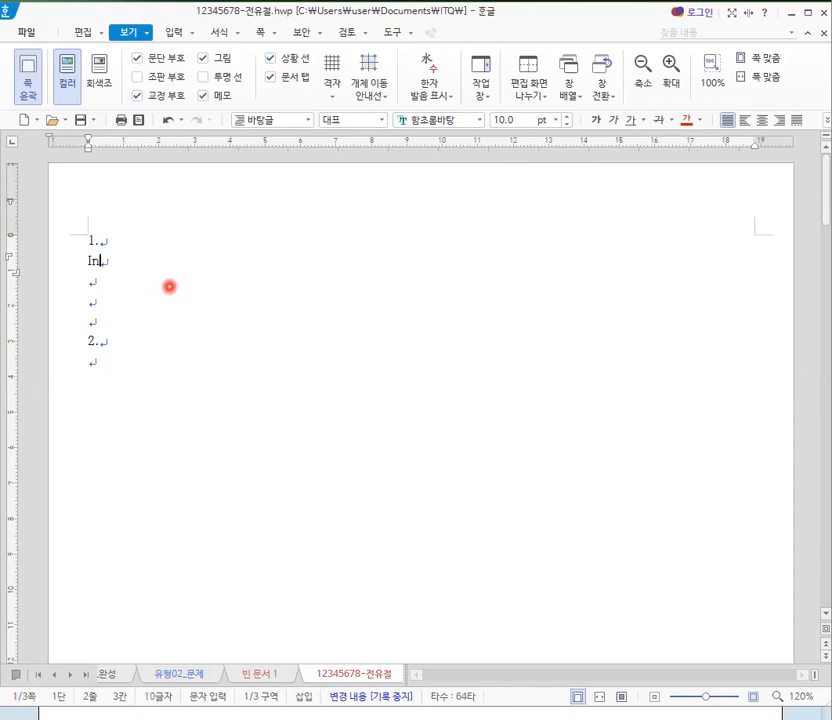
text( 196)
text(0)
text(.)
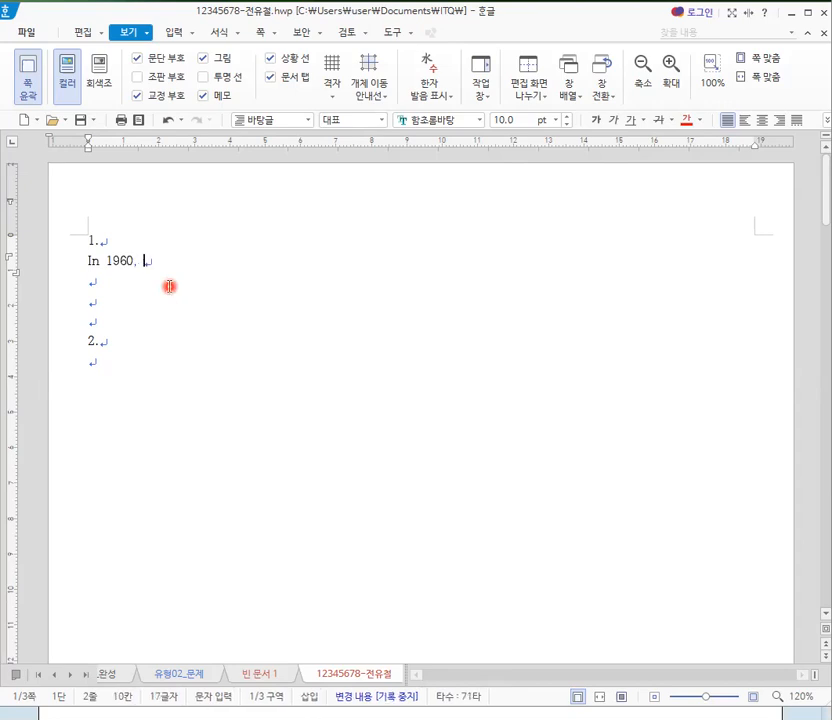
text(public)
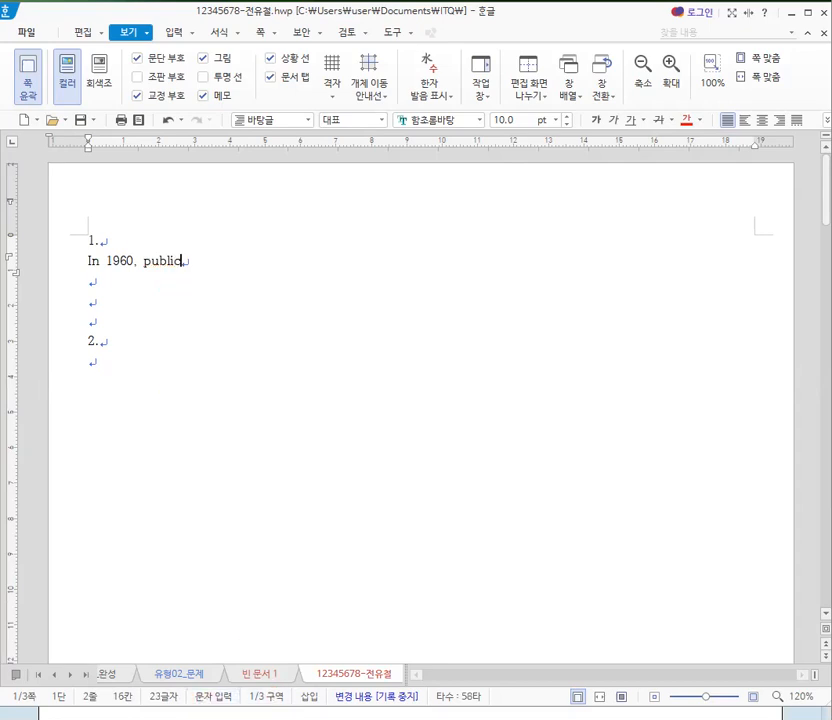
- Switch to the 유형02_문제 document and examine the English and Korean paragraphs under question 1
click(190, 676)
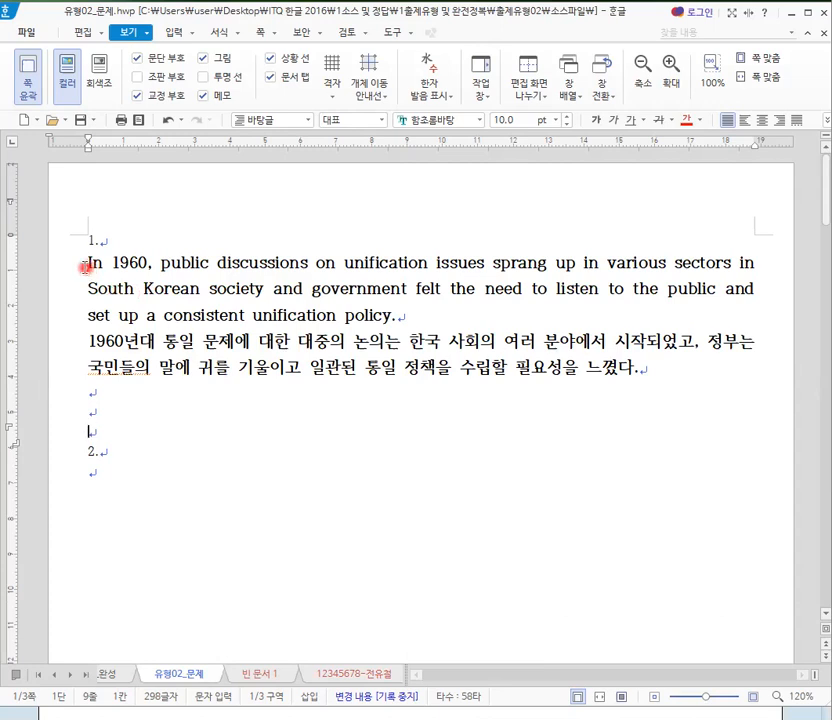
drag(88, 265, 407, 319)
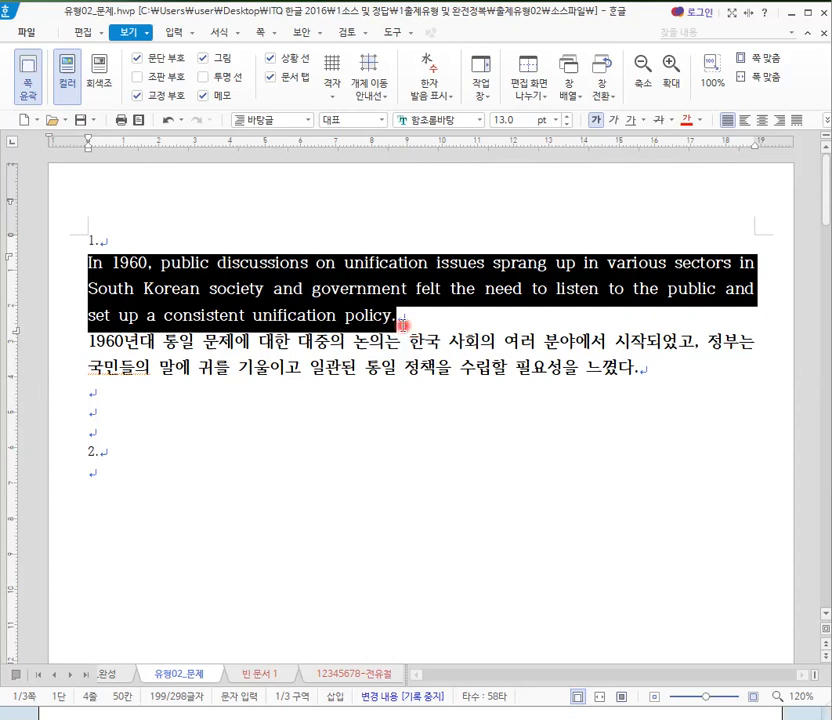
drag(75, 348, 298, 375)
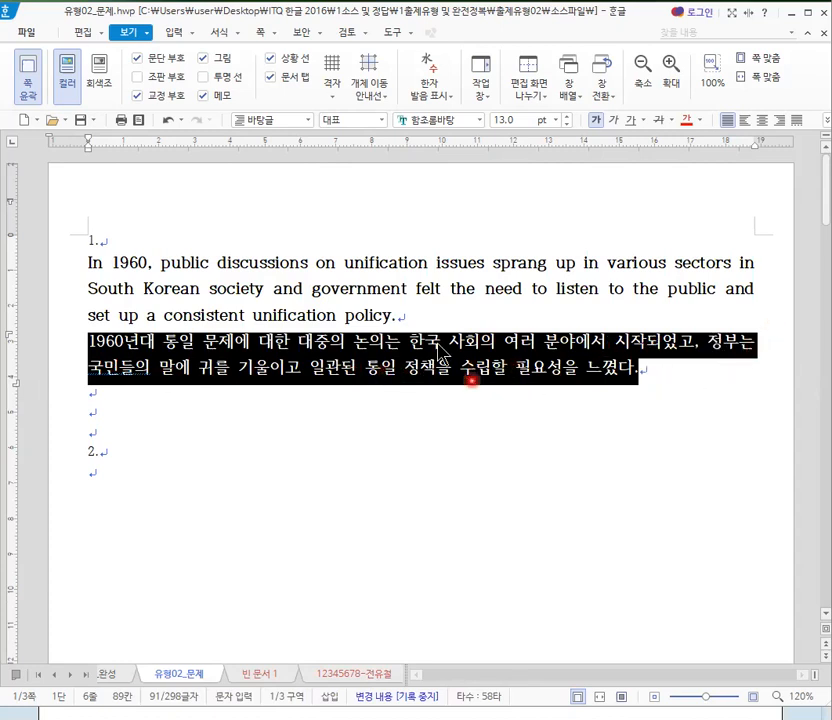
key(ctrl)
key(ctrl)
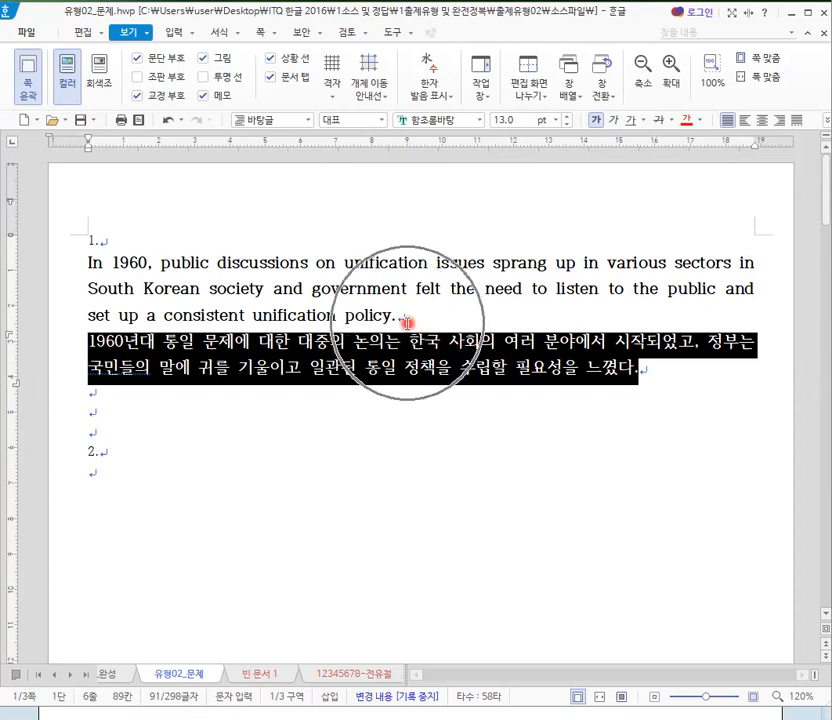
key(ctrl)
key(ctrl)
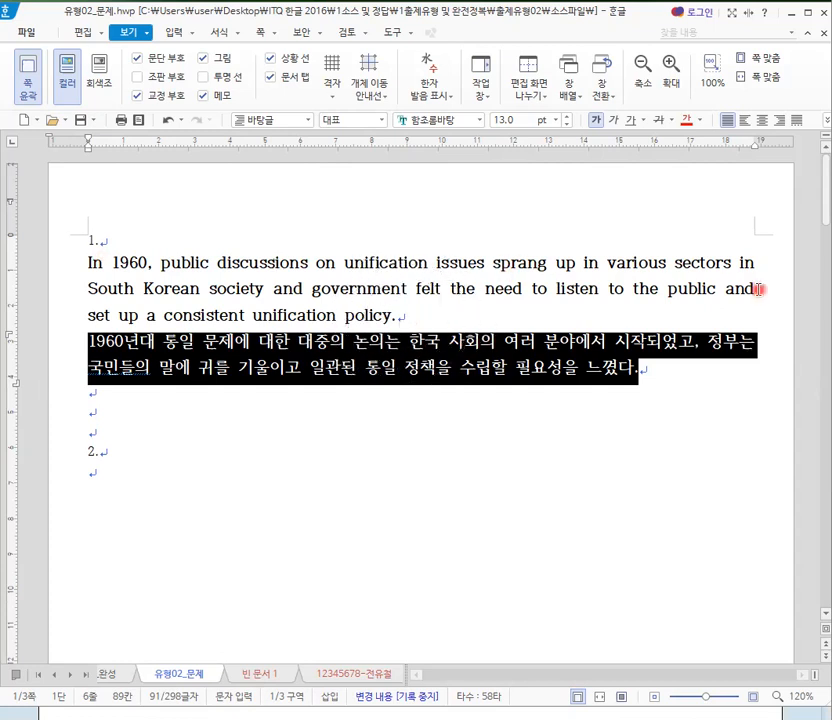
key(ctrl)
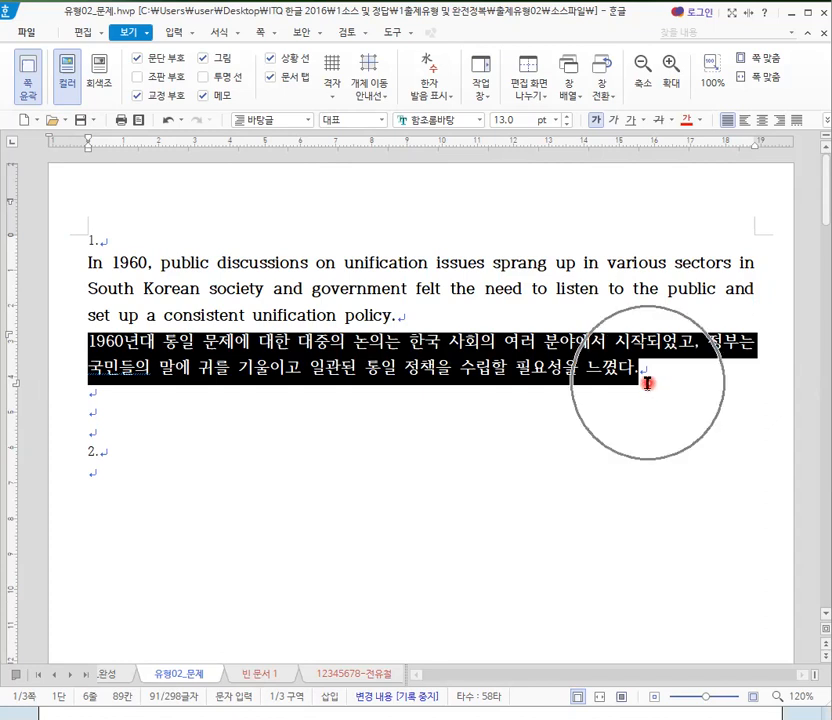
click(348, 316)
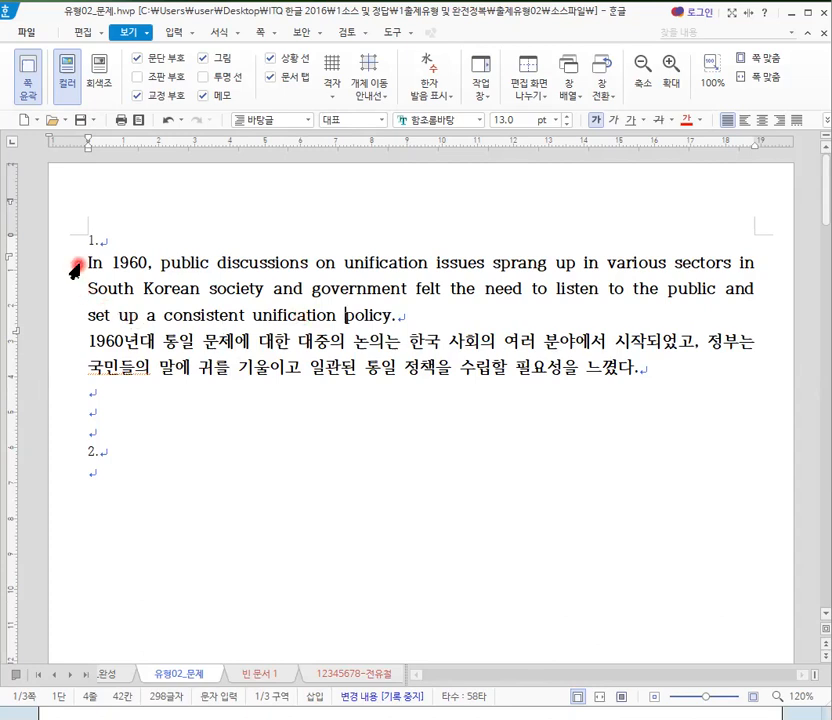
key(ctrl)
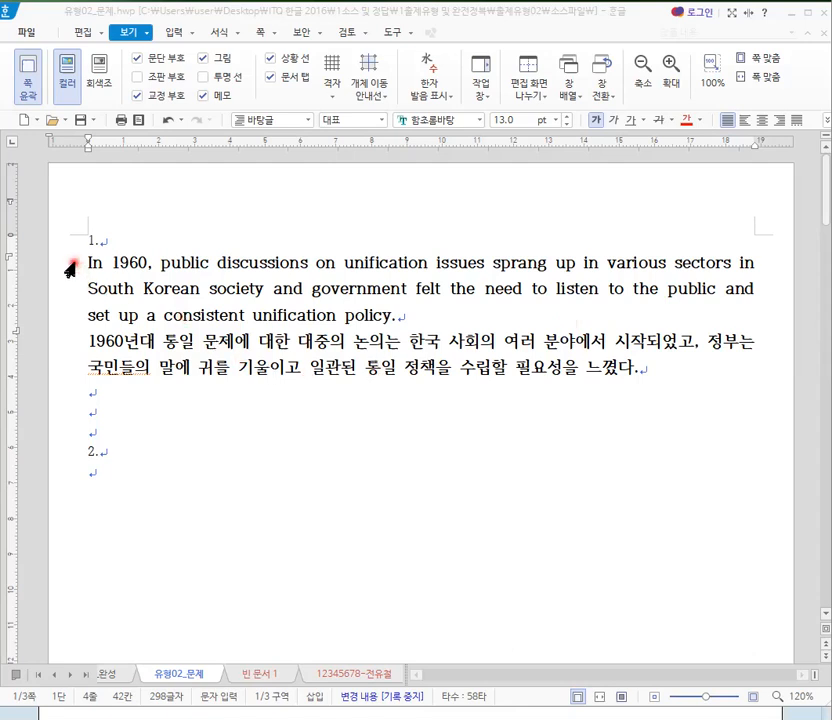
- Select both the English and Korean paragraphs under question 1 and start adding a new style named "unification"
drag(71, 265, 78, 364)
click(198, 233)
drag(93, 262, 400, 289)
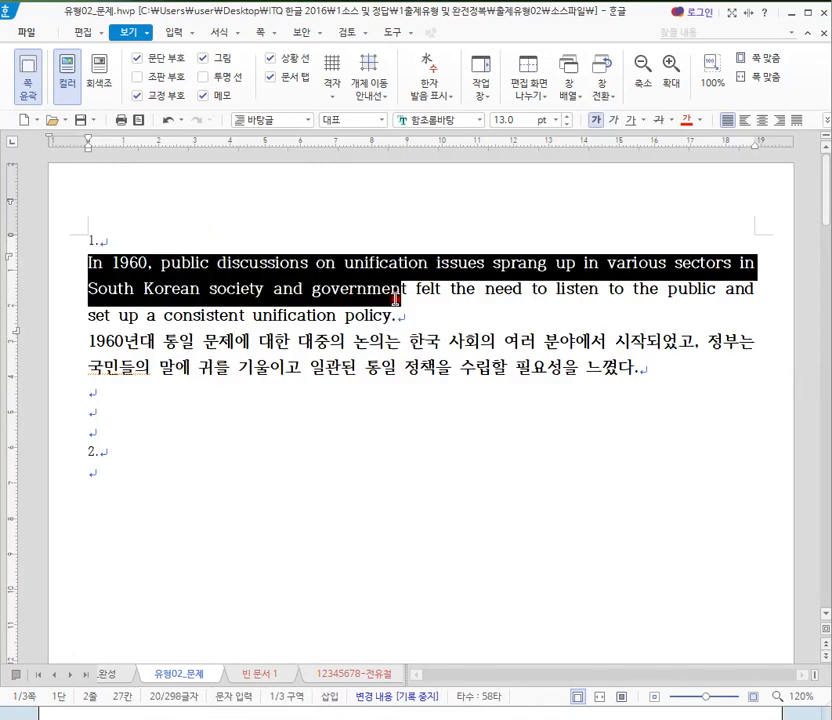
click(72, 265)
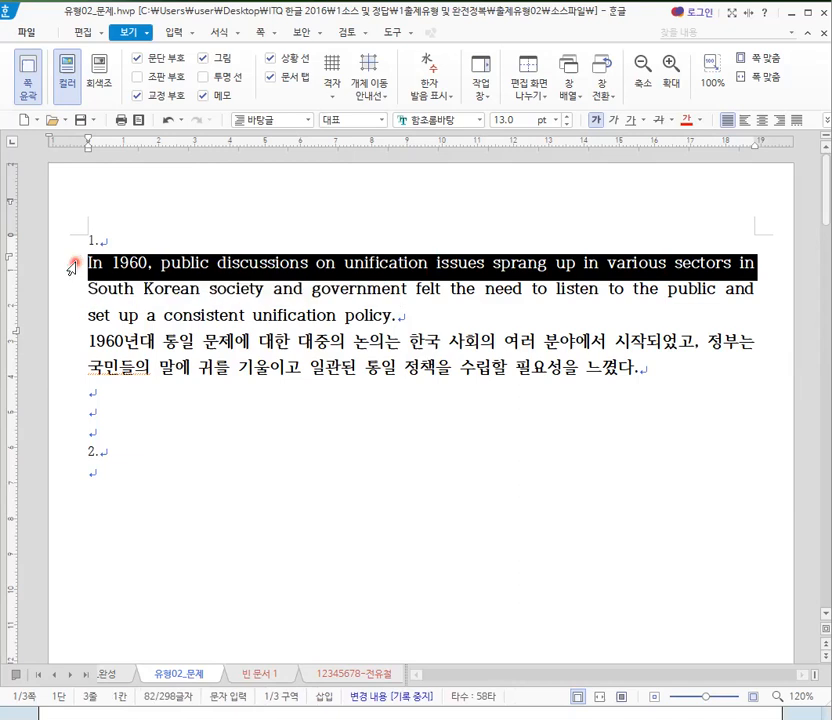
drag(72, 265, 62, 377)
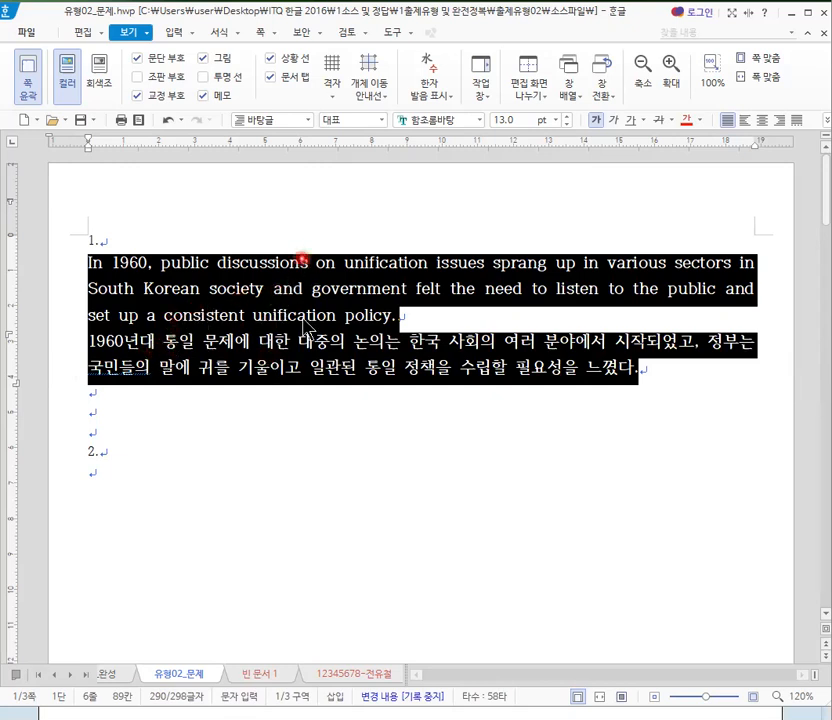
click(220, 33)
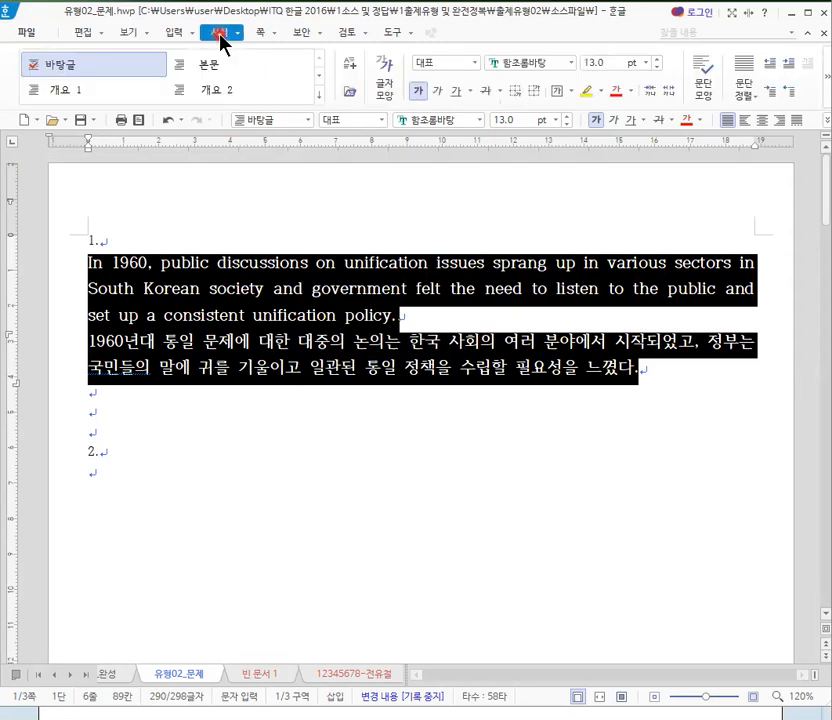
click(353, 70)
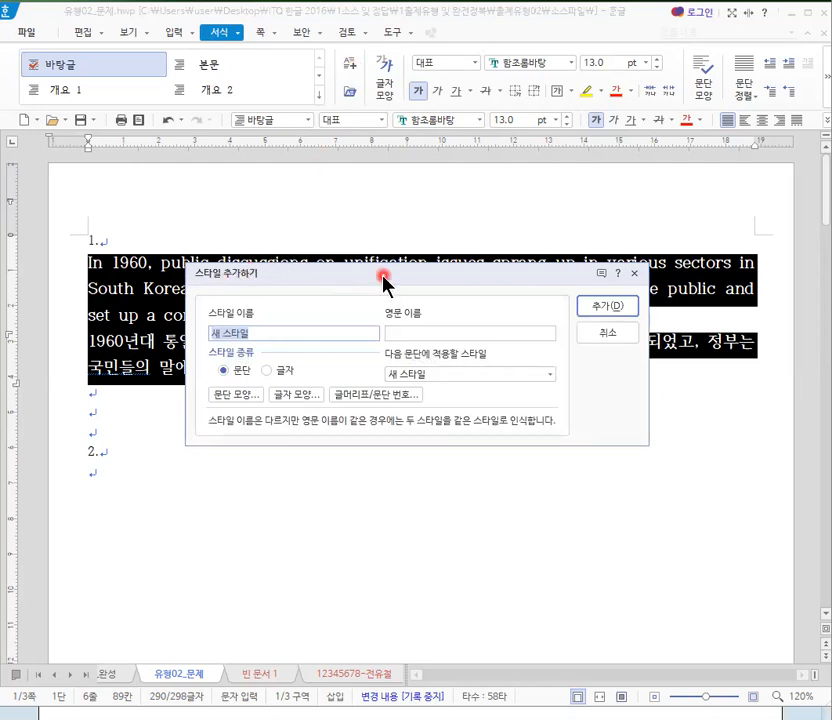
drag(383, 281, 400, 318)
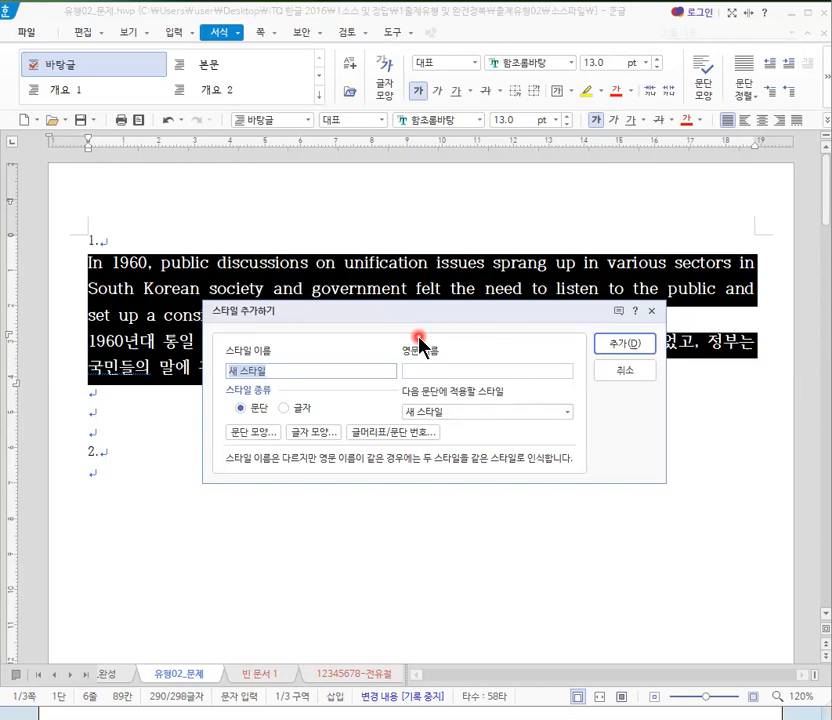
key(BackSpace)
text(unification)
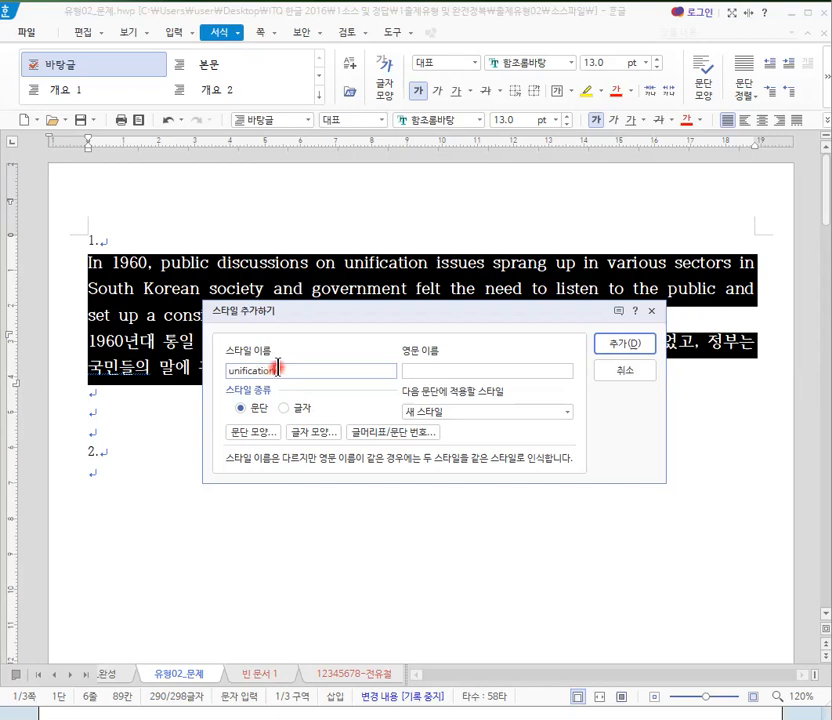
- Set the unification style's paragraph shape to a 15 pt left margin and 10 pt spacing below the paragraph
click(258, 434)
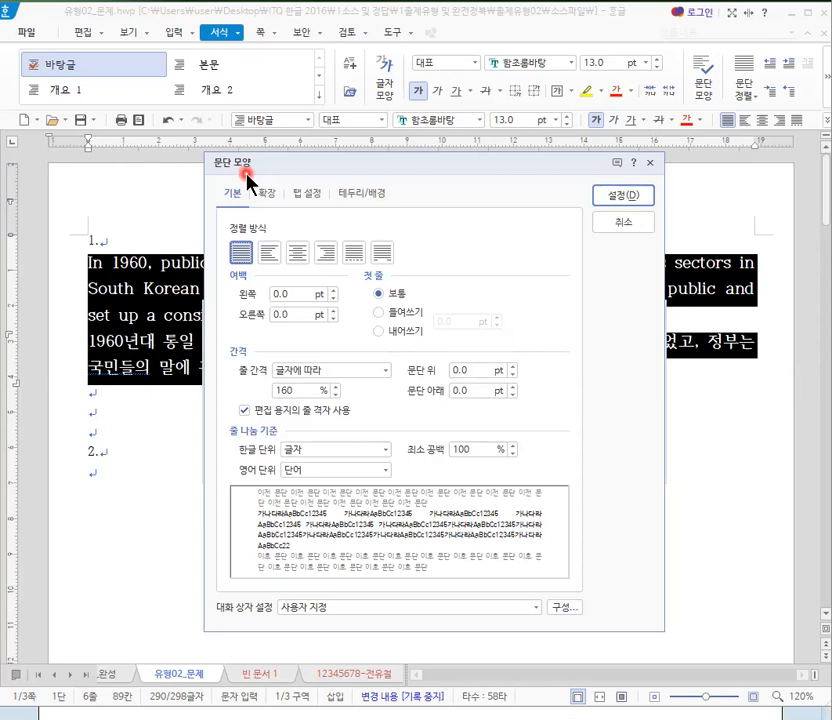
double_click(295, 294)
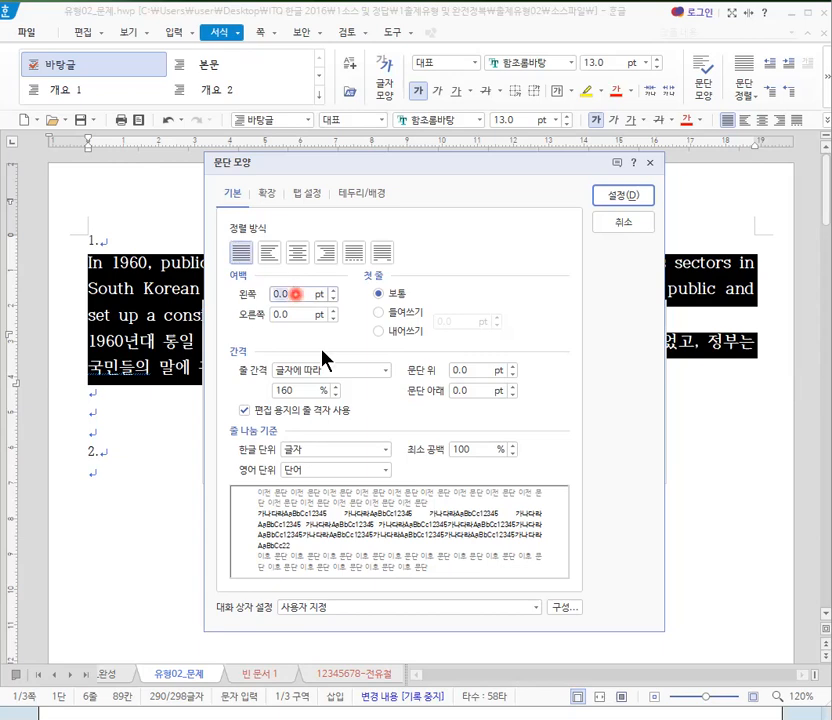
text(15)
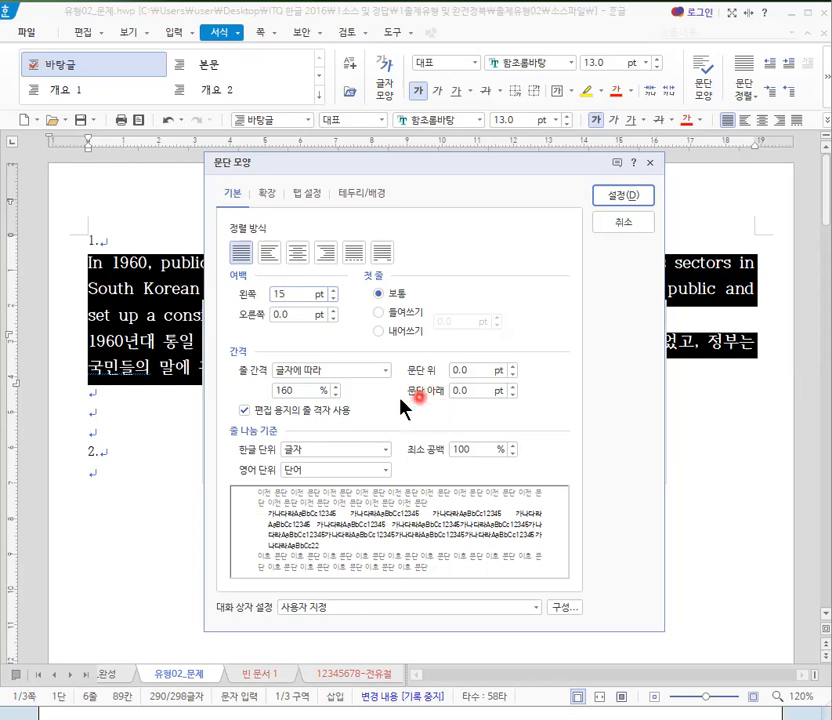
click(461, 391)
double_click(461, 391)
text(10)
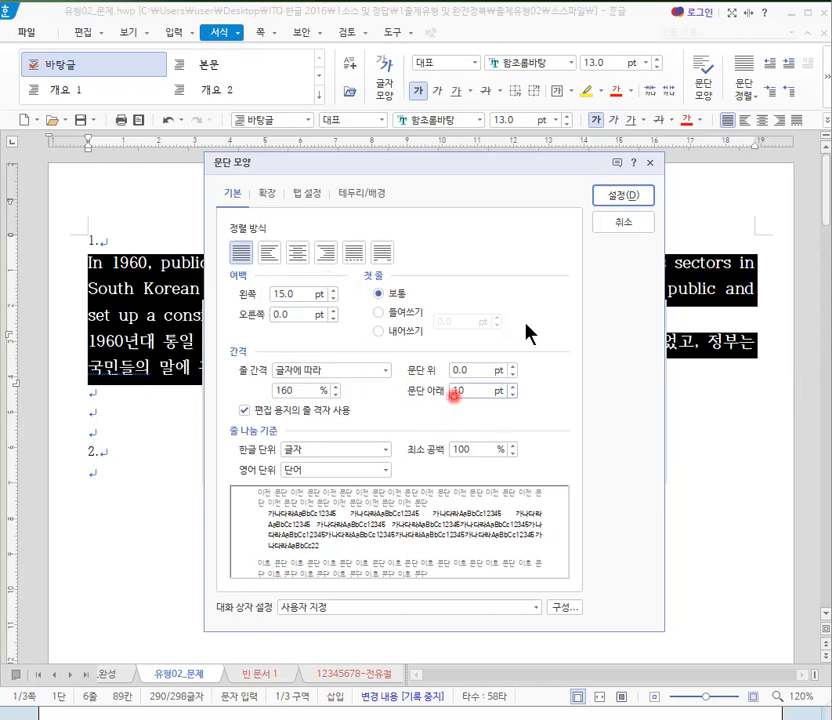
click(621, 196)
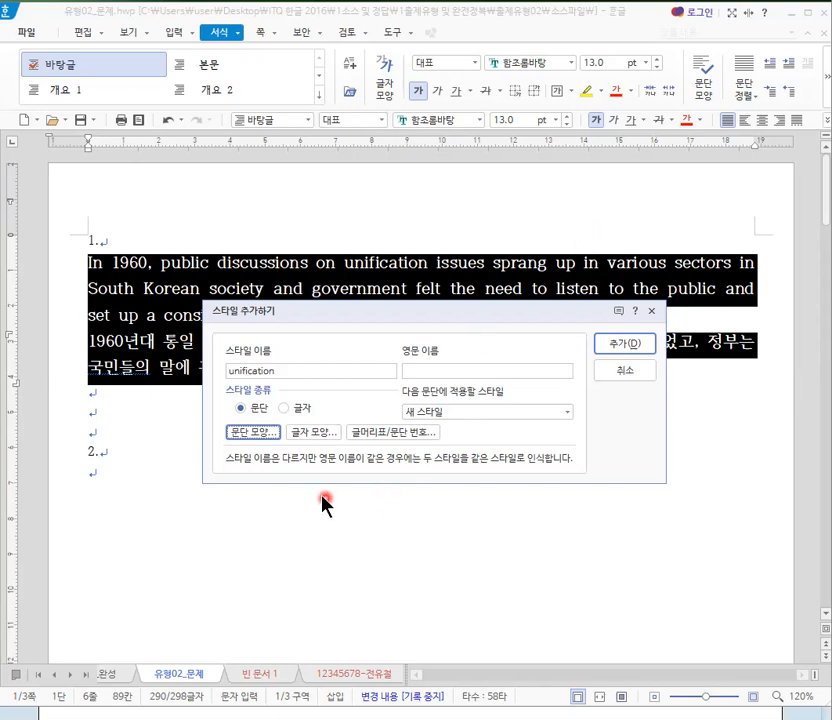
- In the unification style's character shape, set the font for 한글 text to 돋움
click(316, 433)
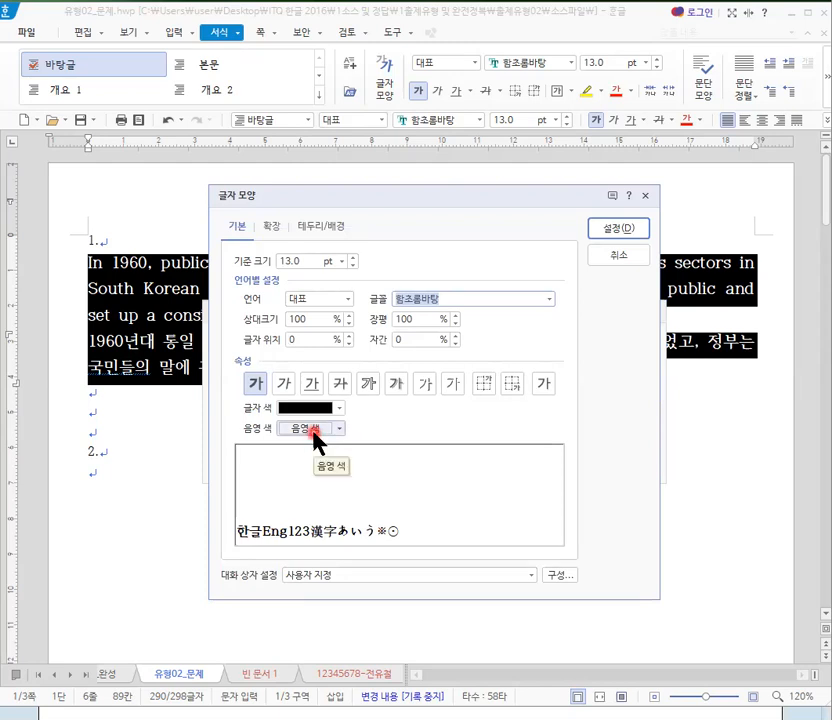
click(349, 300)
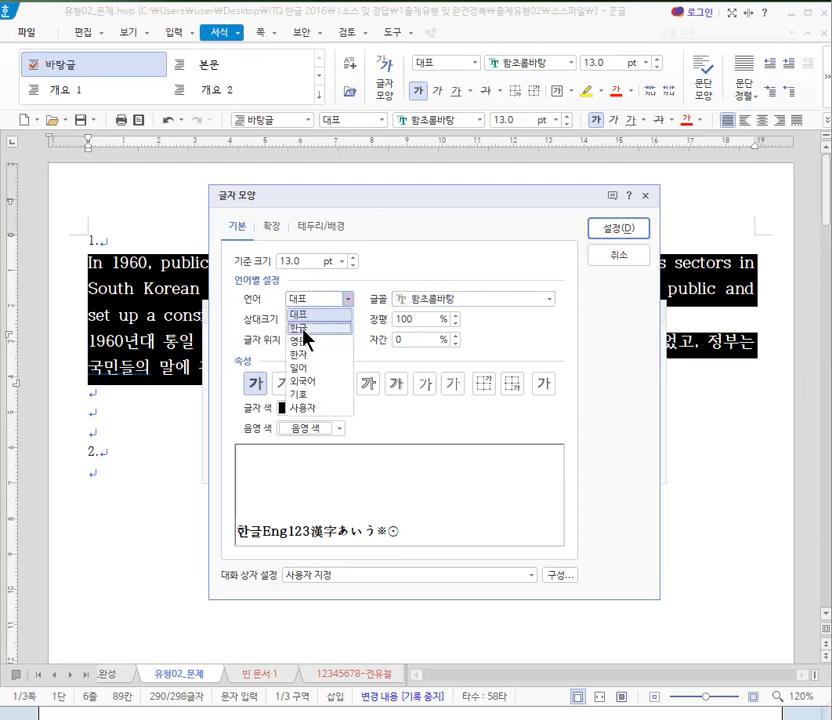
click(303, 327)
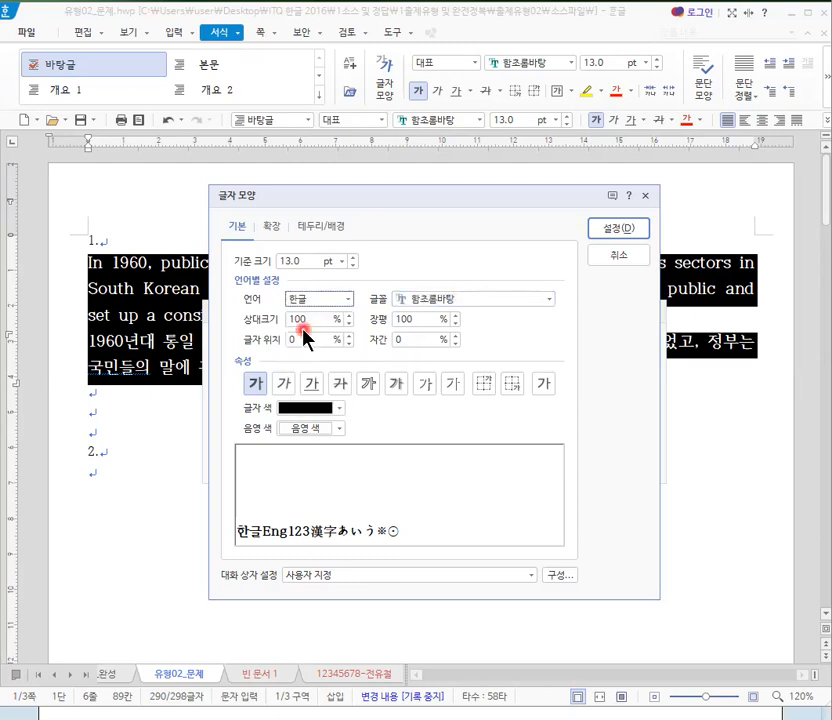
click(426, 298)
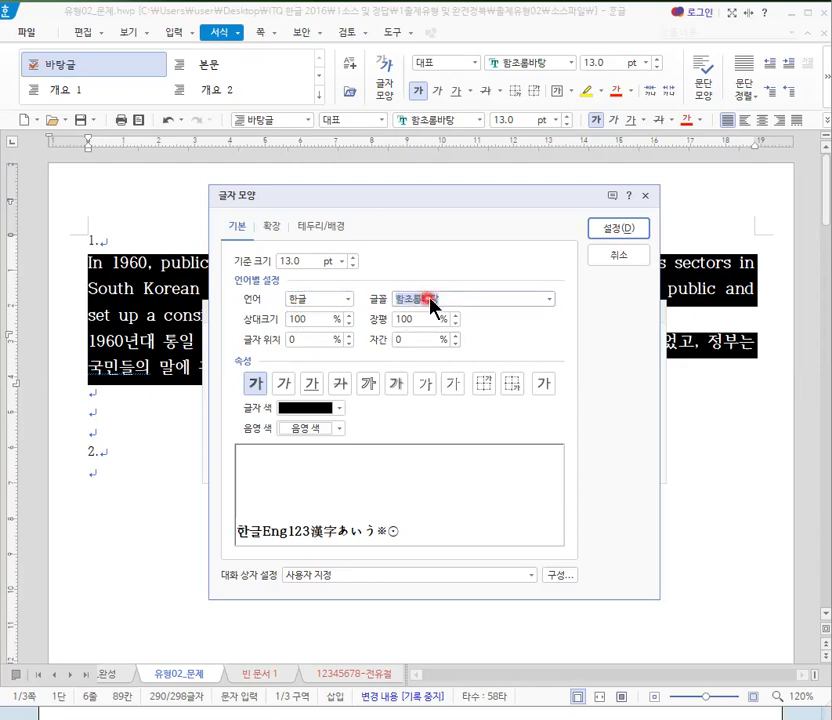
text(ehe)
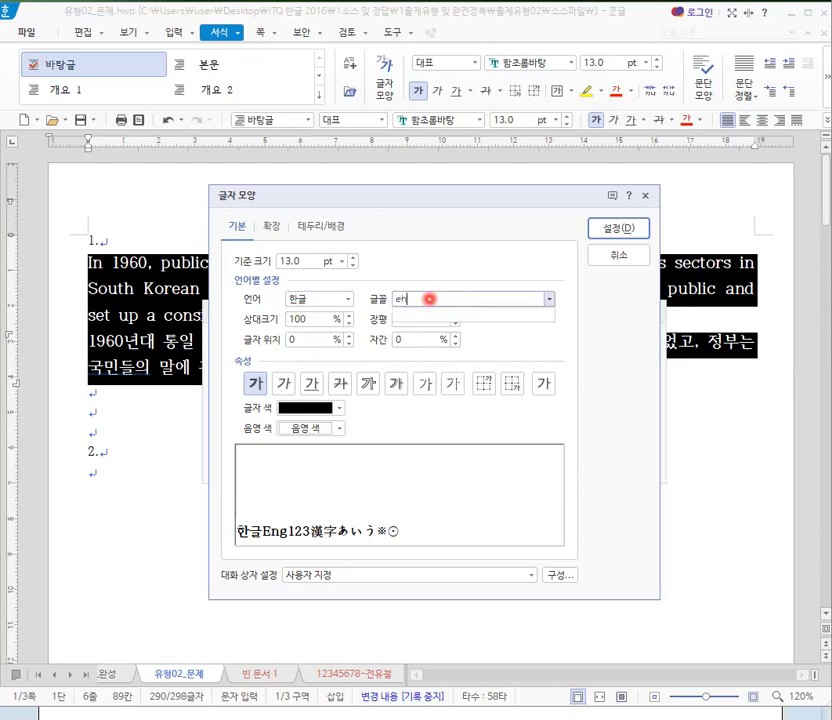
key(BackSpace)
key(BackSpace)
key(BackSpace)
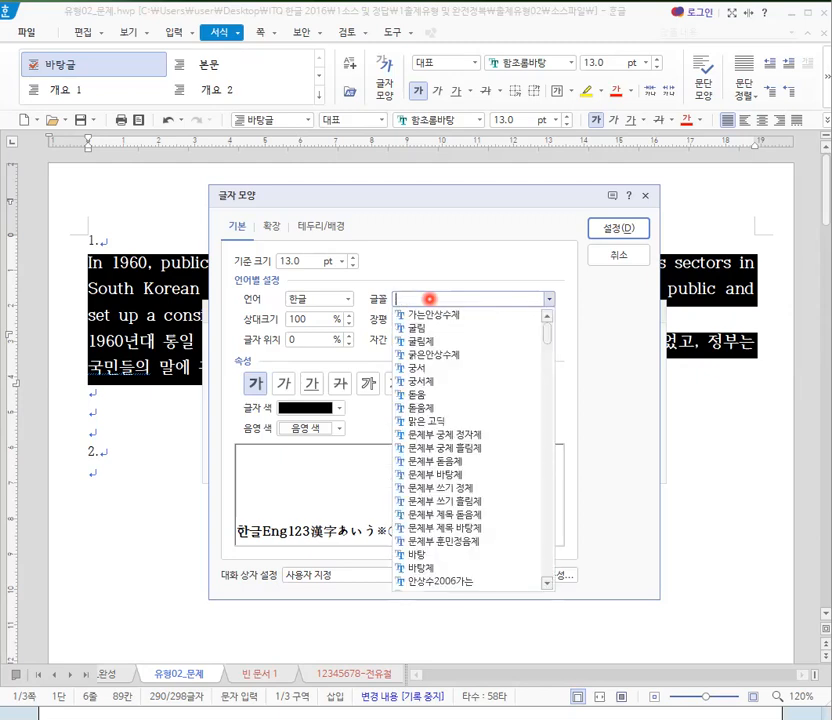
text(돋움)
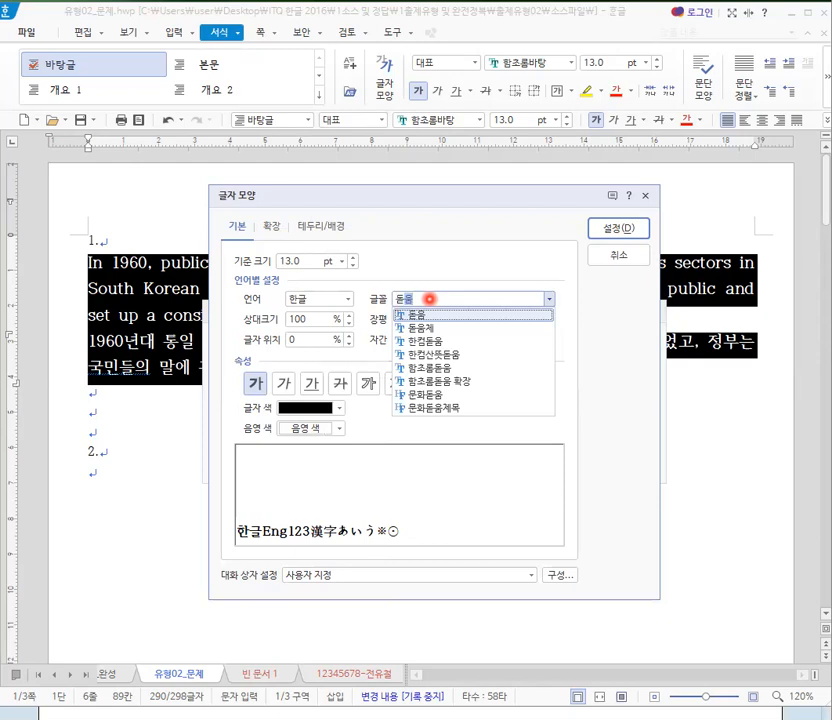
key(Return)
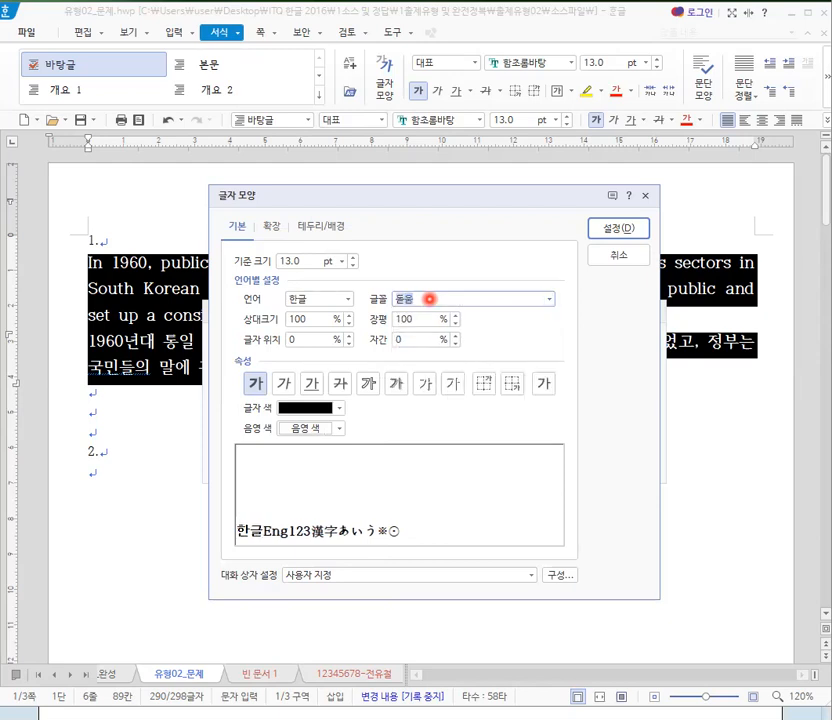
- Set the style's base font size to 10 pt, and its 한글 character width (장평) to 95% and spacing (자간) to 5%
click(303, 263)
click(303, 265)
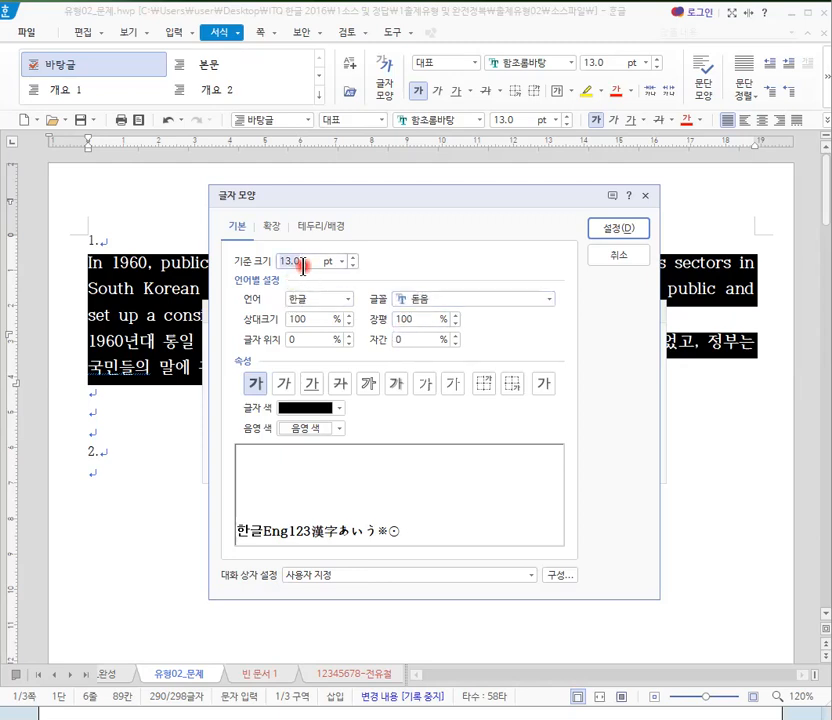
text(10)
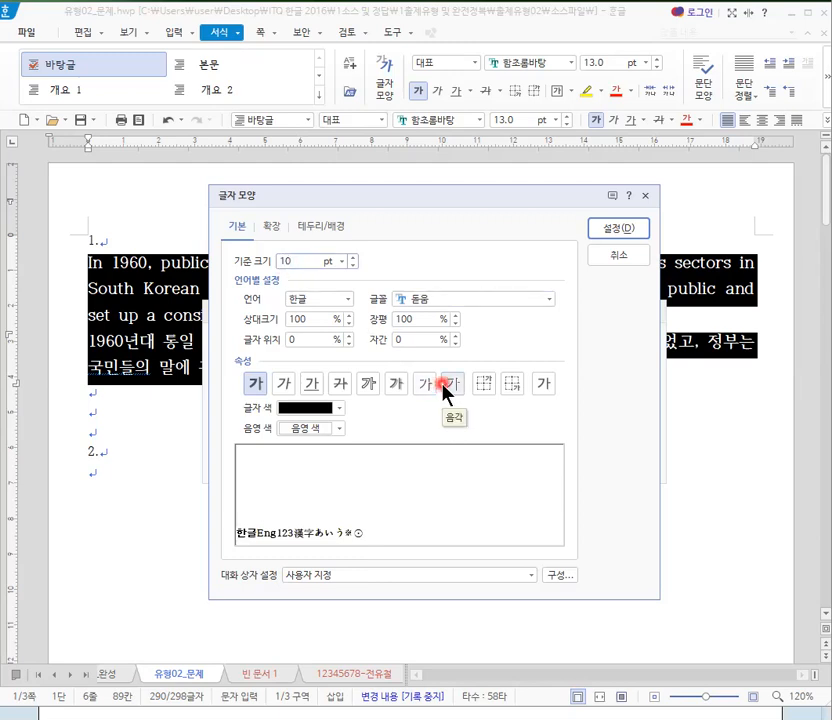
click(406, 320)
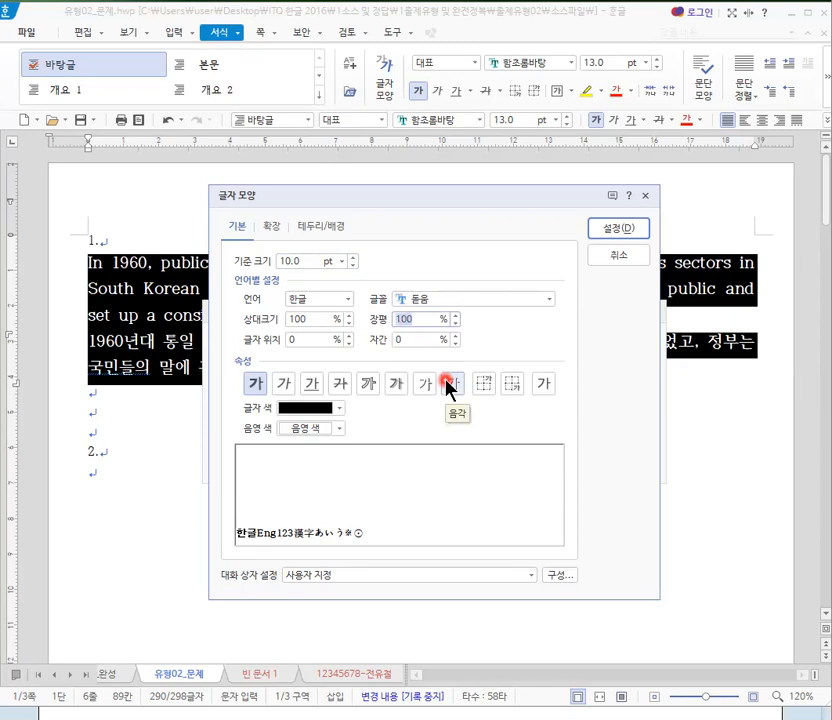
text(95)
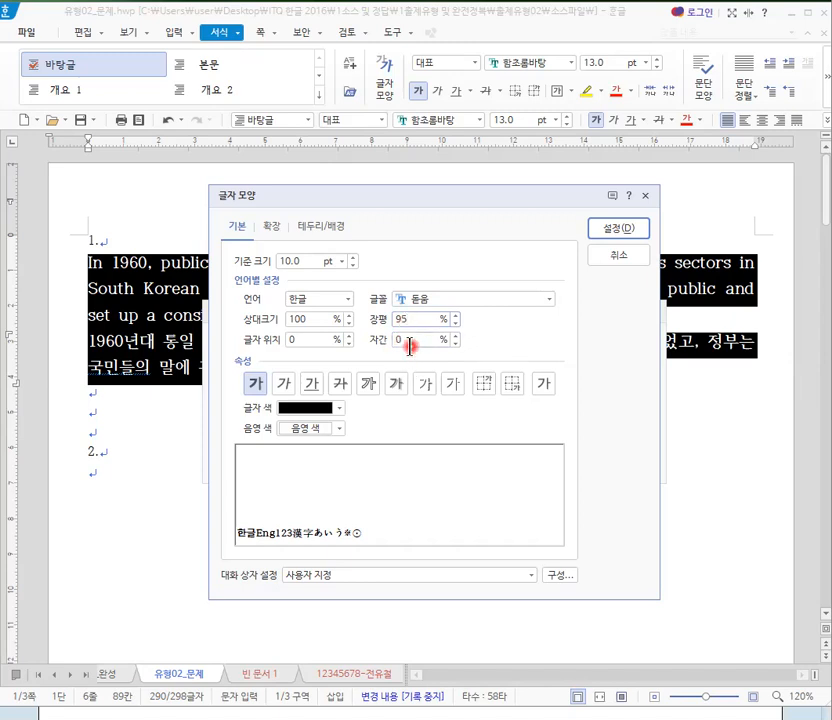
double_click(408, 341)
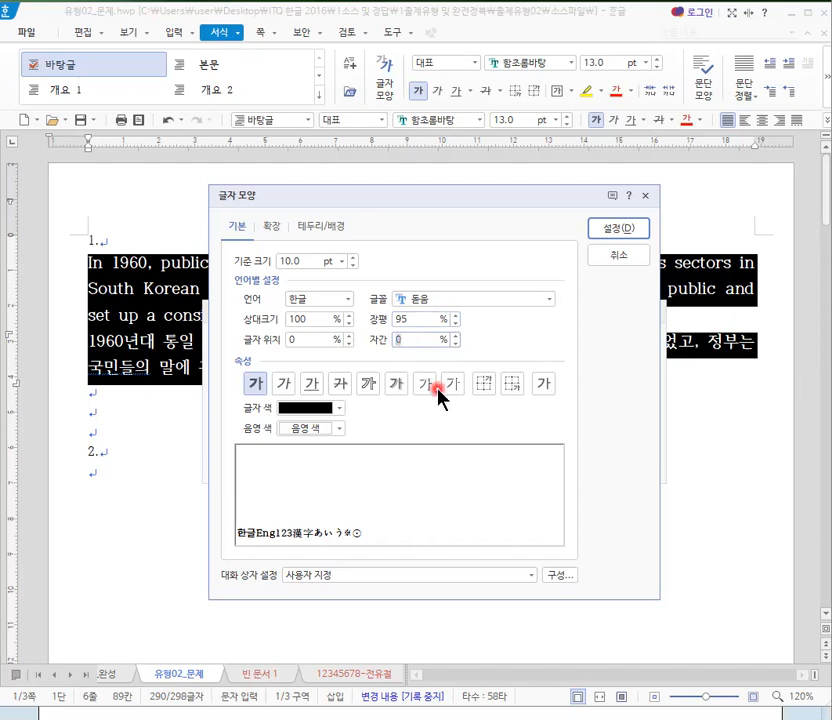
text(5)
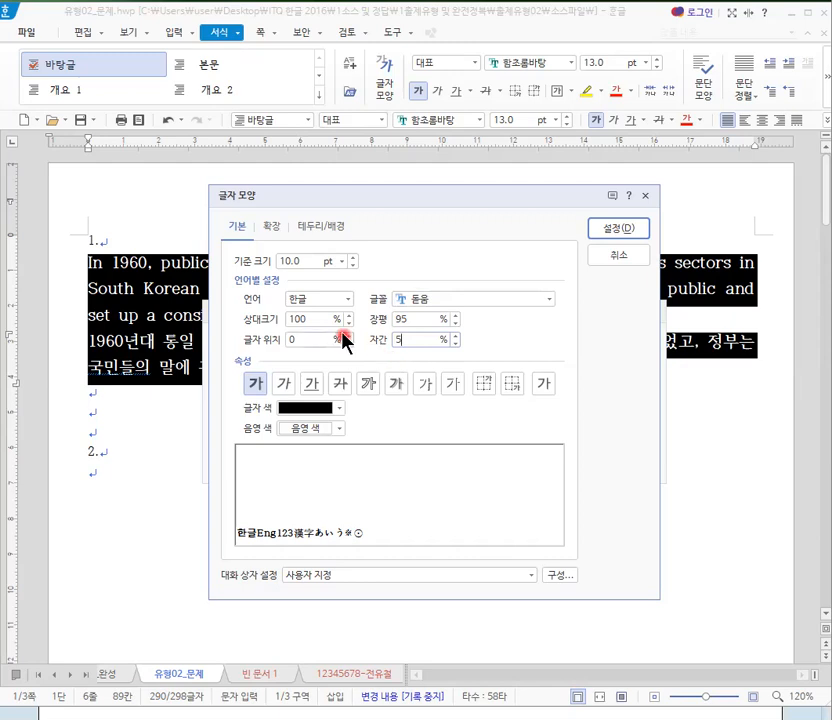
- For 영문 text in the style's character shape, set the font to 굴림 and the character width (장평) to 95%
click(347, 299)
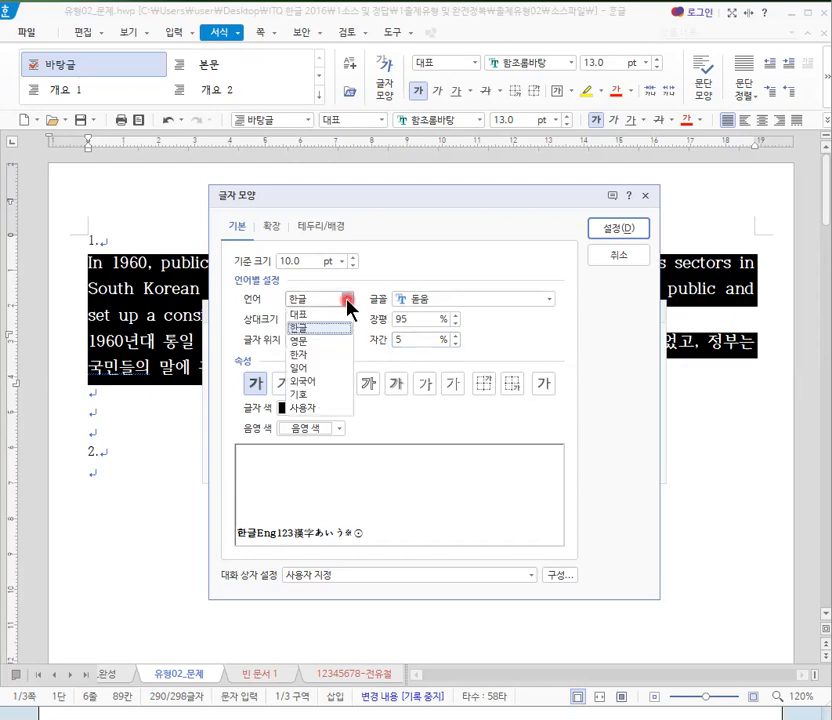
click(317, 341)
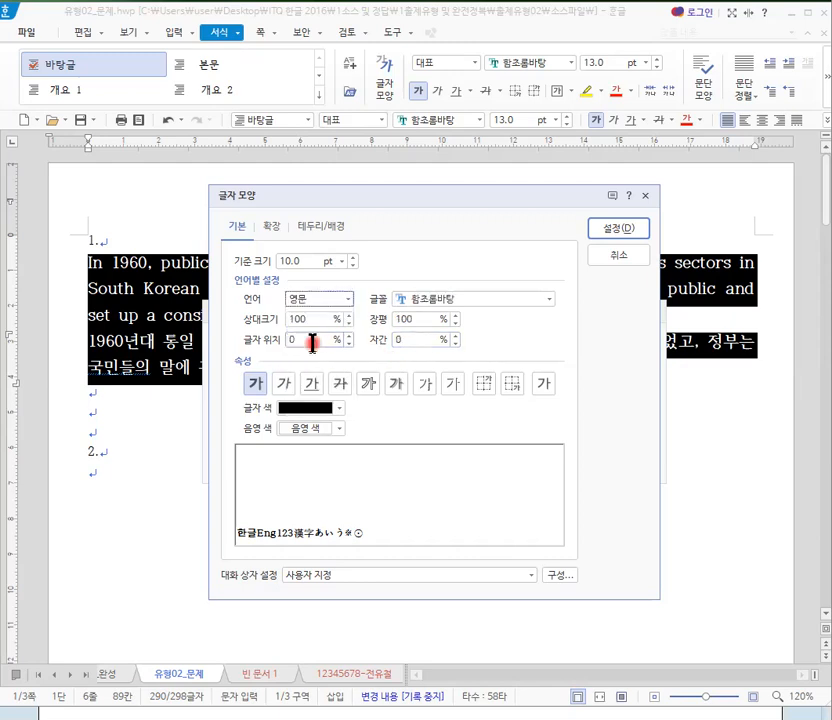
click(432, 298)
text(굴림)
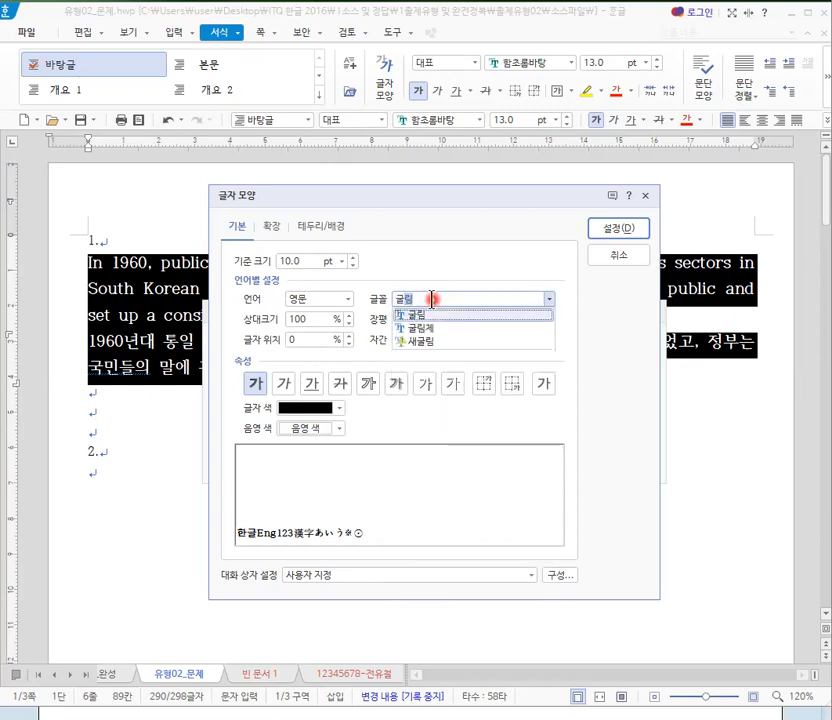
key(Return)
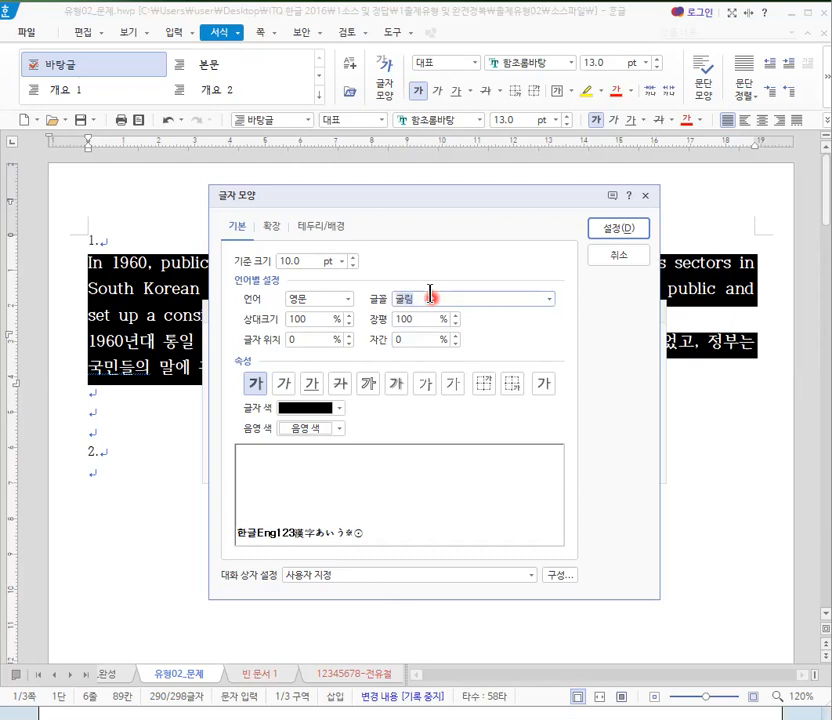
double_click(421, 320)
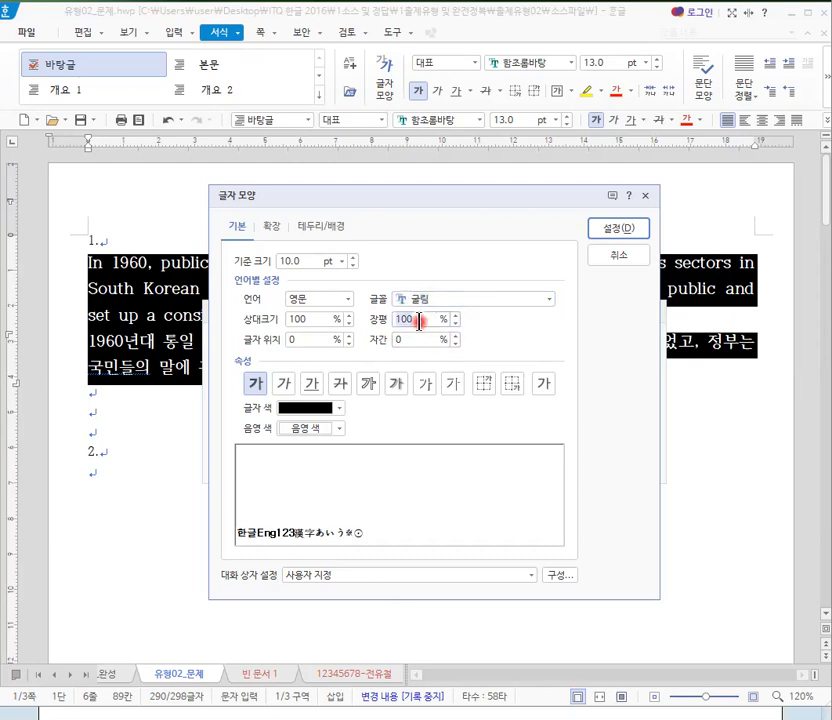
text(95)
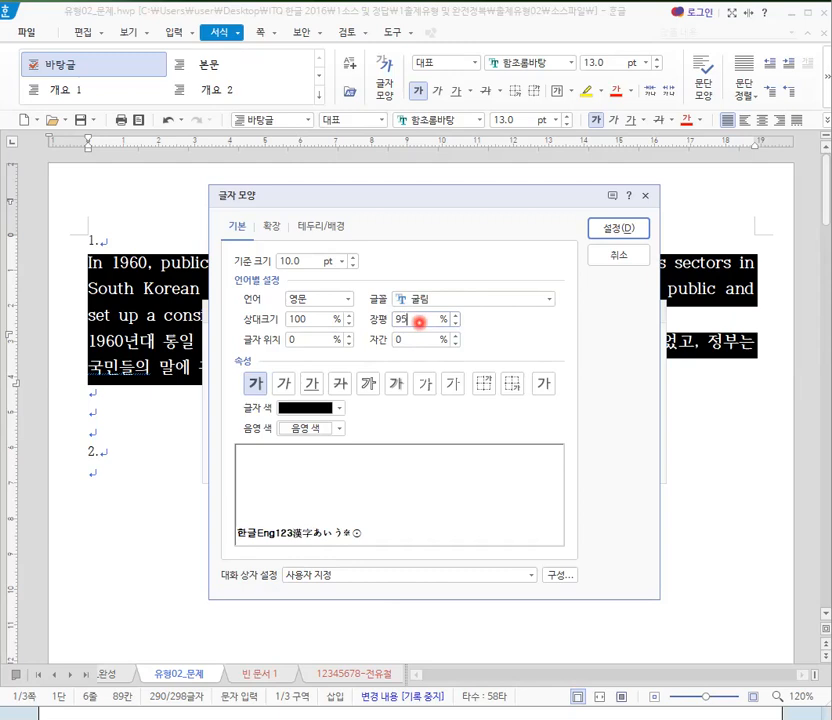
key(Return)
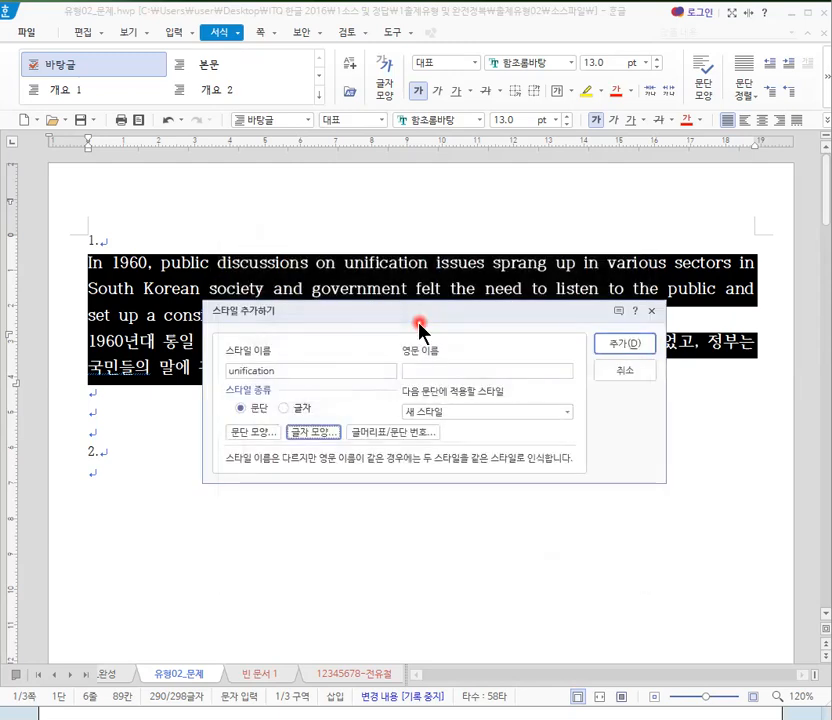
- Reopen the style's character shape and set the 영문 character spacing (자간) to 5%
click(312, 433)
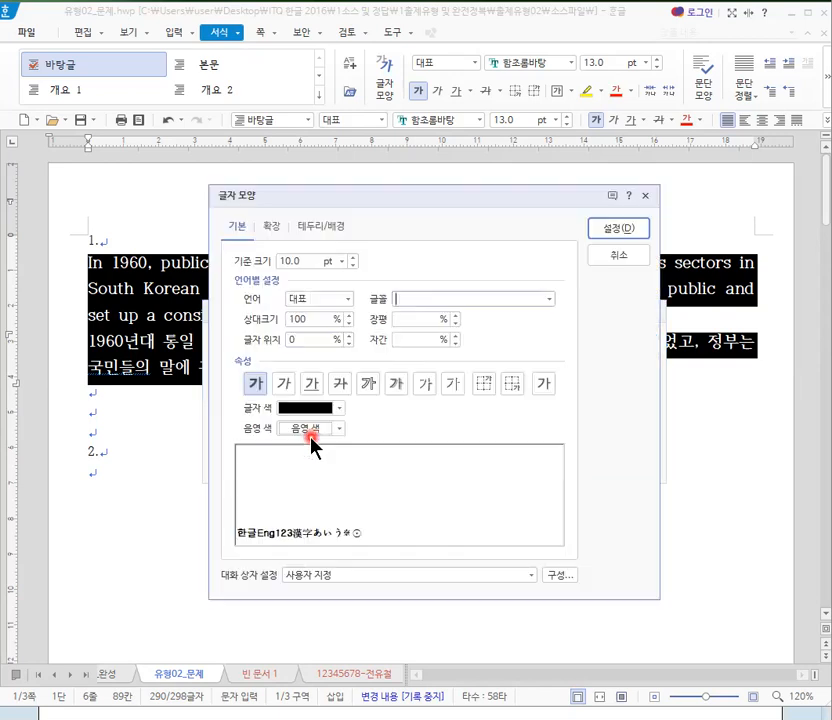
click(349, 298)
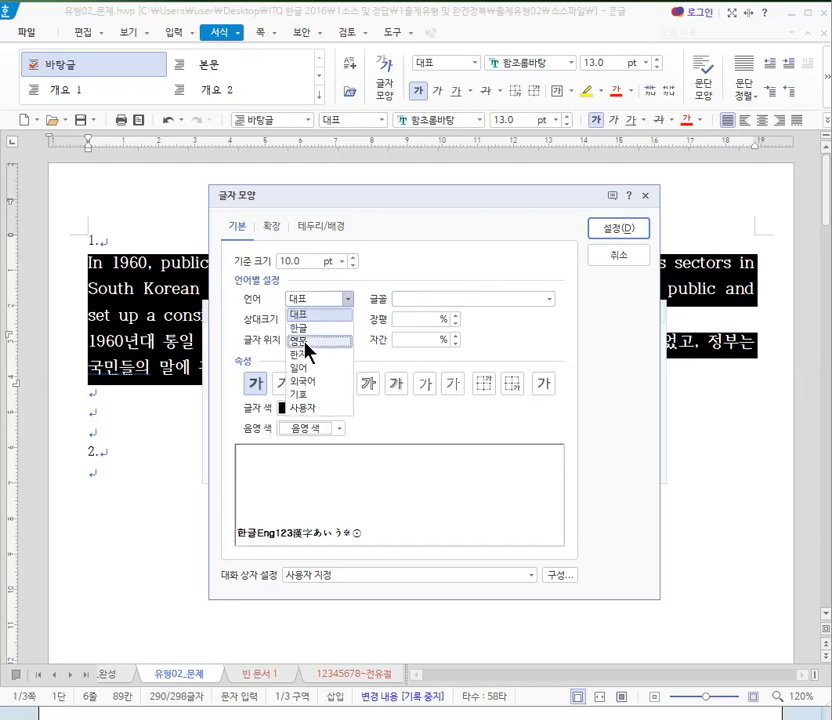
click(305, 341)
click(430, 341)
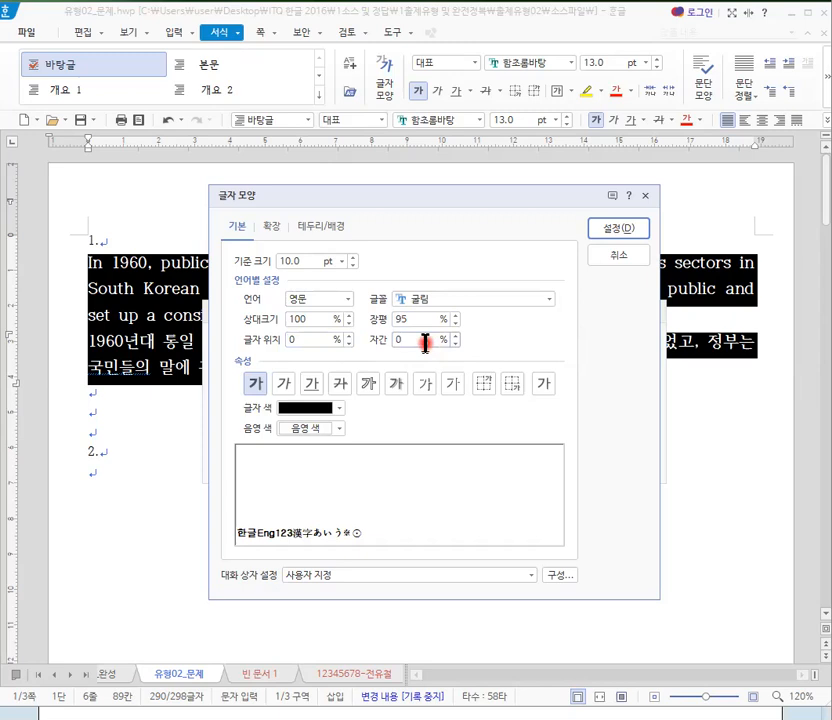
drag(425, 342, 383, 337)
text(5)
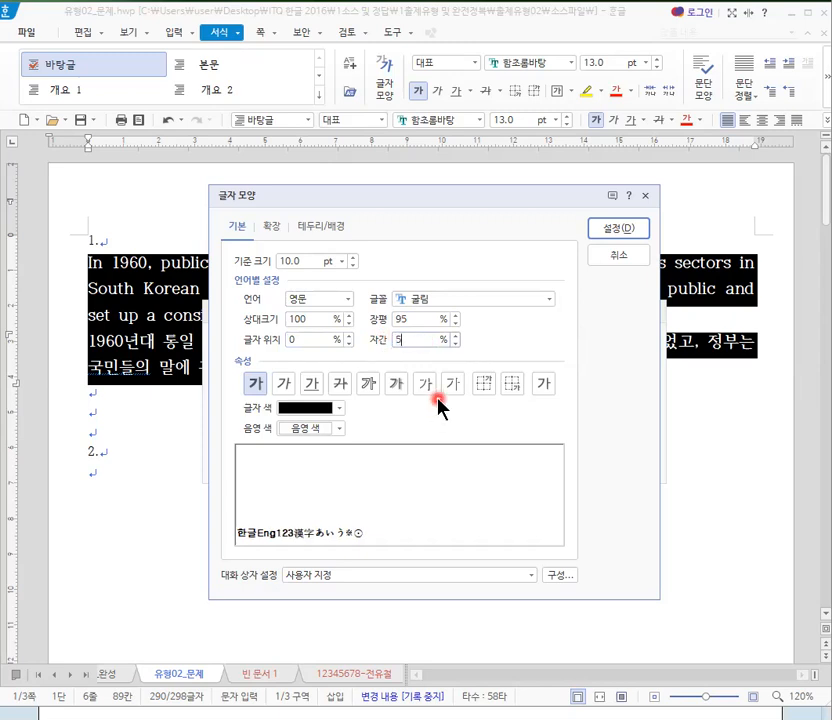
click(298, 339)
click(366, 385)
click(316, 339)
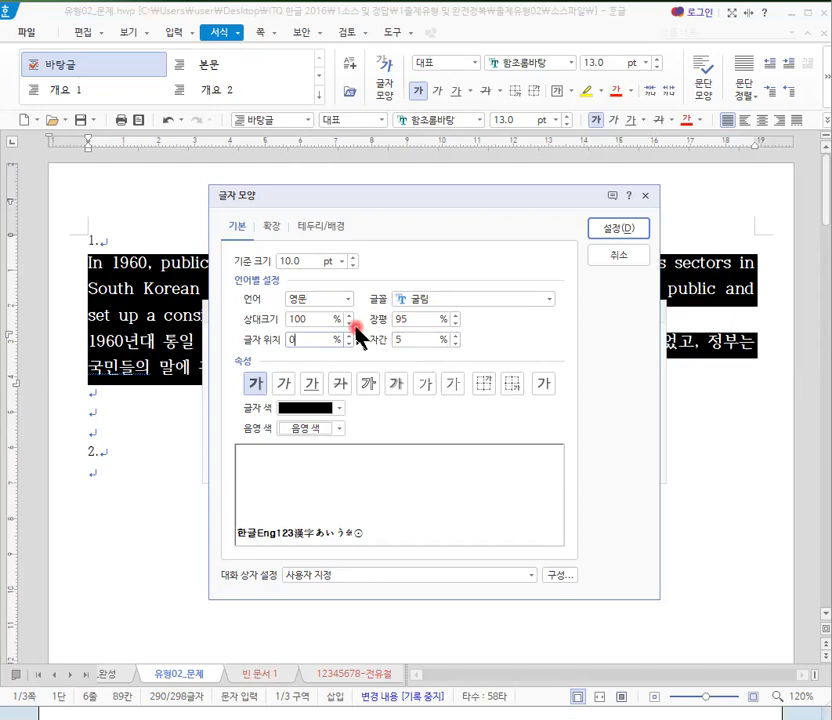
- Check the 한글 font, width and spacing settings and accept the style's character shape
click(348, 299)
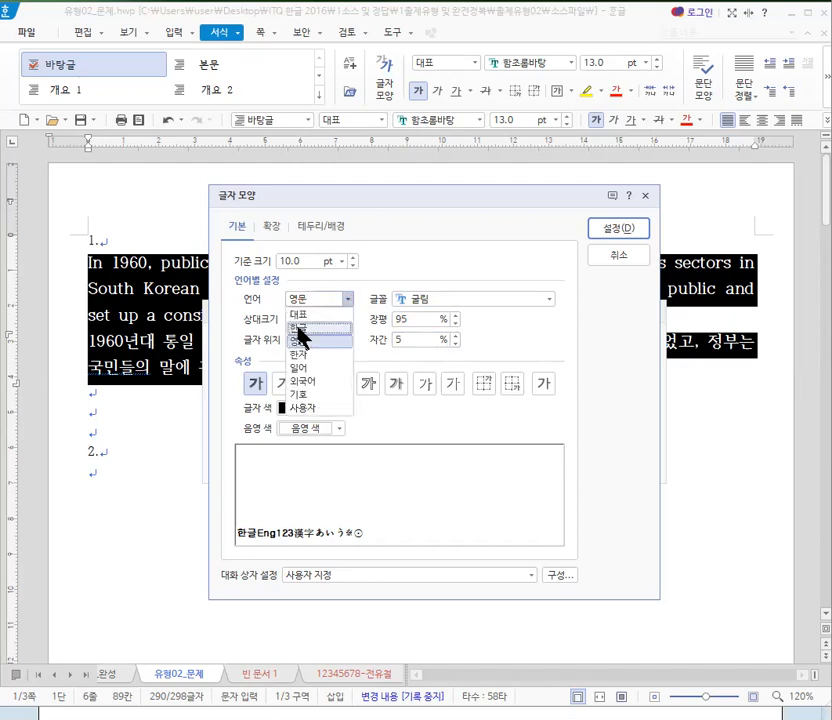
click(300, 326)
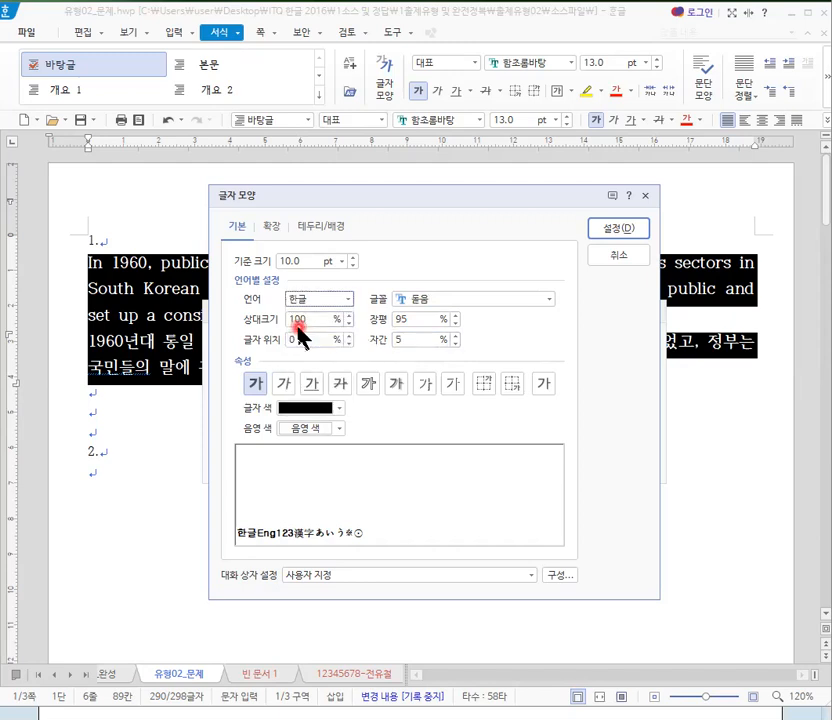
click(414, 327)
click(403, 343)
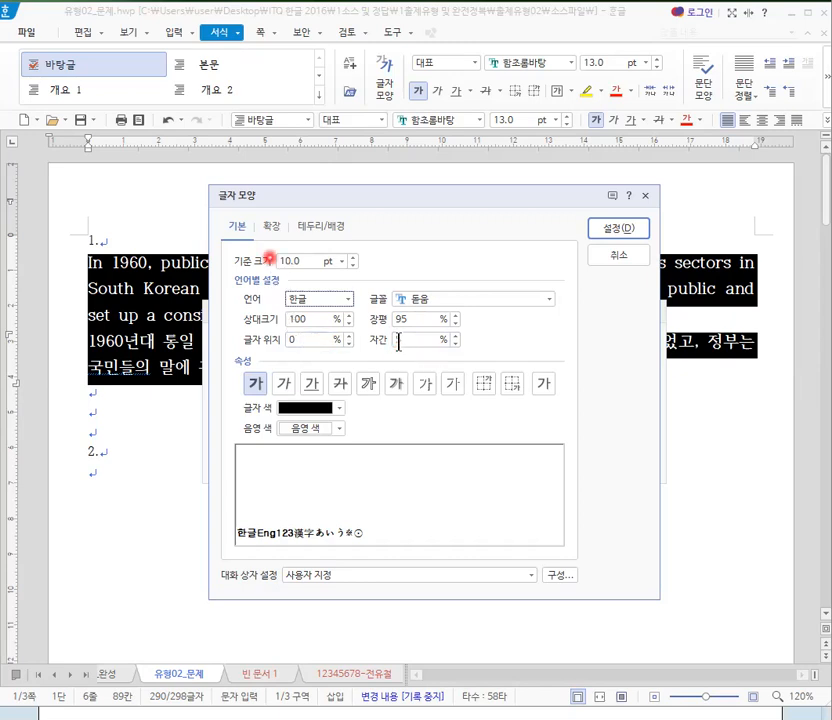
click(619, 230)
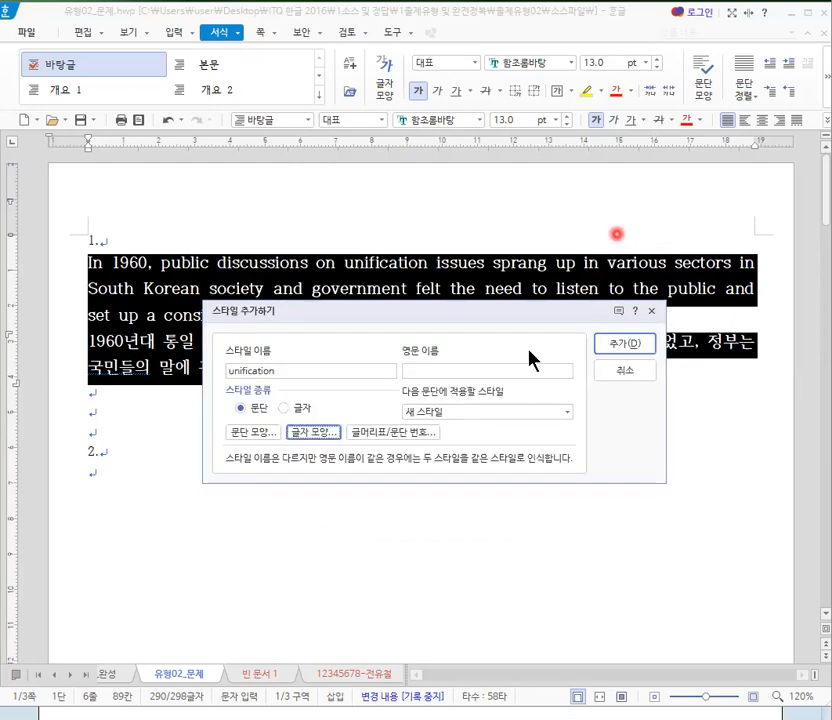
- Change the new style's name to unification1 and add it to the document's styles
click(614, 346)
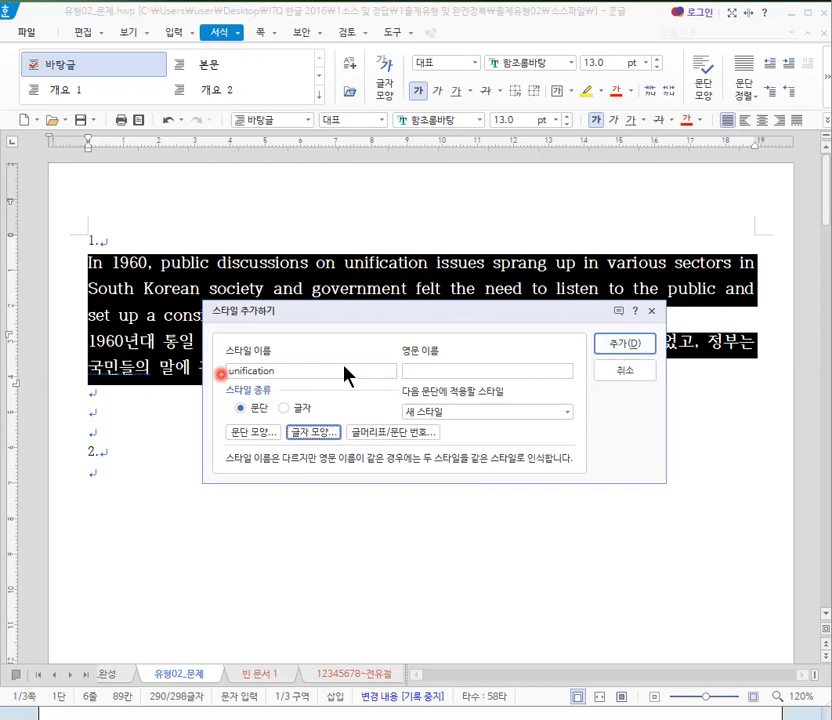
click(615, 351)
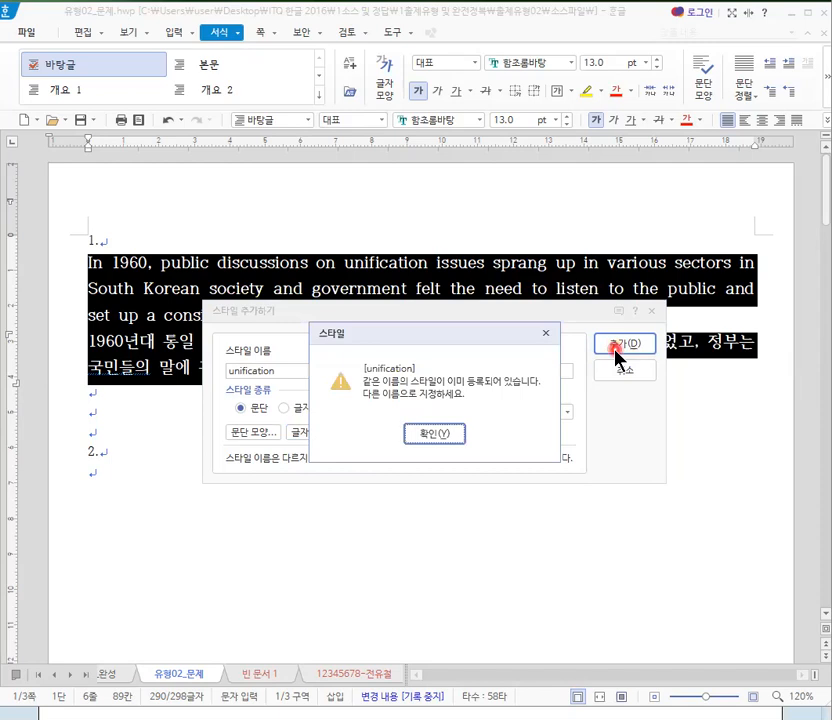
click(456, 436)
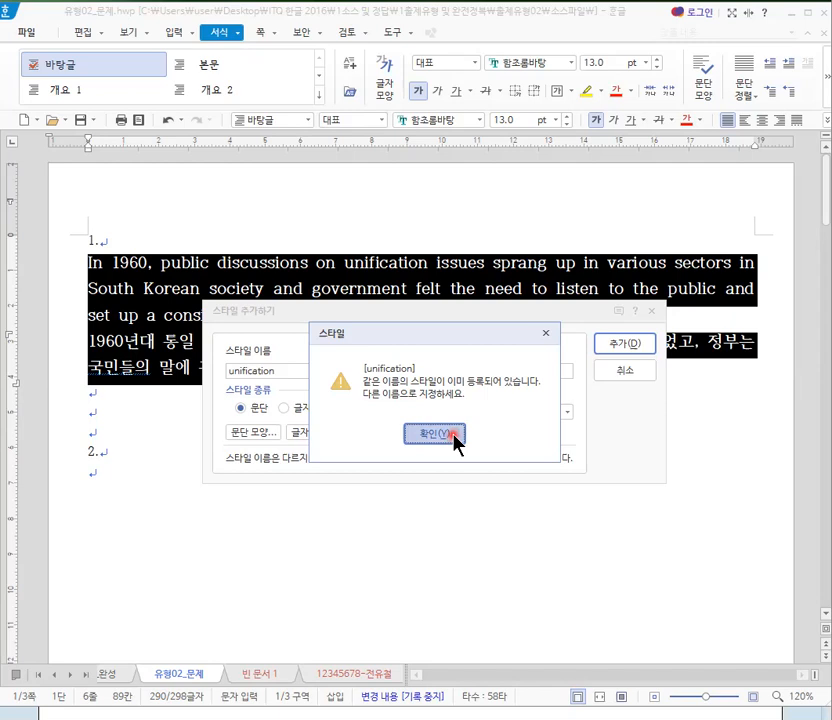
click(452, 435)
click(287, 370)
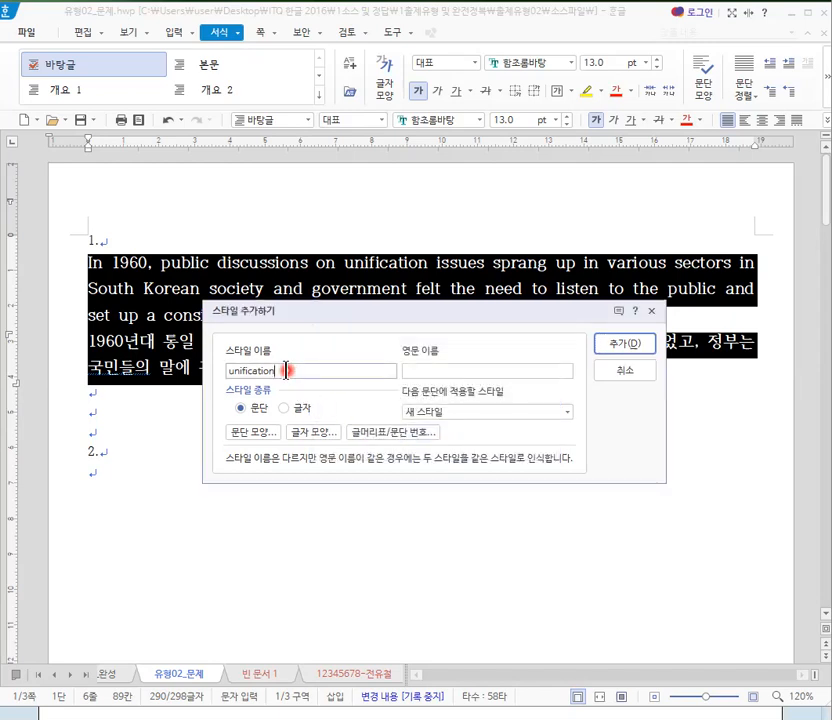
text(1)
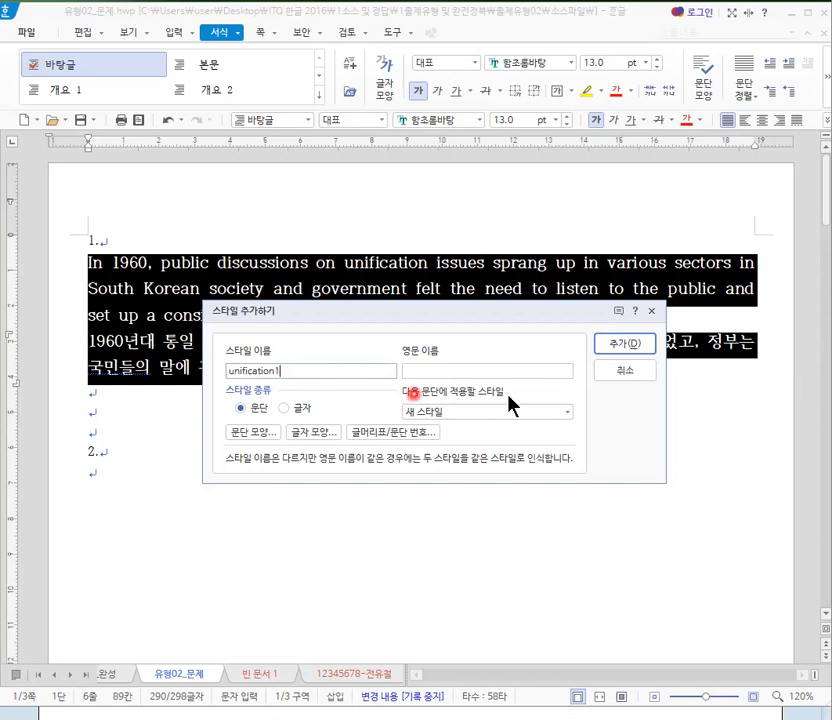
click(632, 346)
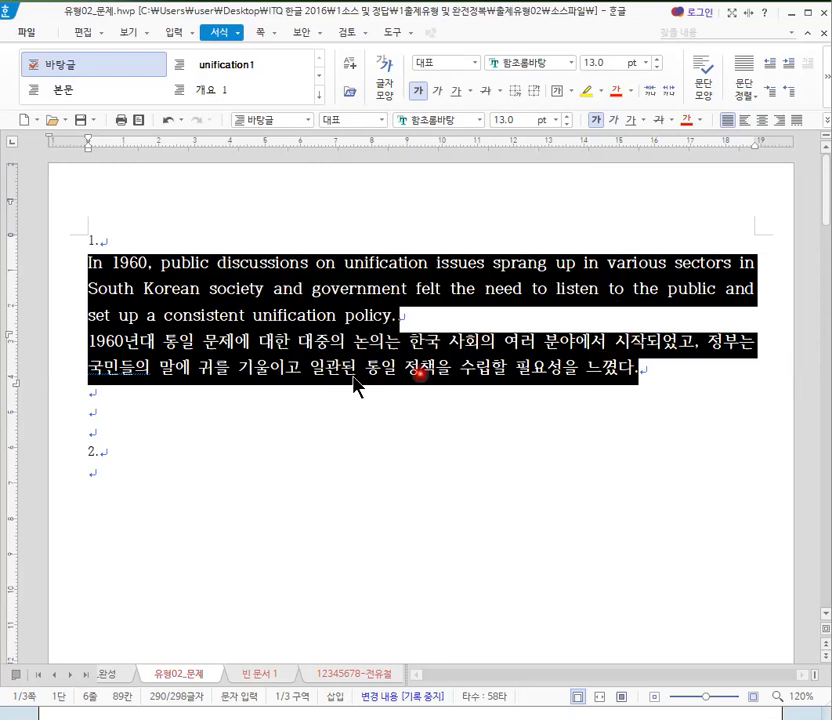
- Apply the unification1 style to both selected paragraphs, and undo that application
click(240, 68)
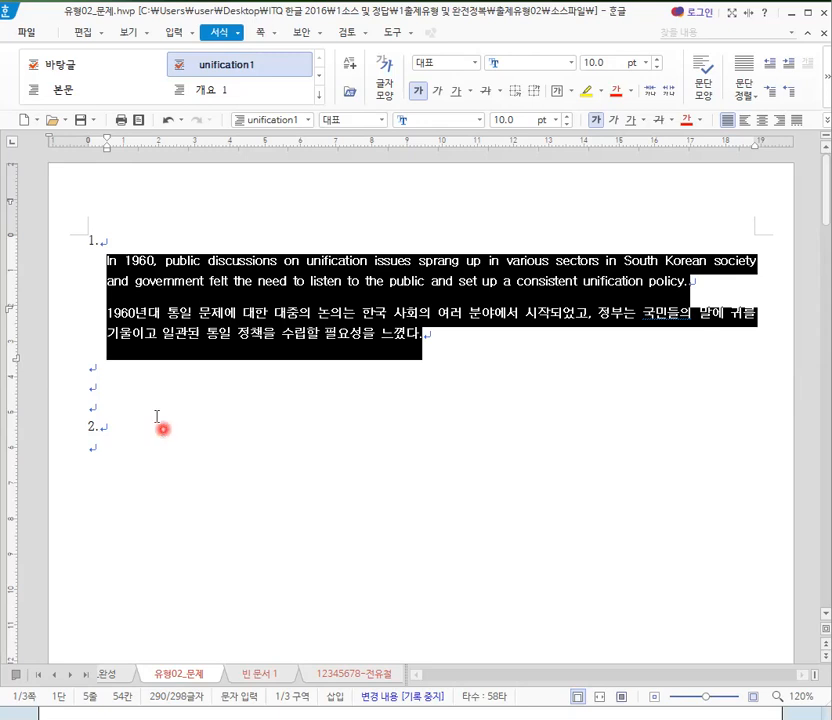
key(Escape)
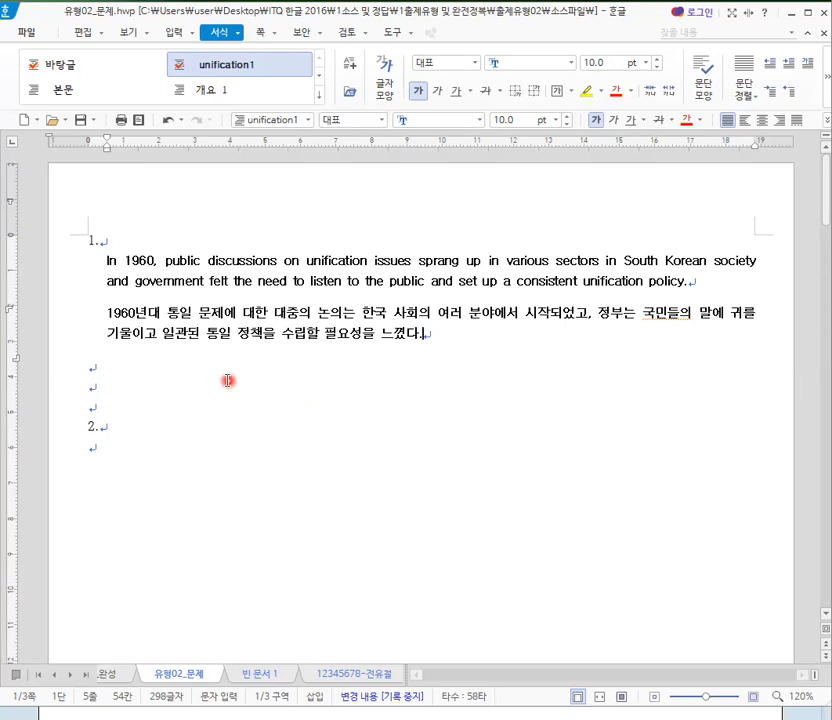
key(ctrl+z)
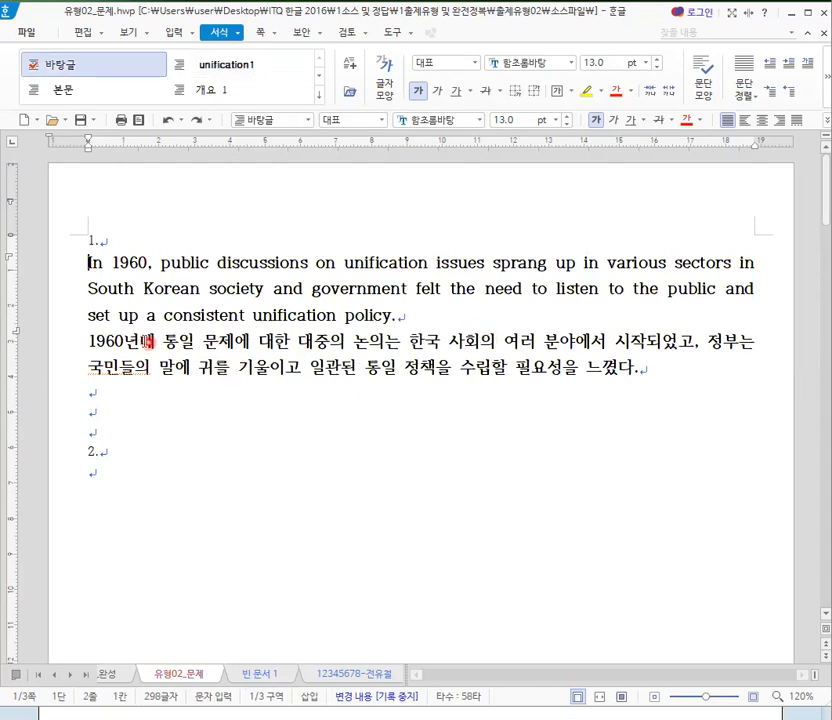
- Select both the English and Korean paragraphs under question 1 and apply the unification1 style through the Style (스타일) dialog
click(60, 261)
drag(60, 261, 86, 373)
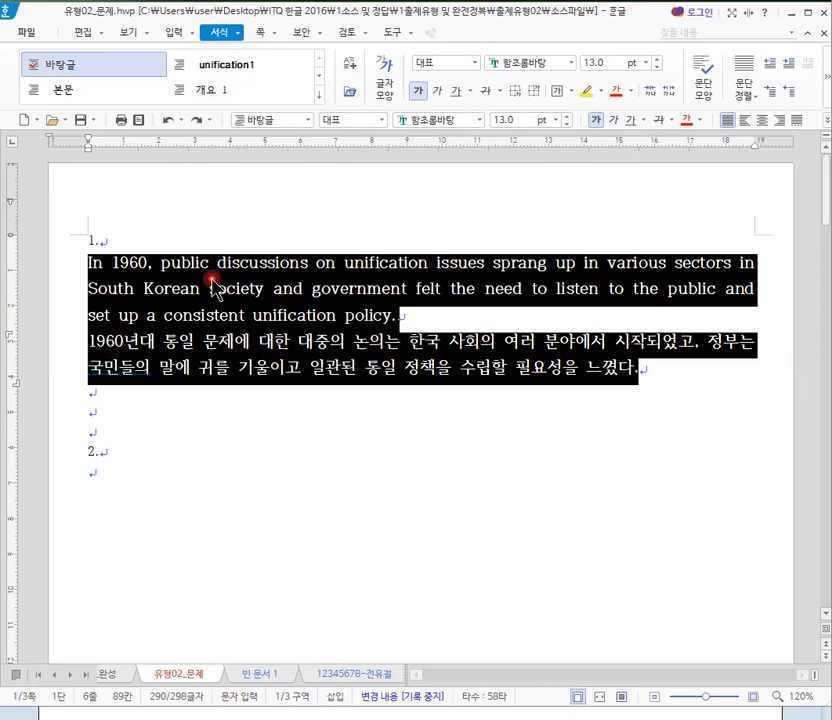
key(F6)
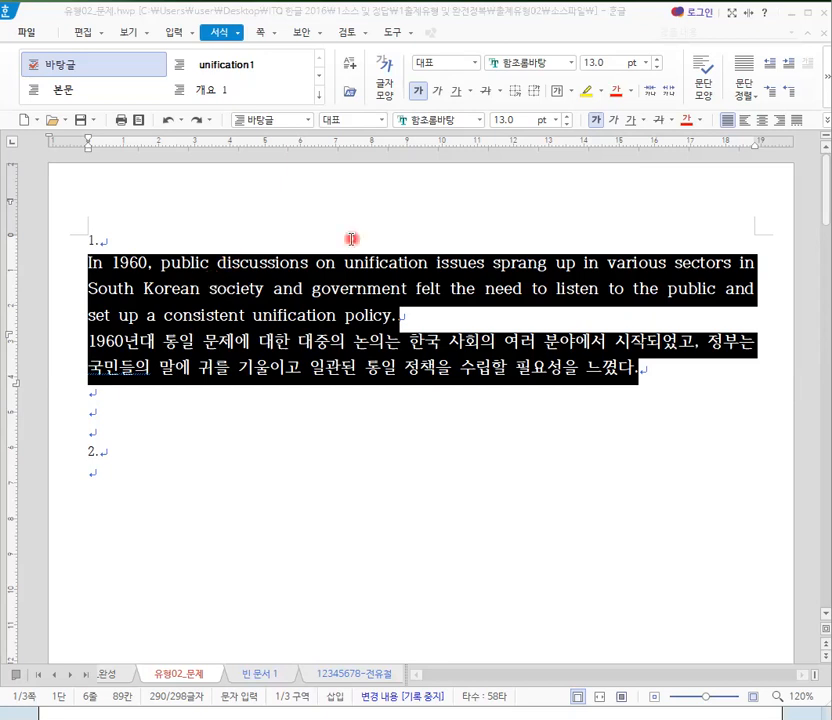
click(240, 34)
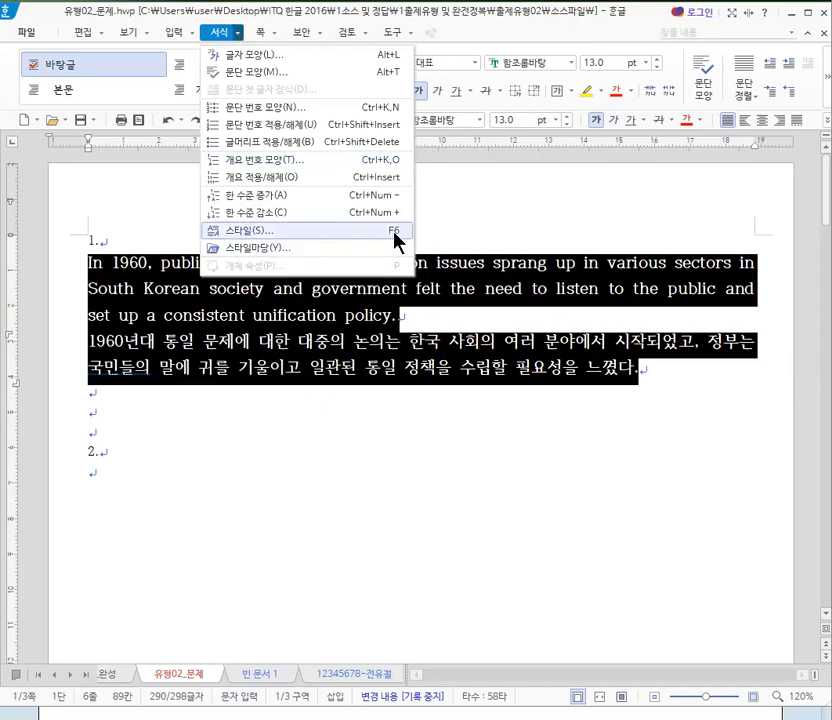
click(255, 233)
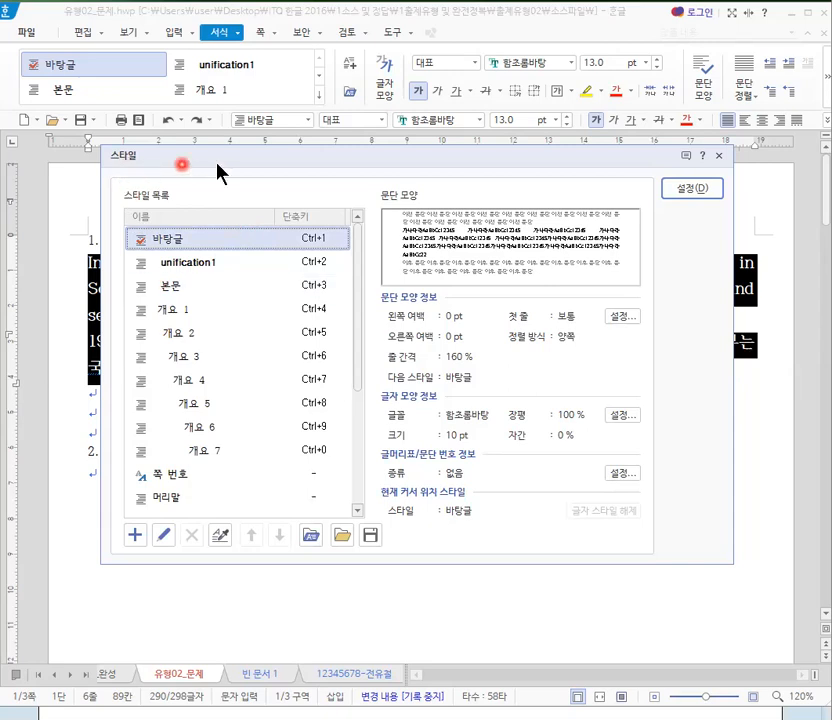
drag(231, 165, 233, 122)
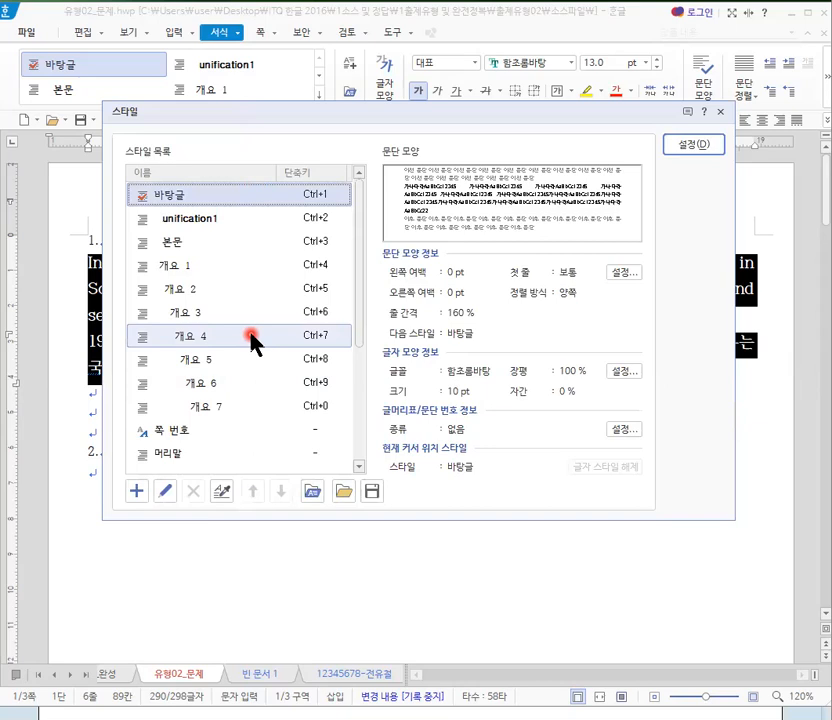
click(194, 221)
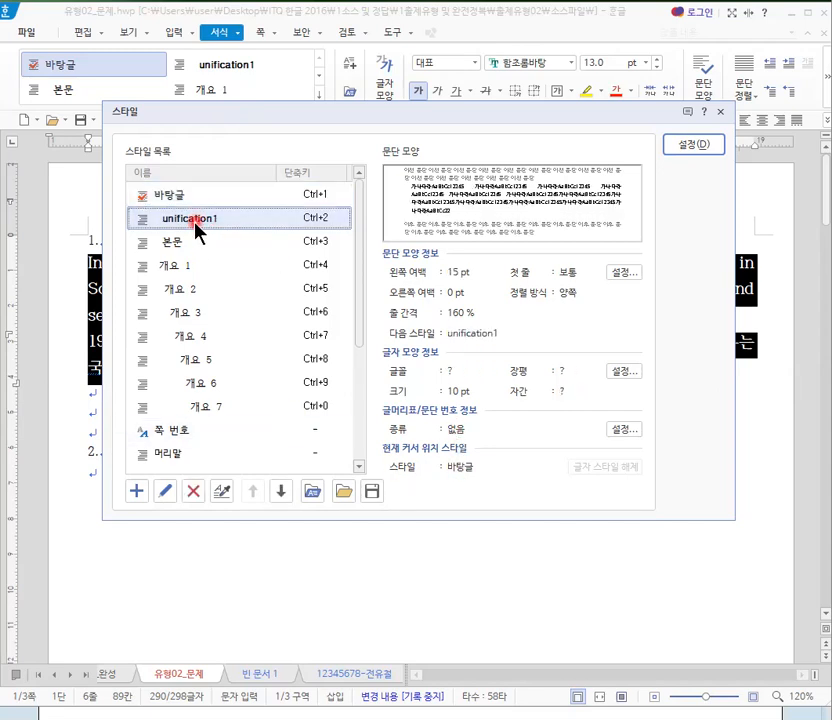
click(687, 147)
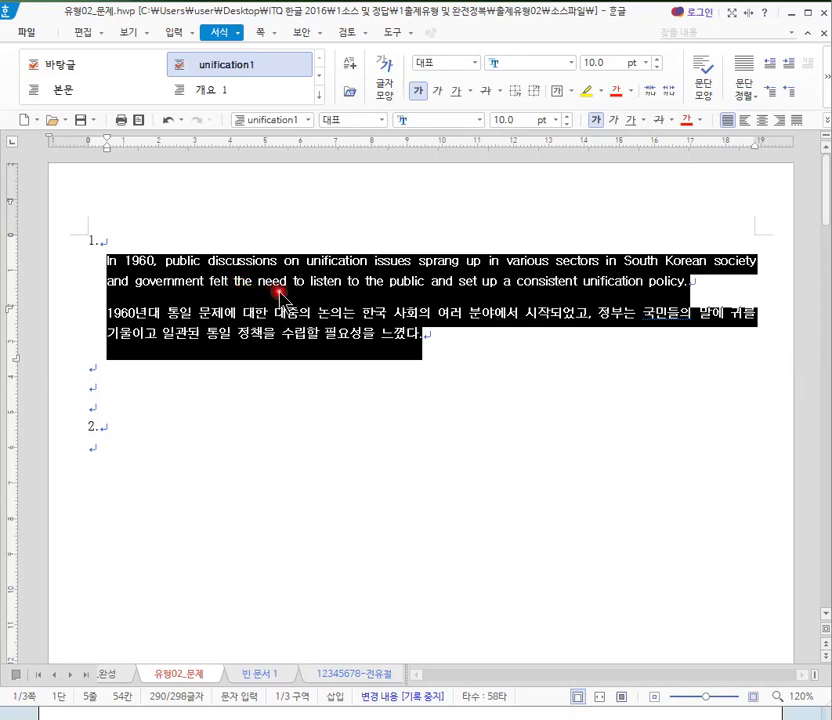
click(441, 347)
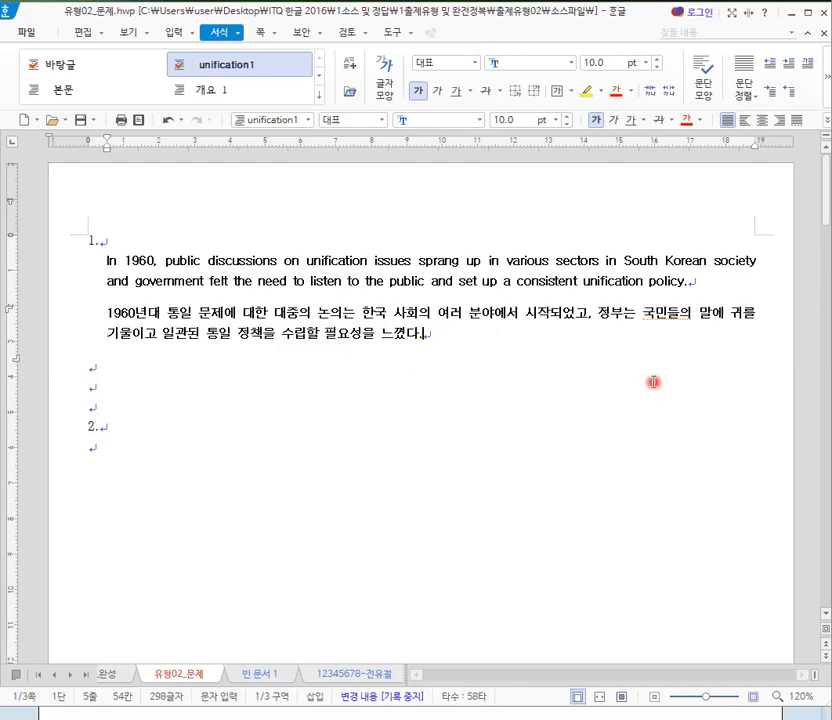